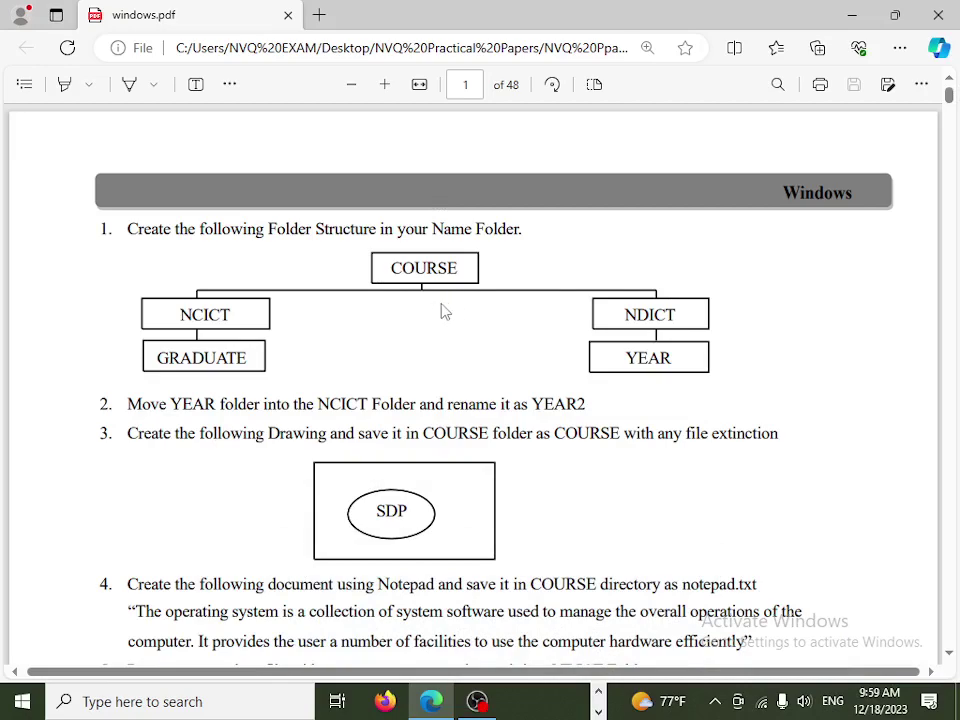
- Read through the Windows practical exercises at the start of windows.pdf and return to the desktop
{"action": "scroll", "coordinate": [215, 355], "scroll_direction": "down", "scroll_amount": 5}
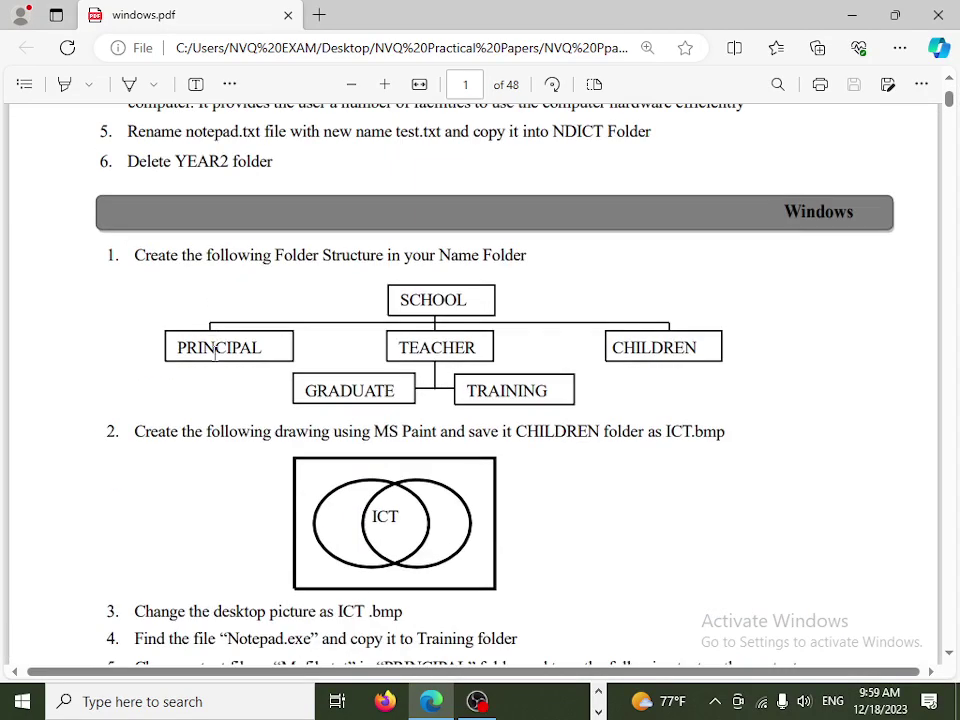
{"action": "scroll", "coordinate": [212, 323], "scroll_direction": "down", "scroll_amount": 5}
{"action": "scroll", "coordinate": [490, 332], "scroll_direction": "up", "scroll_amount": 8}
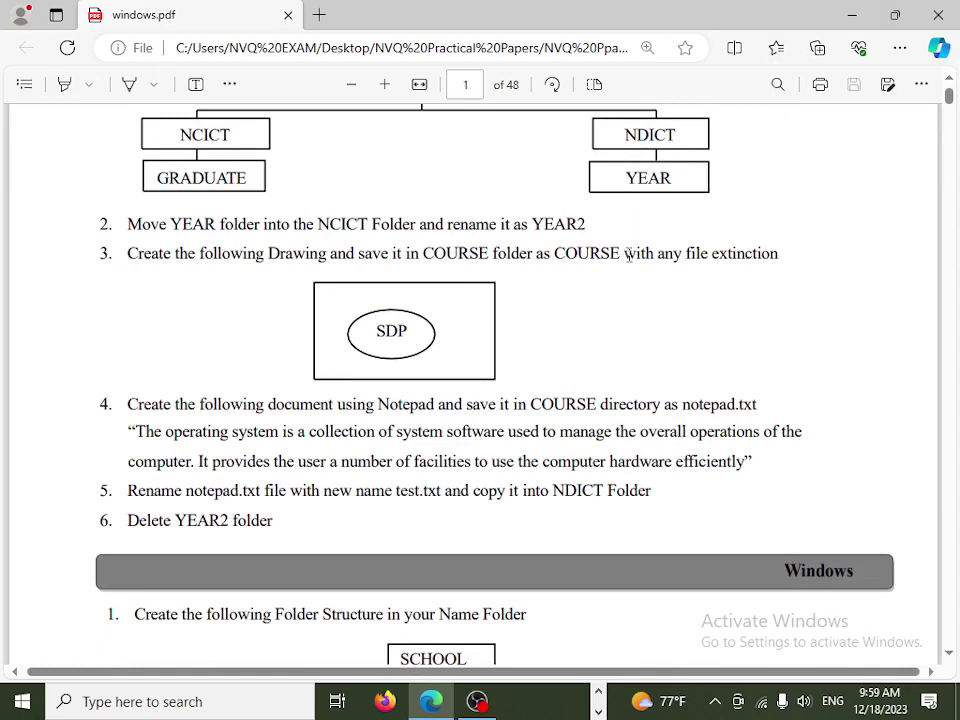
{"action": "scroll", "coordinate": [628, 253], "scroll_direction": "up", "scroll_amount": 3}
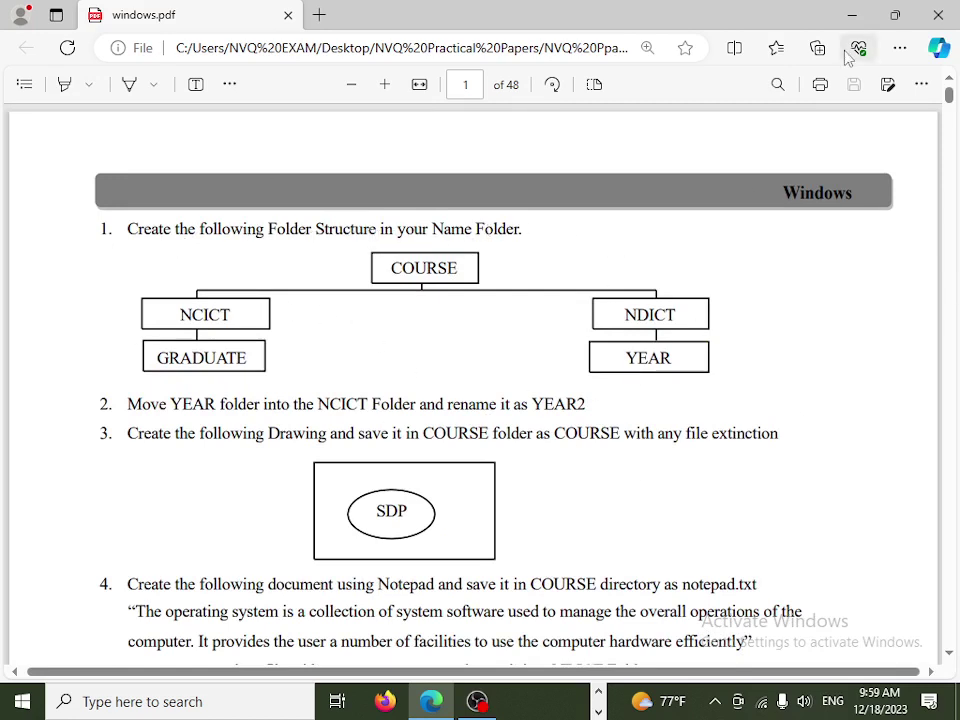
{"action": "left_click", "coordinate": [851, 16]}
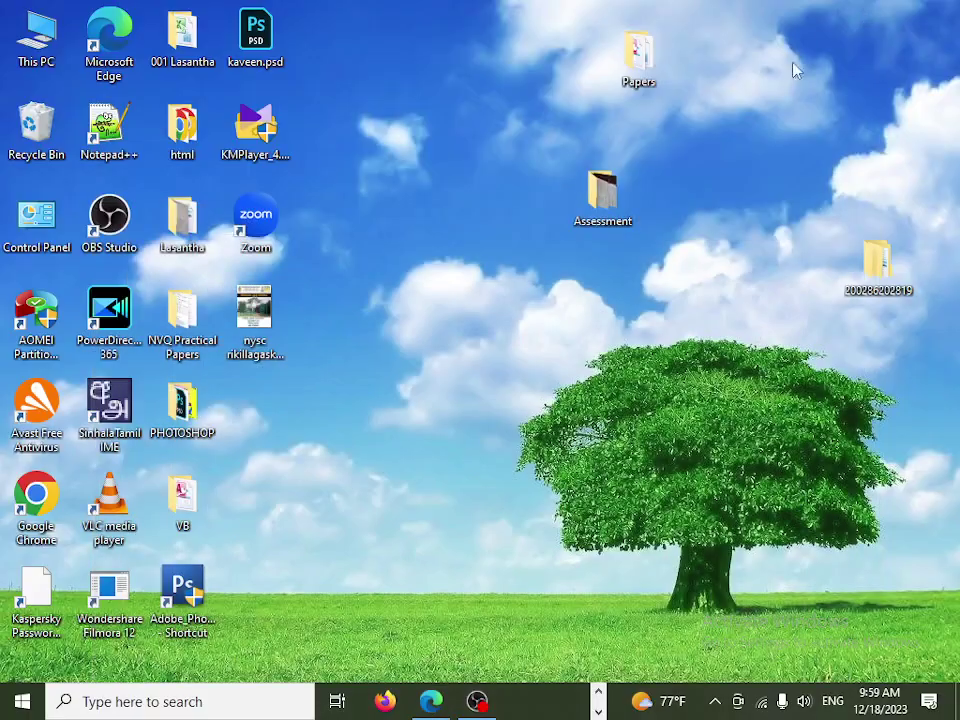
- Create a new folder on the desktop, named with the candidate's number followed by the candidate's name
{"action": "right_click", "coordinate": [452, 324]}
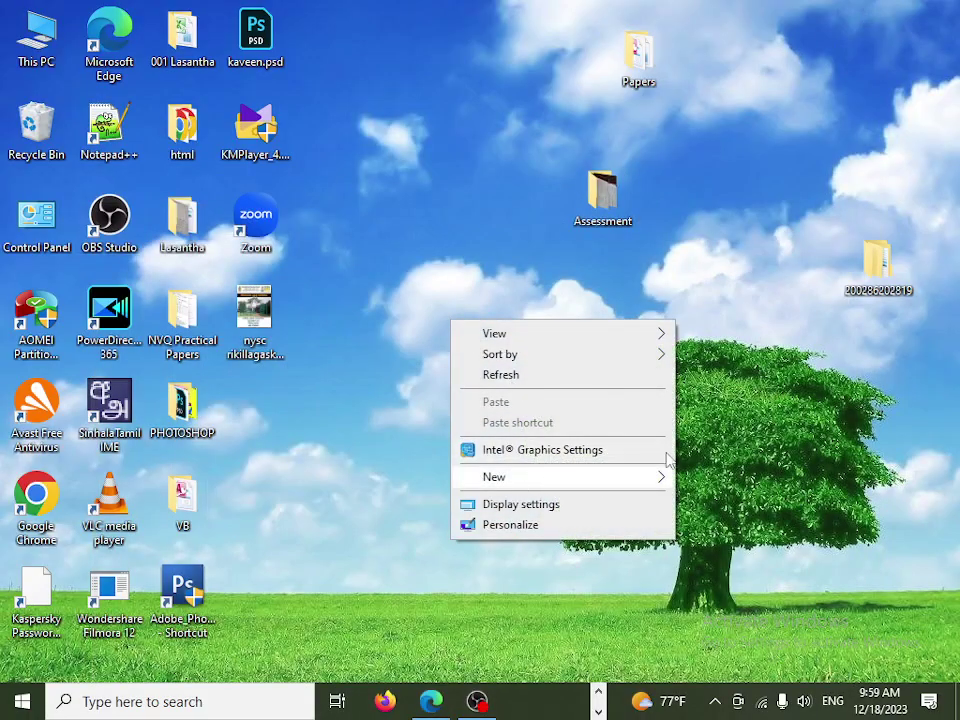
{"action": "mouse_move", "coordinate": [640, 477]}
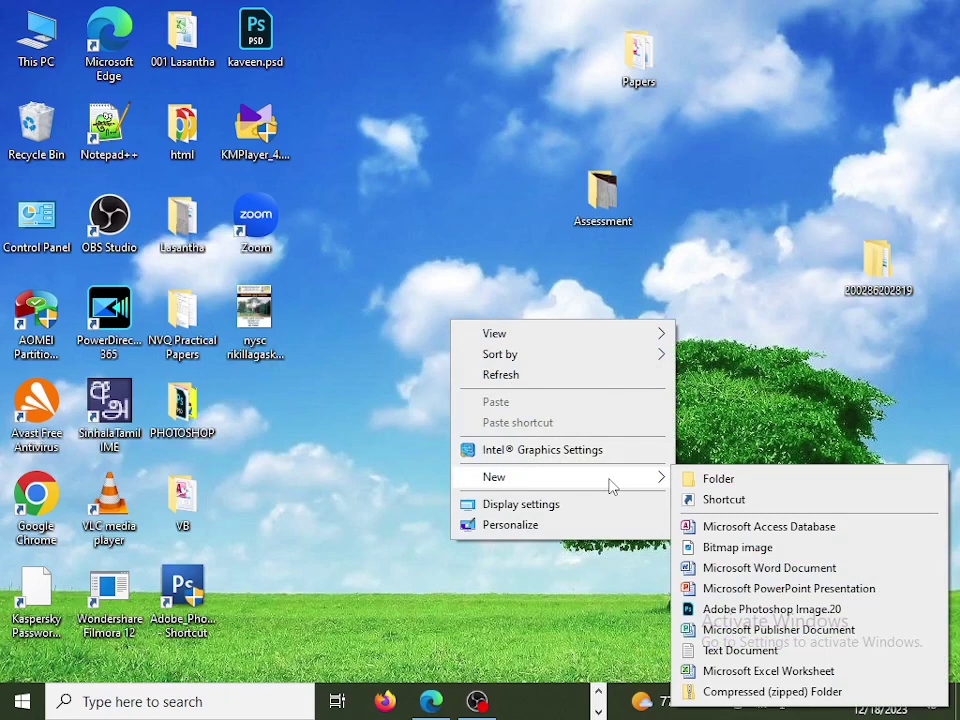
{"action": "left_click", "coordinate": [724, 479]}
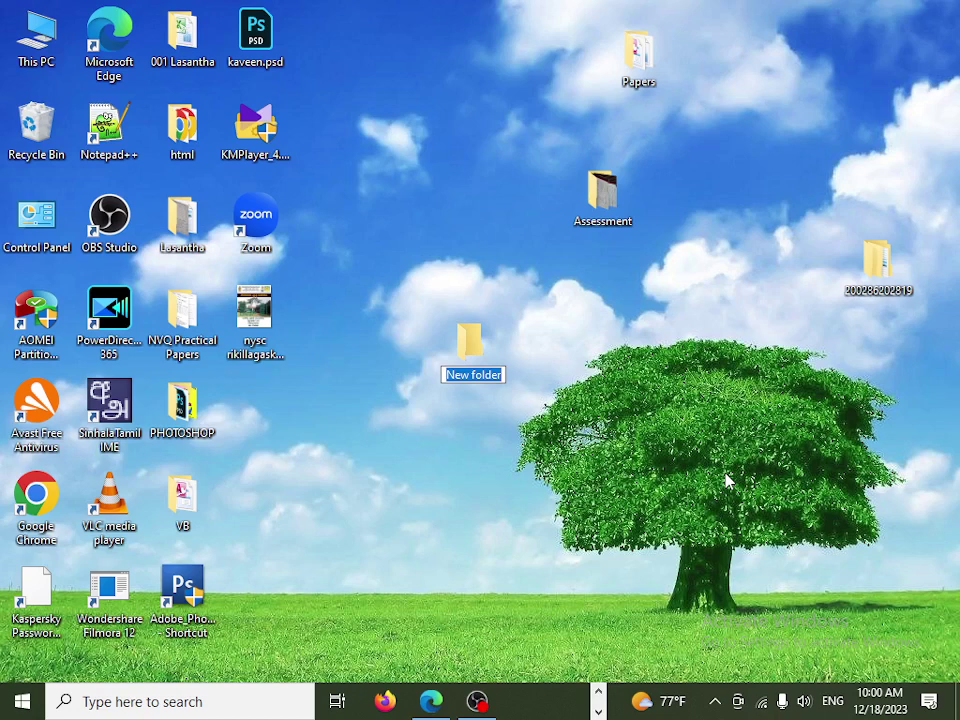
{"action": "type", "text": "Sa"}
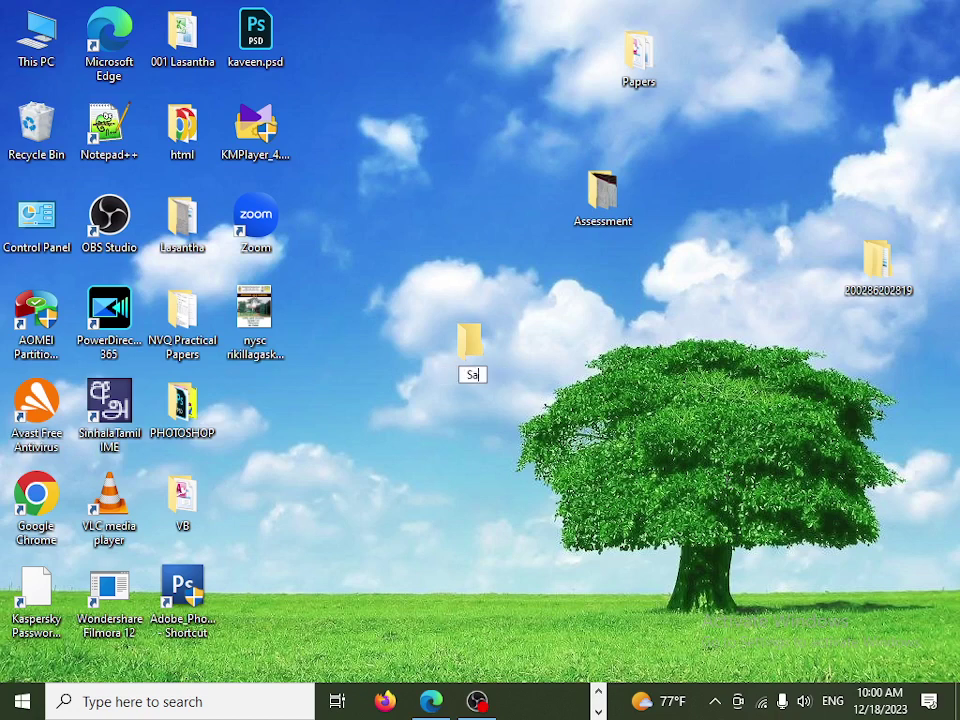
{"action": "type", "text": "mitha"}
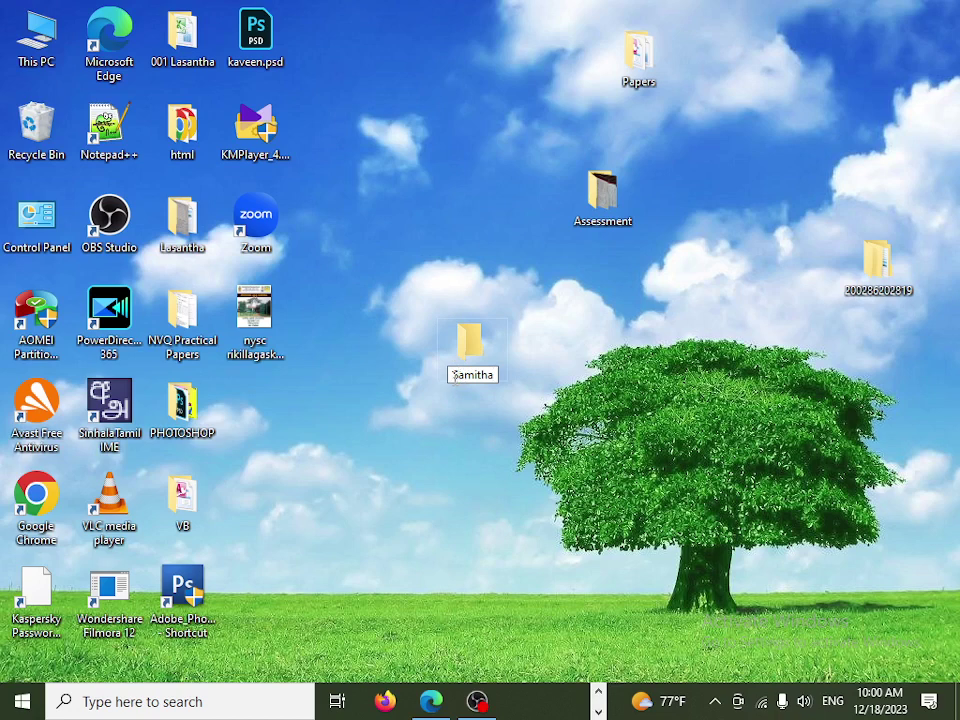
{"action": "type", "text": "4 ("}
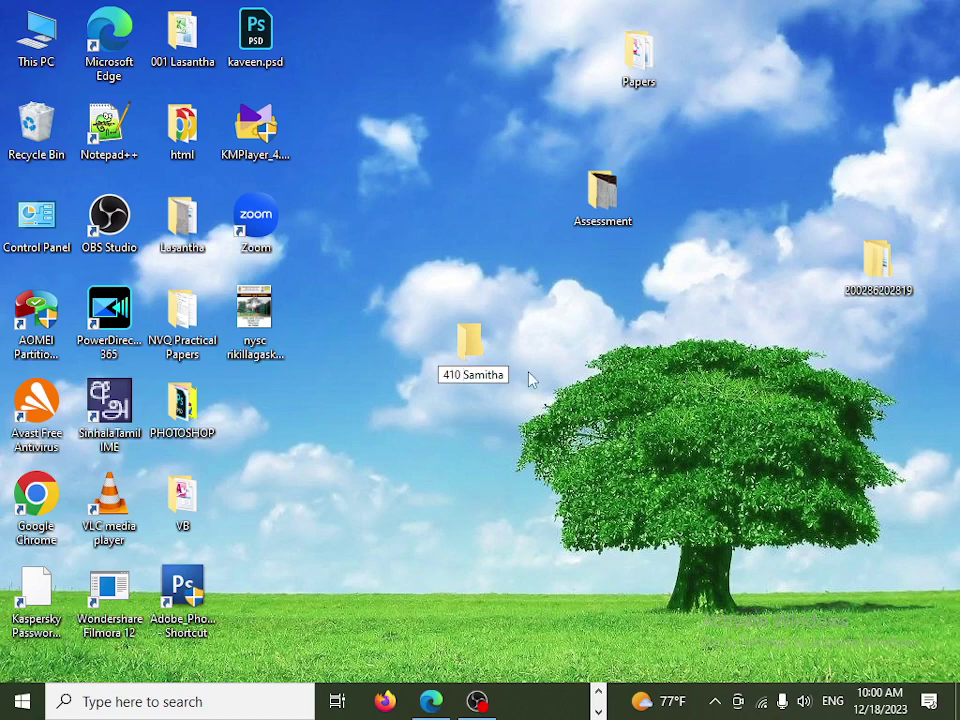
{"action": "key", "text": "Return"}
- Open the new candidate folder and create a subfolder named Windows in it
{"action": "double_click", "coordinate": [482, 346]}
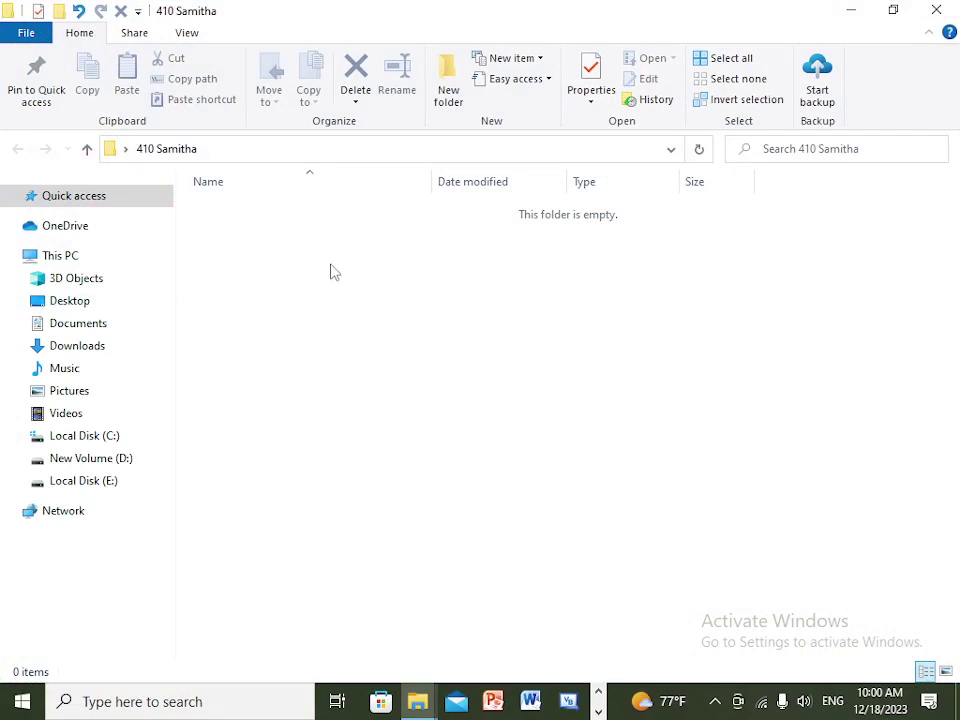
{"action": "right_click", "coordinate": [318, 287]}
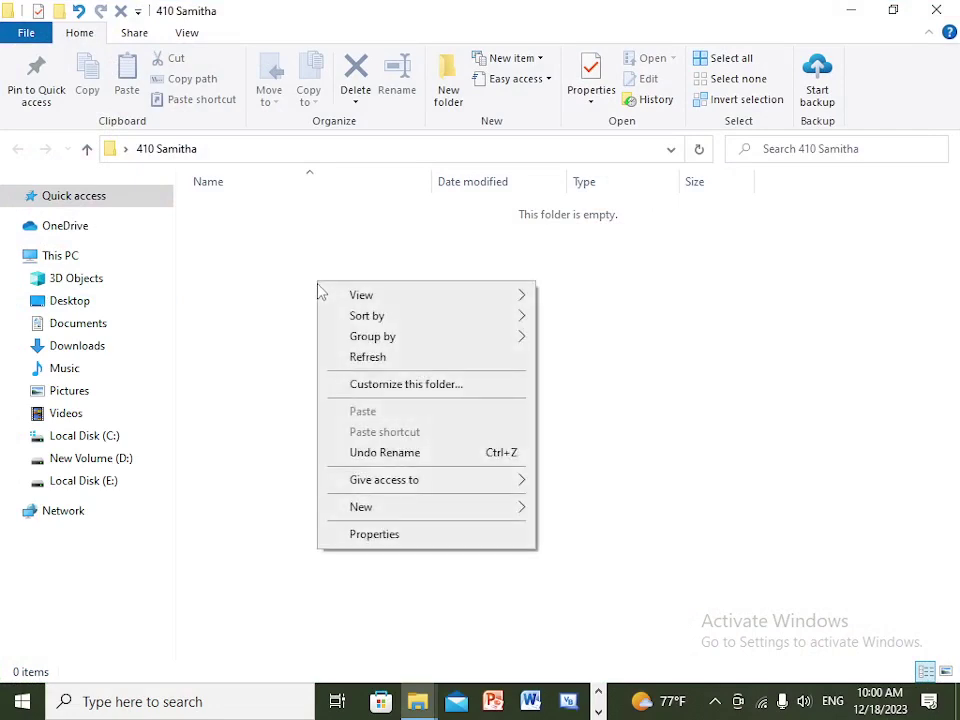
{"action": "mouse_move", "coordinate": [461, 500]}
{"action": "left_click", "coordinate": [577, 293]}
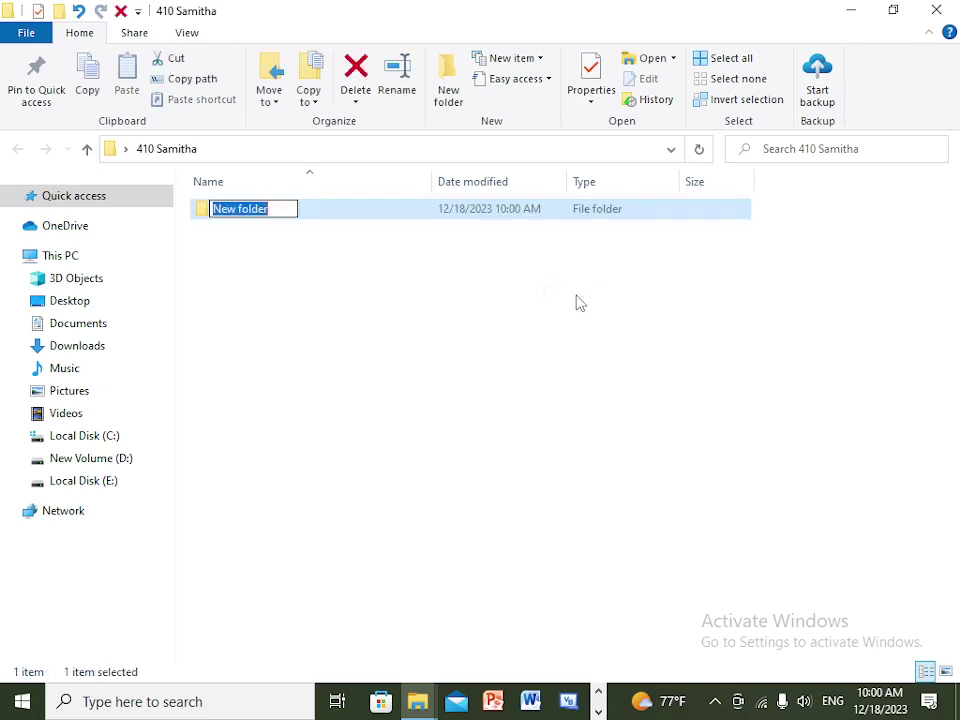
{"action": "type", "text": "W"}
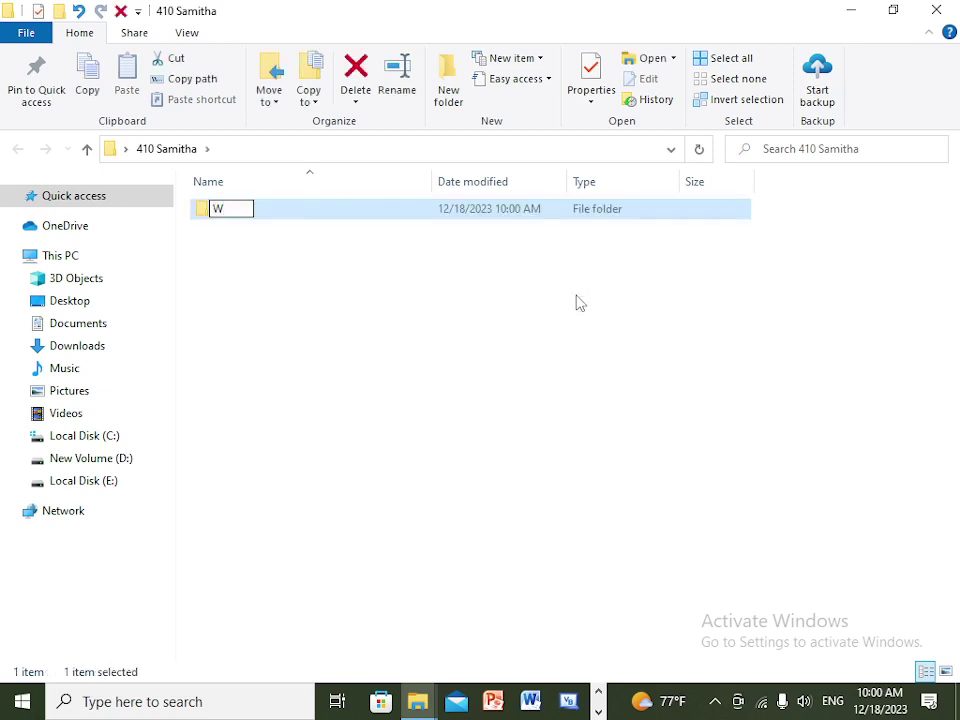
{"action": "type", "text": "indows"}
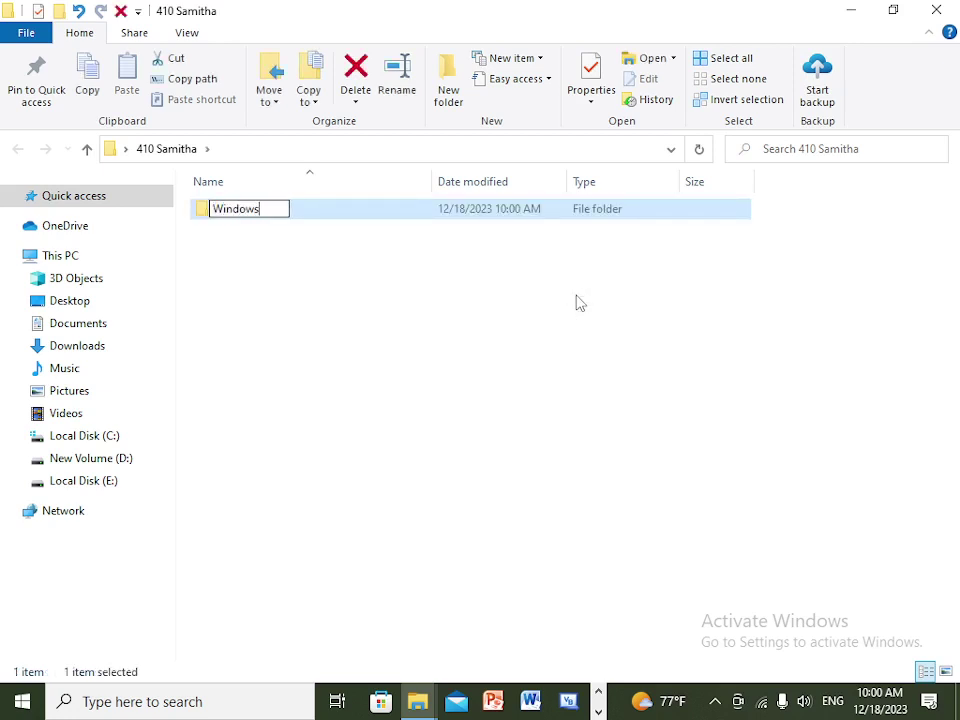
{"action": "key", "text": "Return"}
- Create a subfolder named Word in the candidate's folder
{"action": "right_click", "coordinate": [381, 267]}
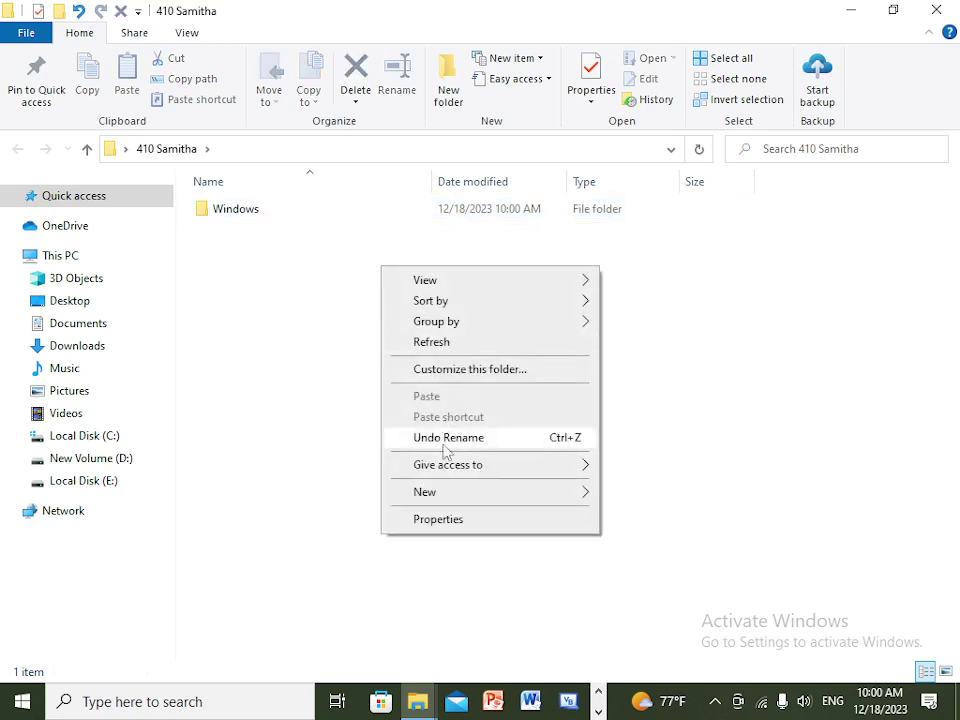
{"action": "mouse_move", "coordinate": [457, 497]}
{"action": "left_click", "coordinate": [657, 279]}
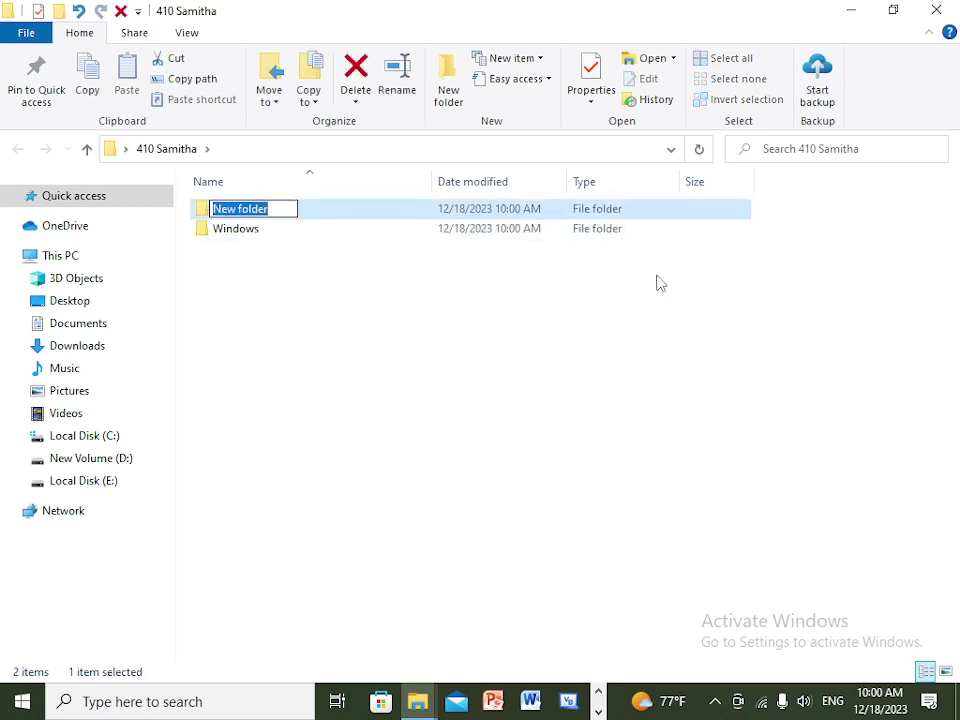
{"action": "type", "text": "Word"}
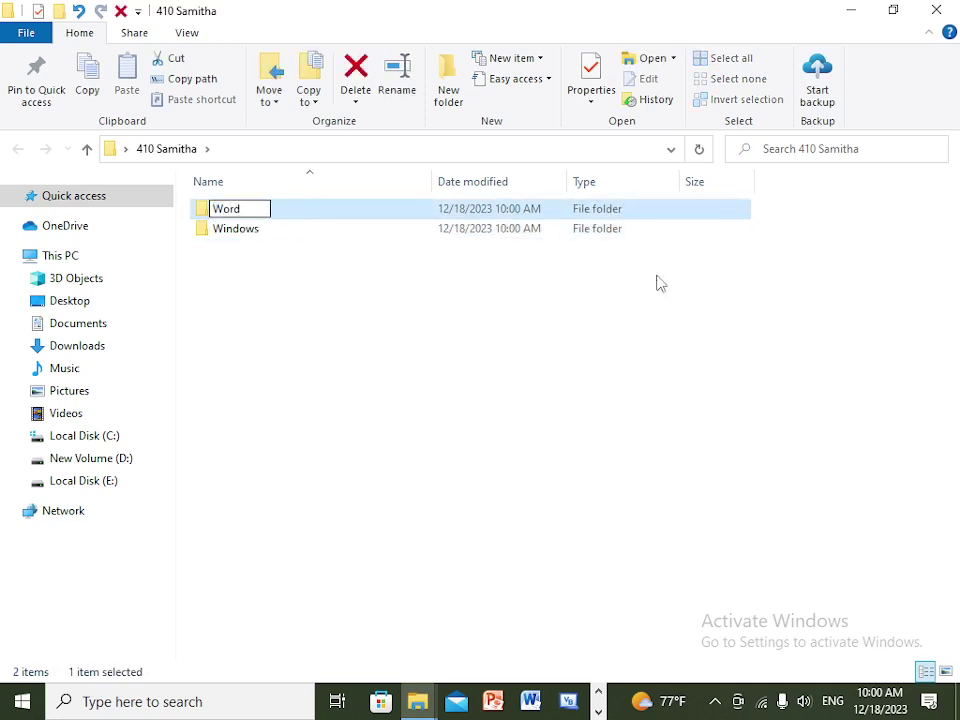
{"action": "left_click", "coordinate": [311, 302]}
- Create a subfolder named Excel in the candidate's folder
{"action": "right_click", "coordinate": [311, 302]}
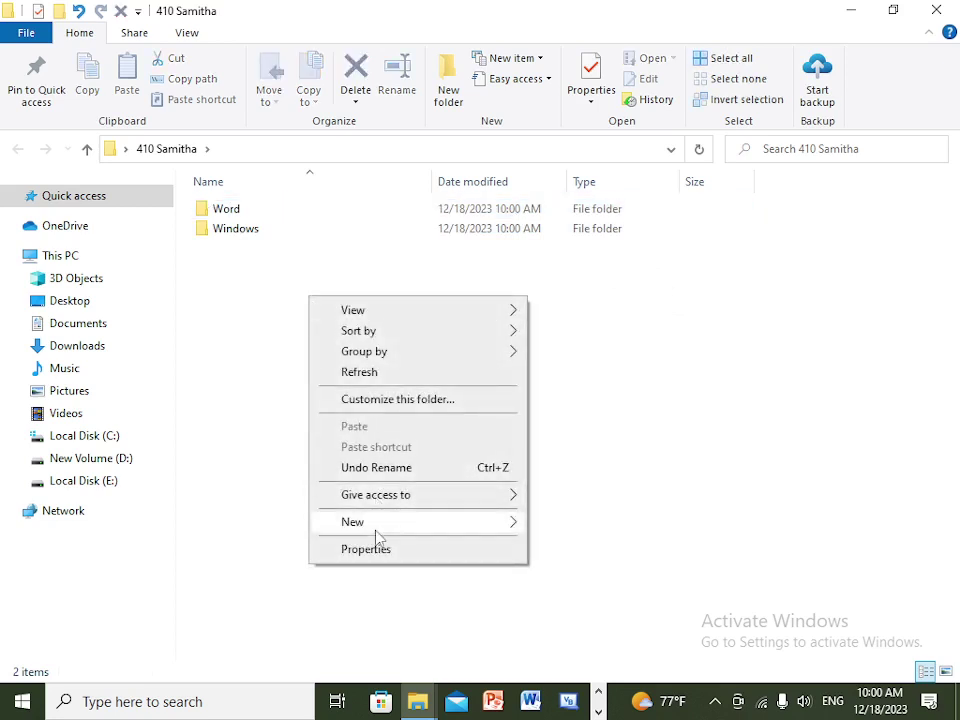
{"action": "mouse_move", "coordinate": [377, 537]}
{"action": "left_click", "coordinate": [596, 310]}
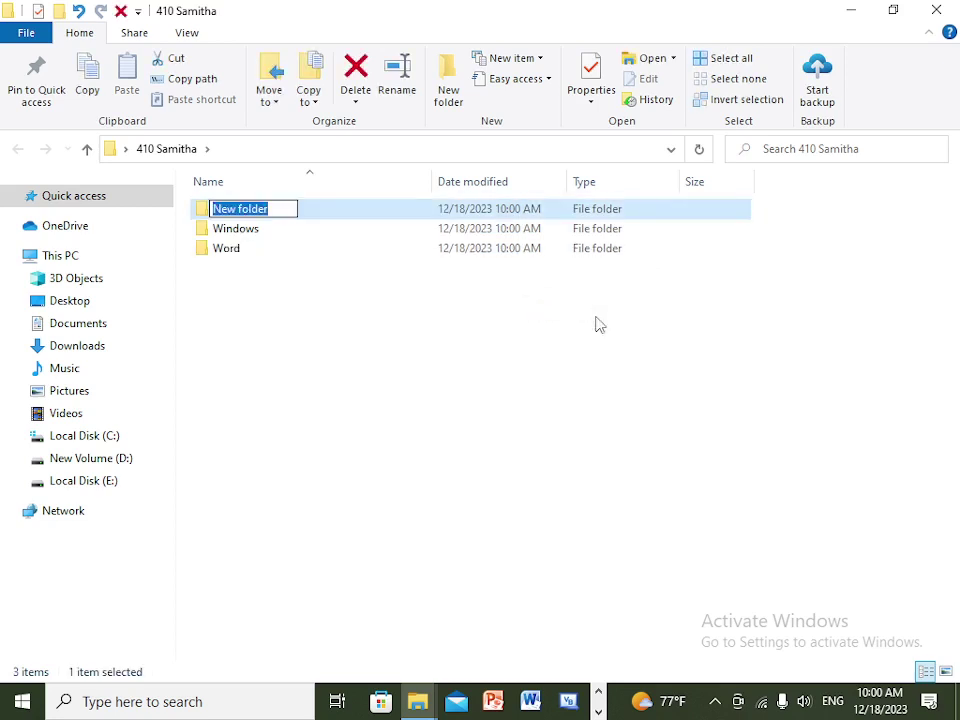
{"action": "type", "text": "Excel"}
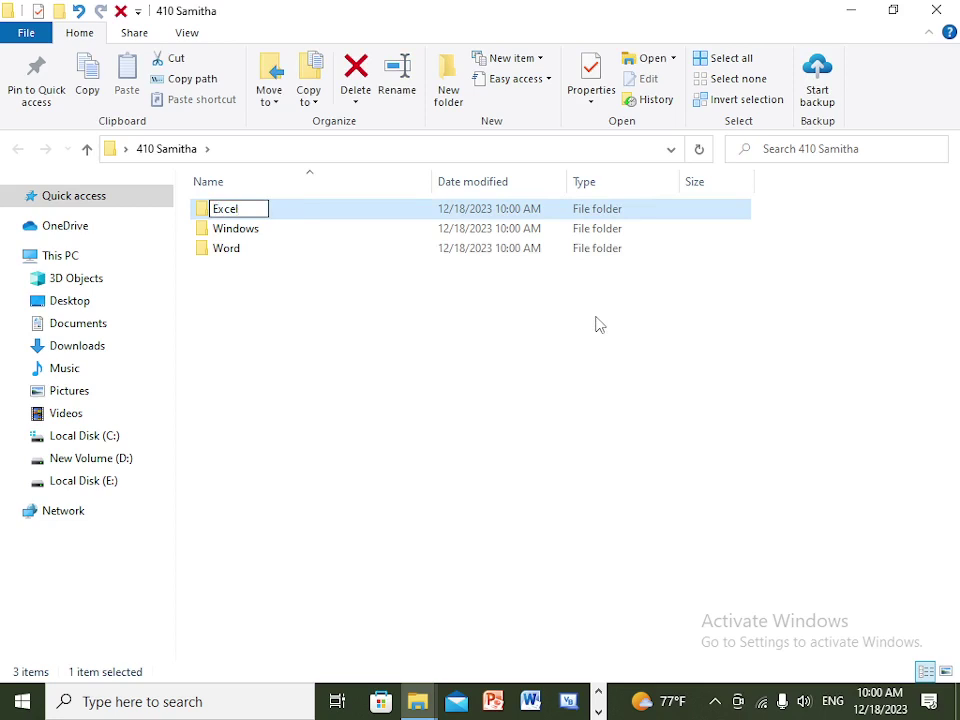
{"action": "key", "text": "Return"}
- Create a subfolder named Power Point in the candidate's folder
{"action": "right_click", "coordinate": [301, 330]}
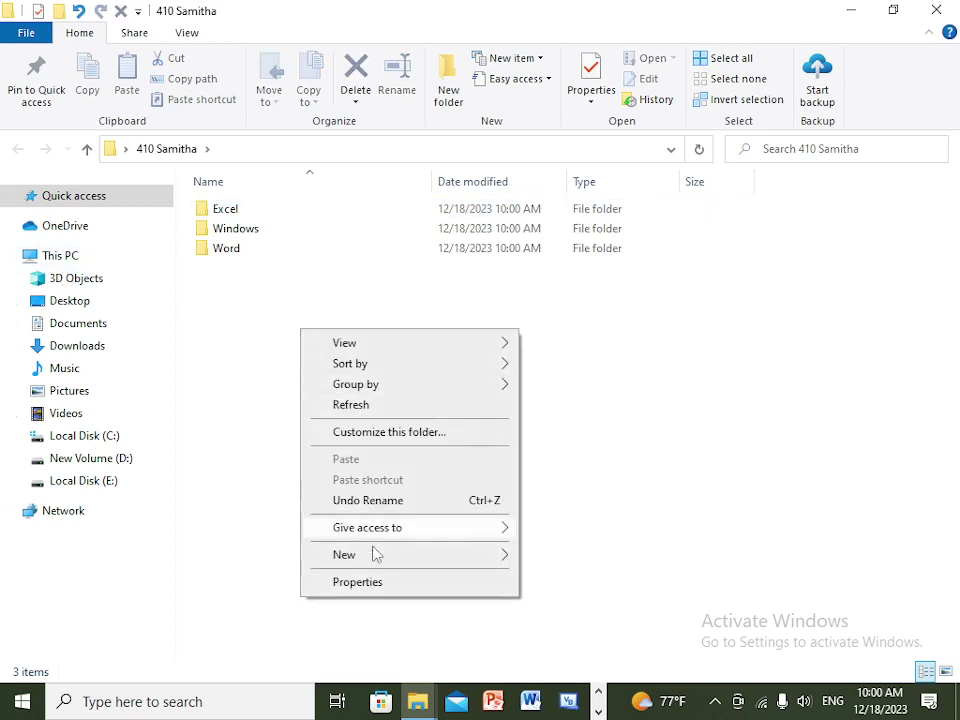
{"action": "mouse_move", "coordinate": [375, 554]}
{"action": "left_click", "coordinate": [598, 345]}
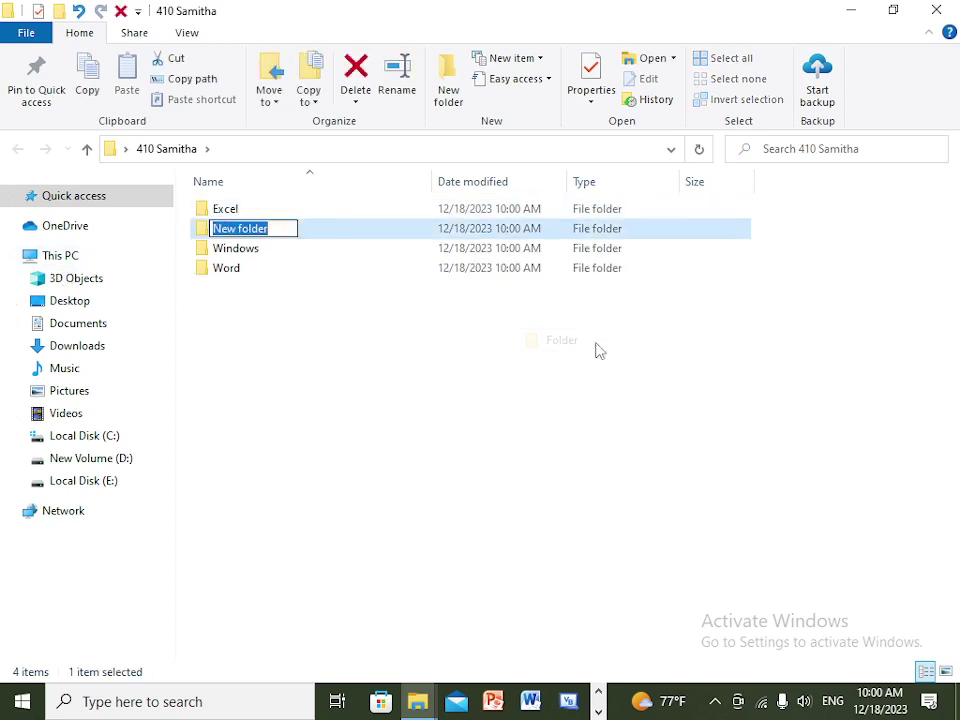
{"action": "type", "text": "P"}
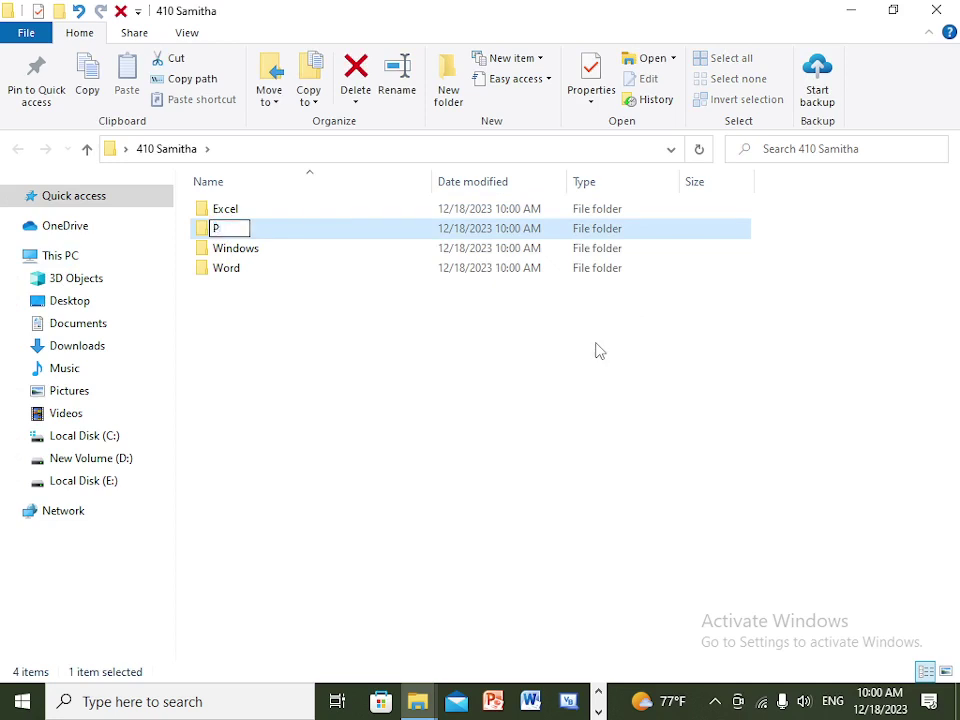
{"action": "type", "text": "ower O"}
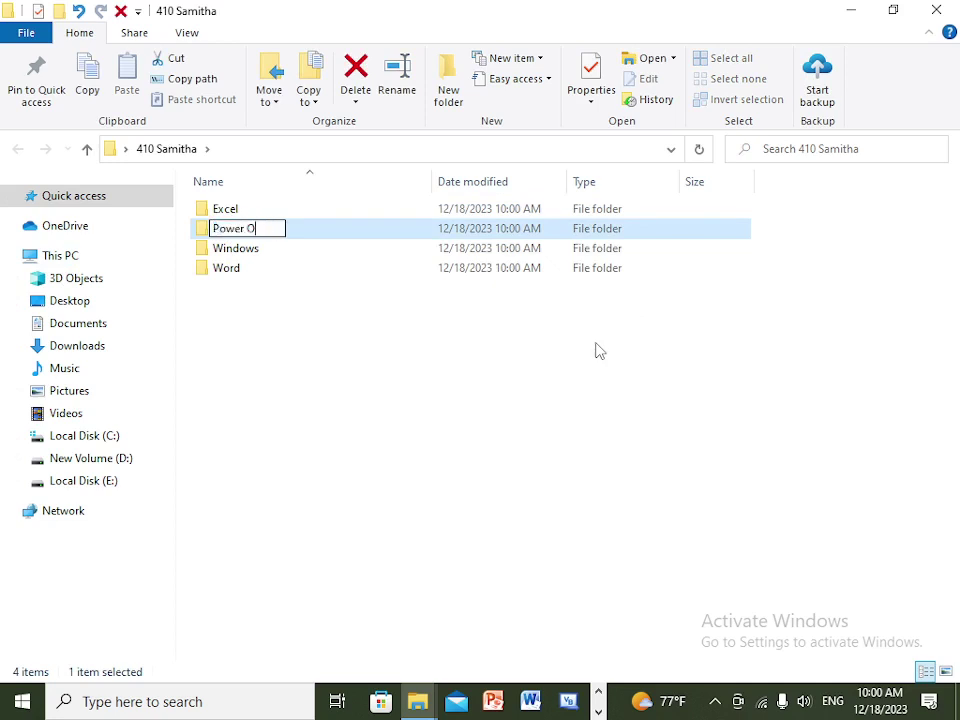
{"action": "key", "text": "BackSpace"}
{"action": "type", "text": "Poi"}
{"action": "type", "text": "nrt"}
{"action": "right_click", "coordinate": [428, 370]}
{"action": "left_click", "coordinate": [267, 350]}
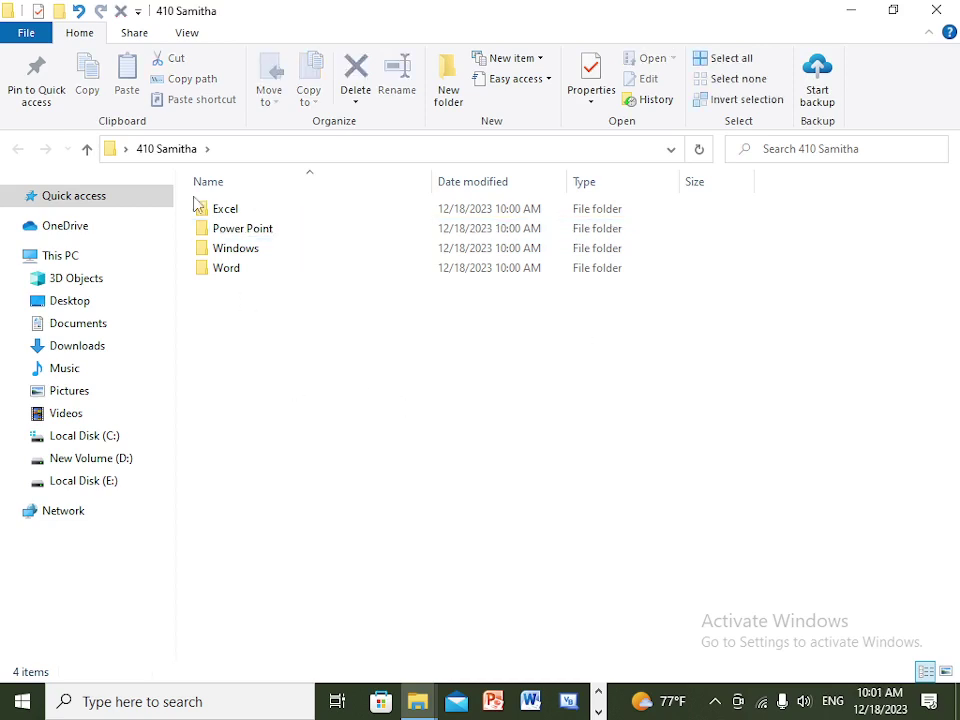
- Create a subfolder named Access in the candidate's folder
{"action": "right_click", "coordinate": [307, 300]}
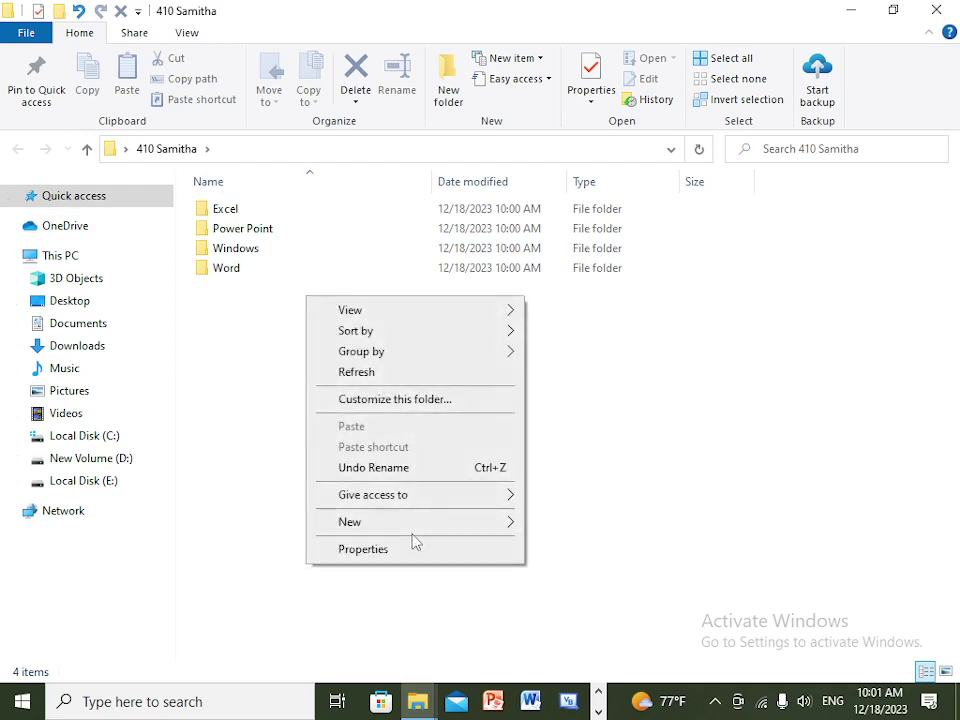
{"action": "mouse_move", "coordinate": [405, 525]}
{"action": "left_click", "coordinate": [623, 314]}
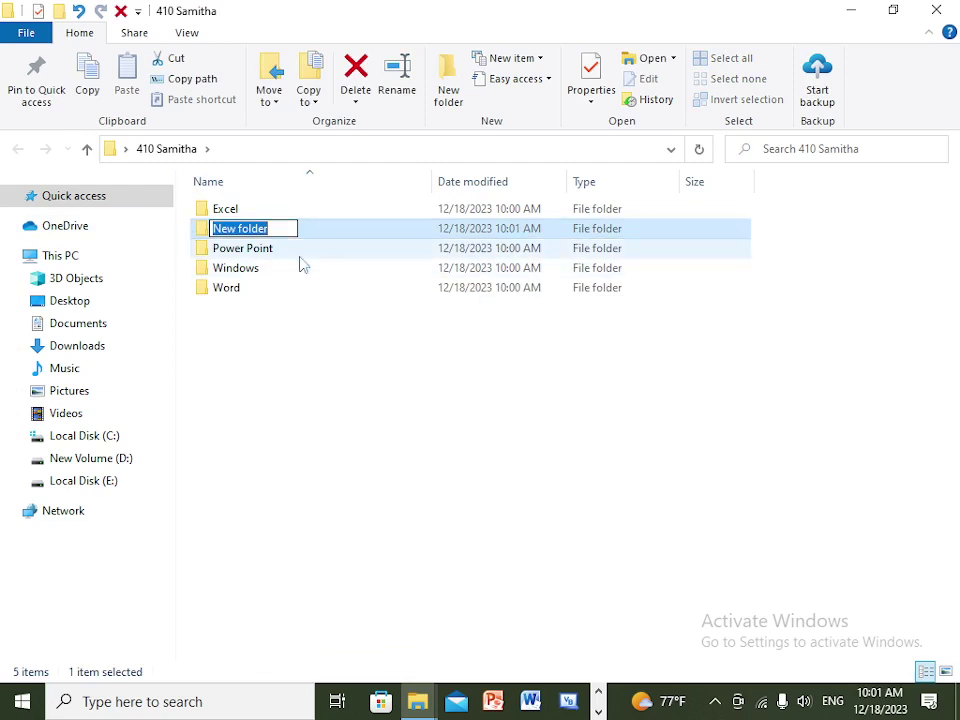
{"action": "type", "text": "Access"}
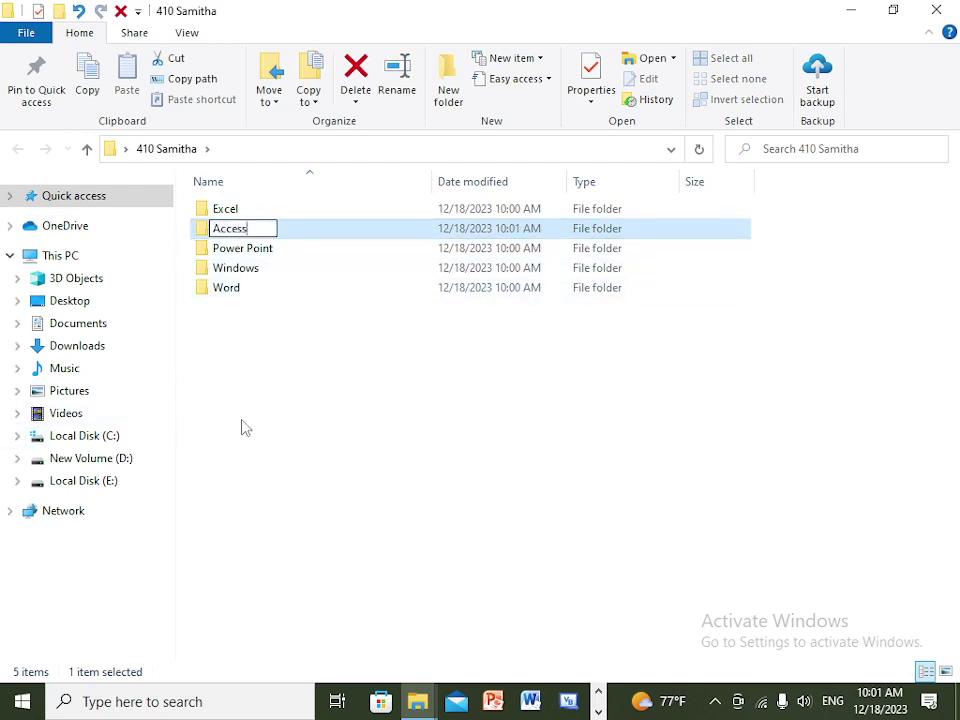
{"action": "left_click", "coordinate": [257, 358]}
- Create a subfolder named Internet Email in the candidate's folder and minimize the folder window
{"action": "right_click", "coordinate": [257, 351]}
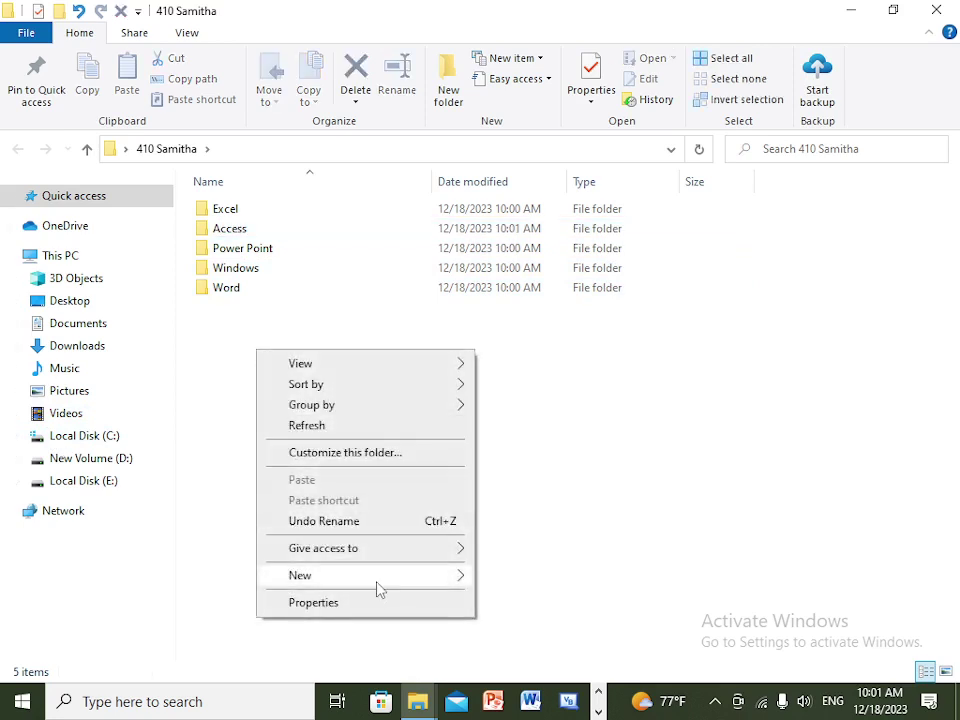
{"action": "mouse_move", "coordinate": [375, 577]}
{"action": "left_click", "coordinate": [510, 362]}
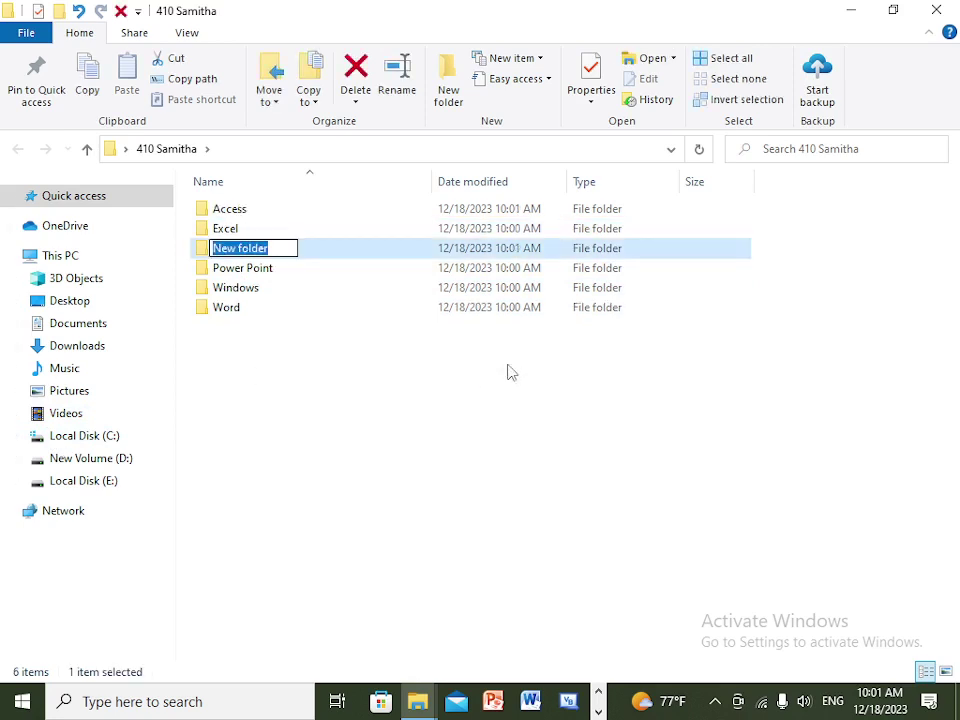
{"action": "type", "text": "Internet"}
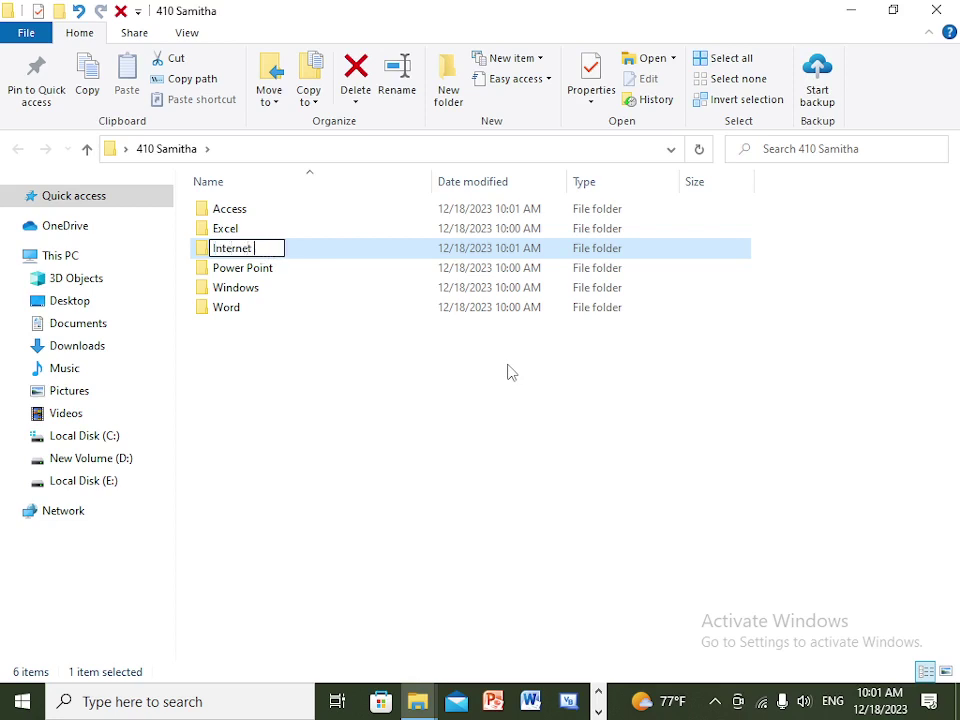
{"action": "type", "text": " Email"}
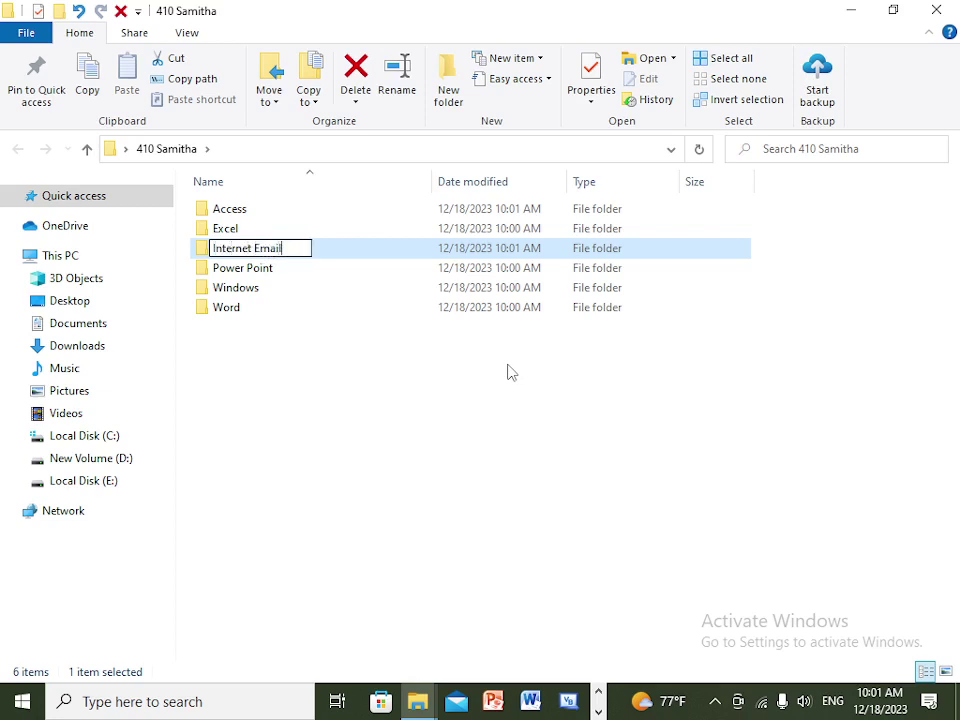
{"action": "left_click", "coordinate": [334, 521]}
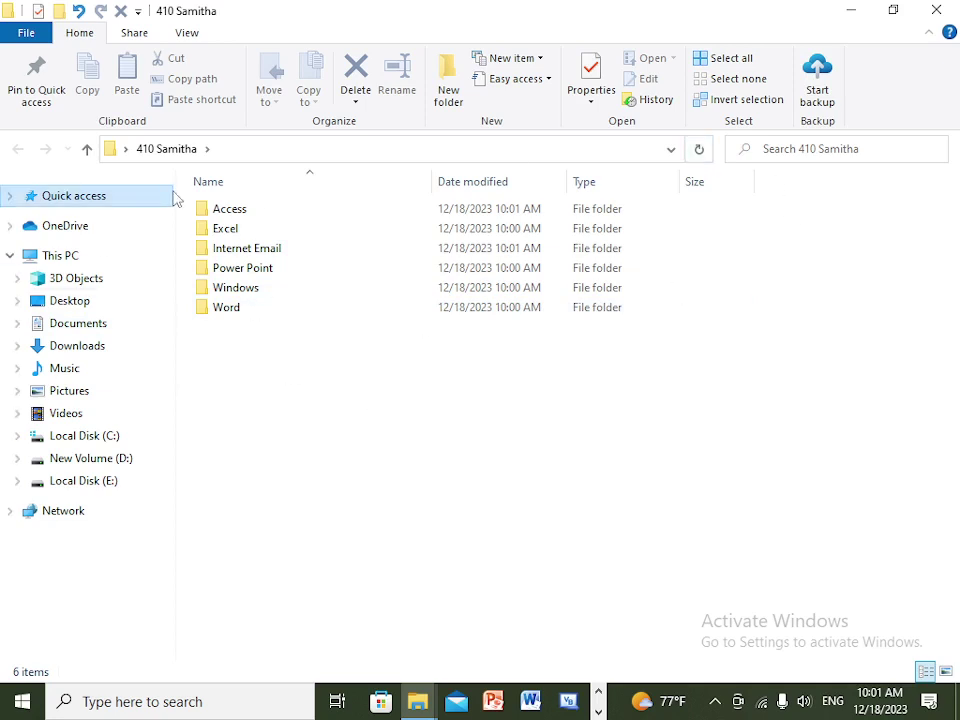
{"action": "left_click", "coordinate": [852, 12]}
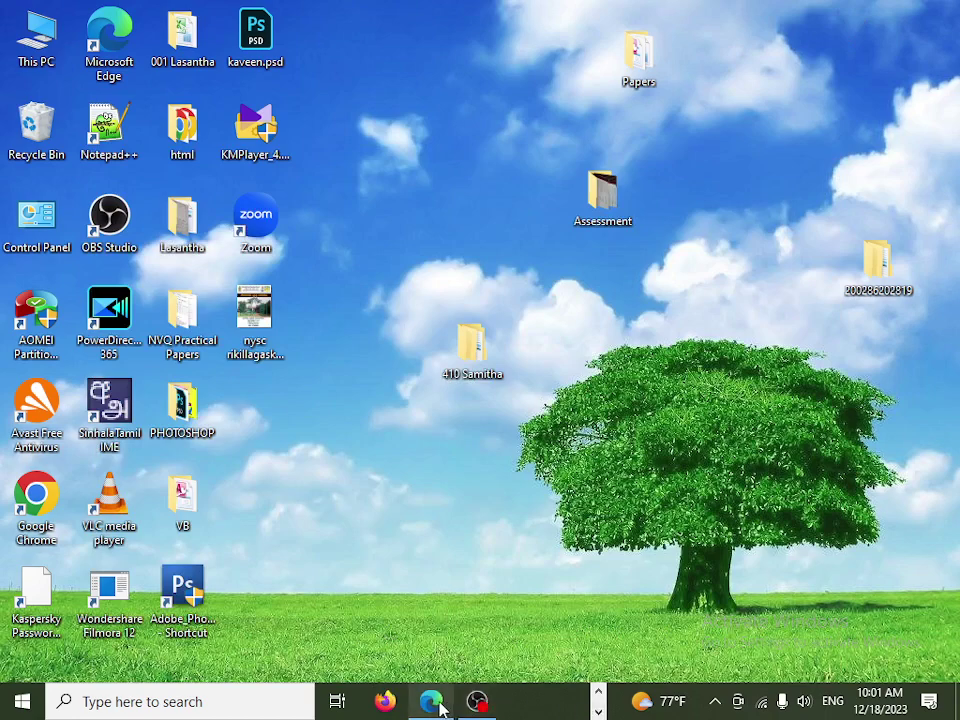
- Bring up windows.pdf in Edge as a restored-down window and open the Windows subfolder of the candidate's desktop folder beside it
{"action": "left_click", "coordinate": [431, 701]}
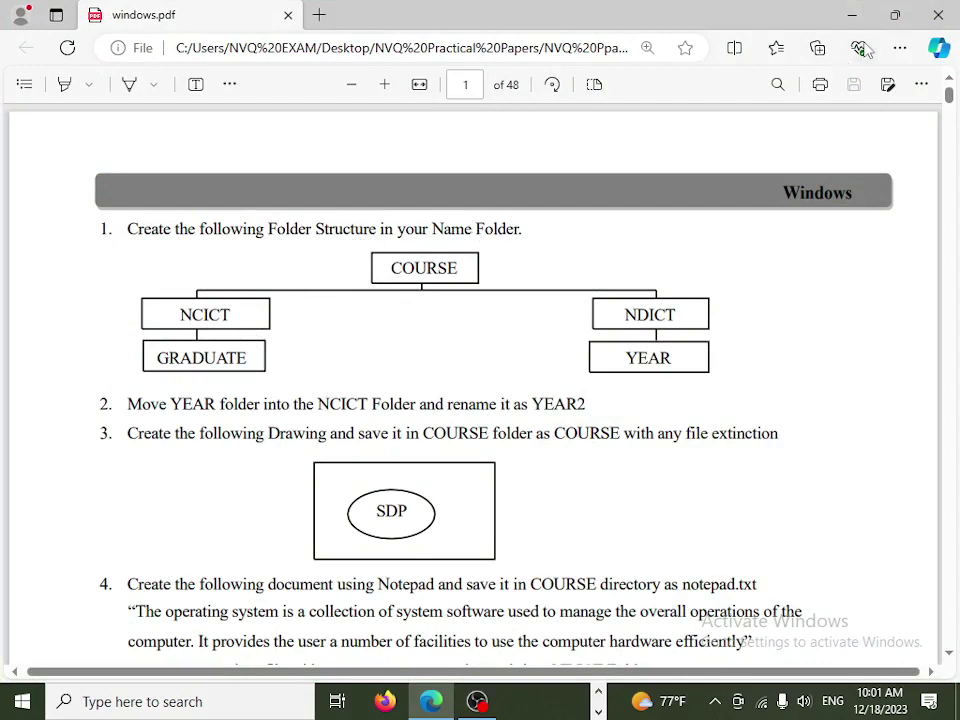
{"action": "left_click", "coordinate": [895, 15]}
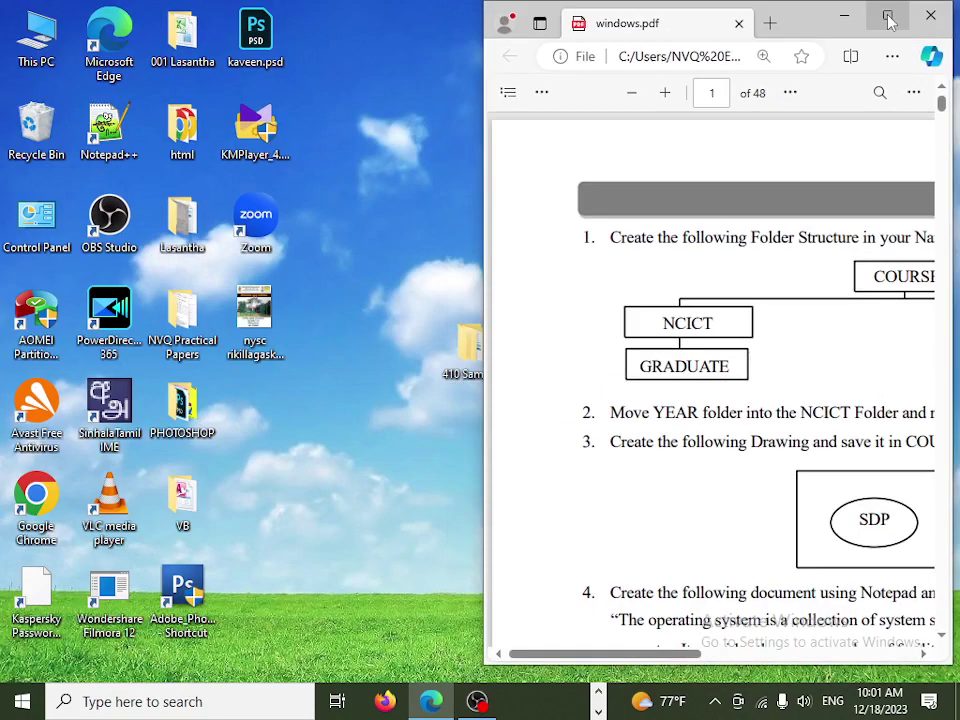
{"action": "double_click", "coordinate": [465, 350]}
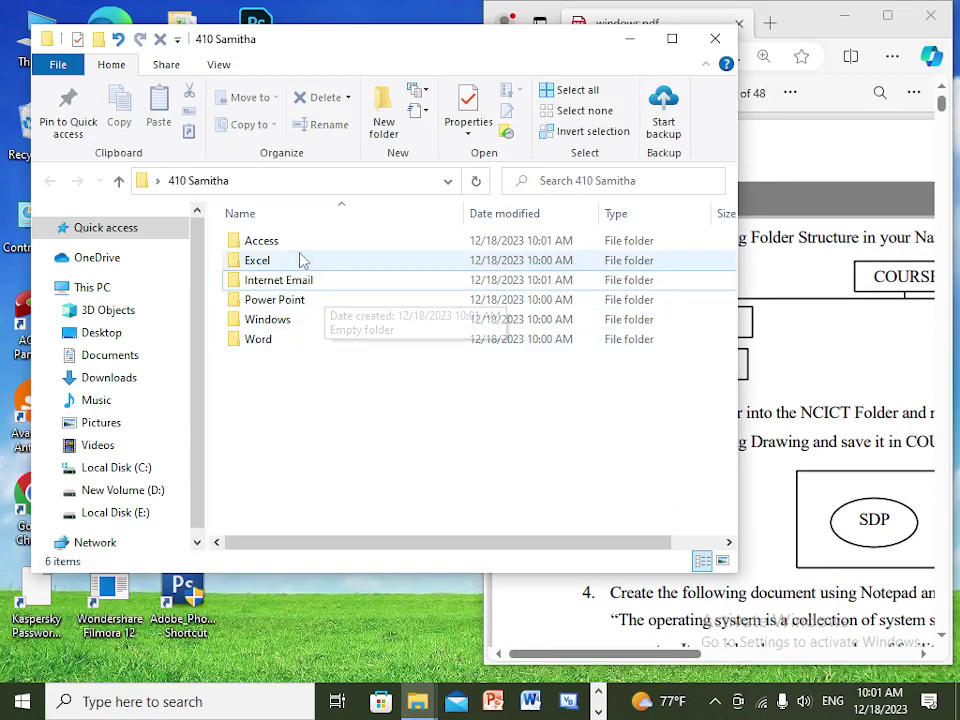
{"action": "left_click_drag", "start_coordinate": [570, 50], "coordinate": [459, 28]}
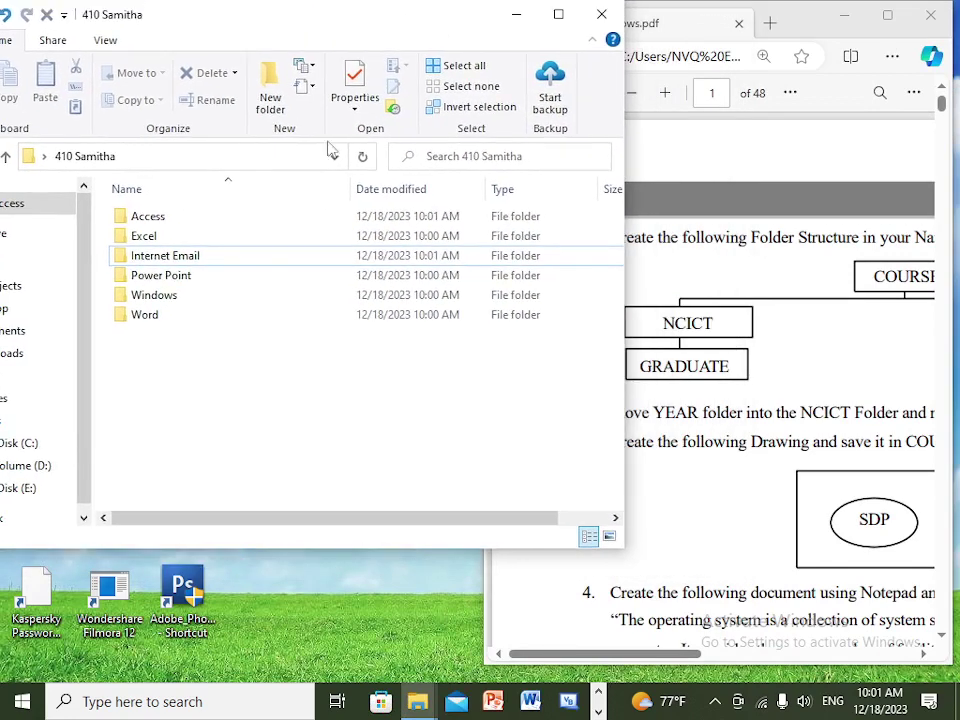
{"action": "double_click", "coordinate": [165, 295]}
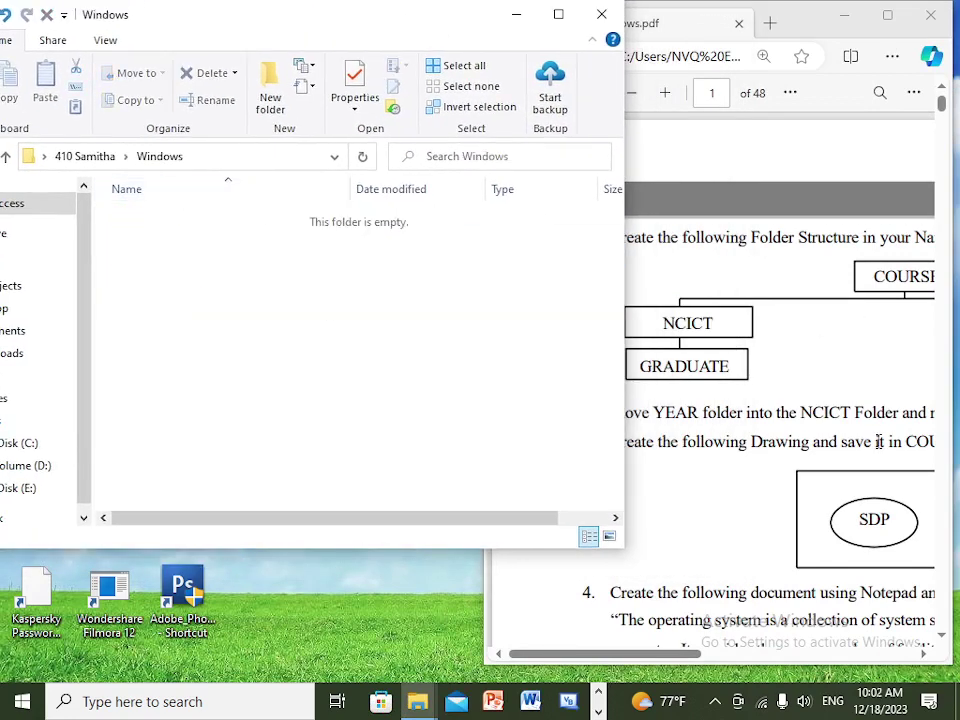
- Zoom out windows.pdf to show more of the first exercise and narrow the folder window so it no longer covers the document
{"action": "left_click", "coordinate": [852, 260]}
{"action": "left_click", "coordinate": [634, 93]}
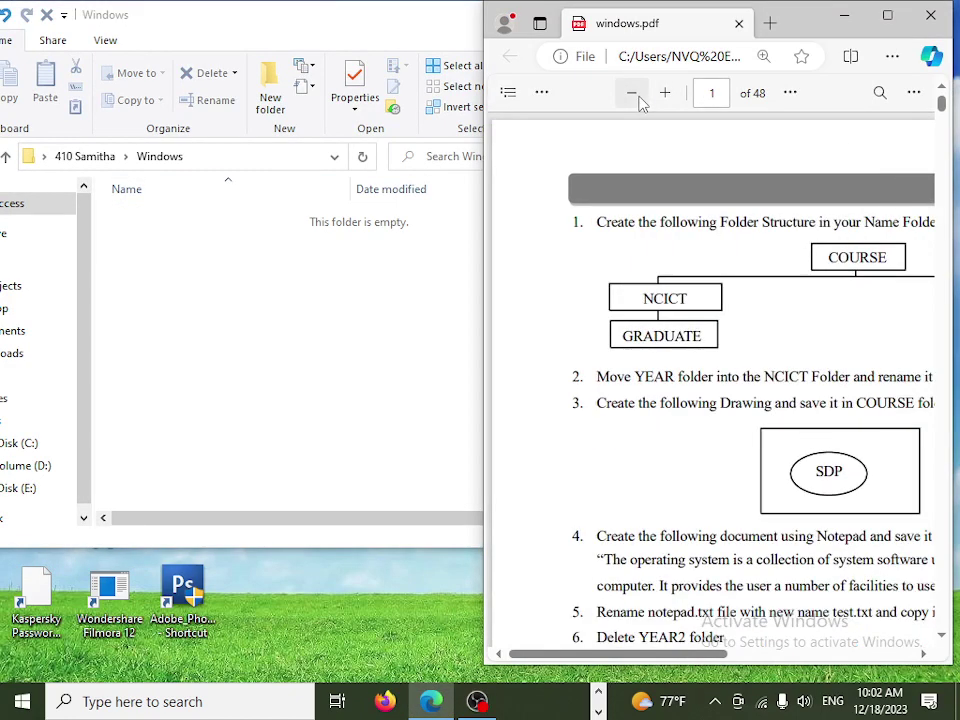
{"action": "left_click", "coordinate": [635, 94]}
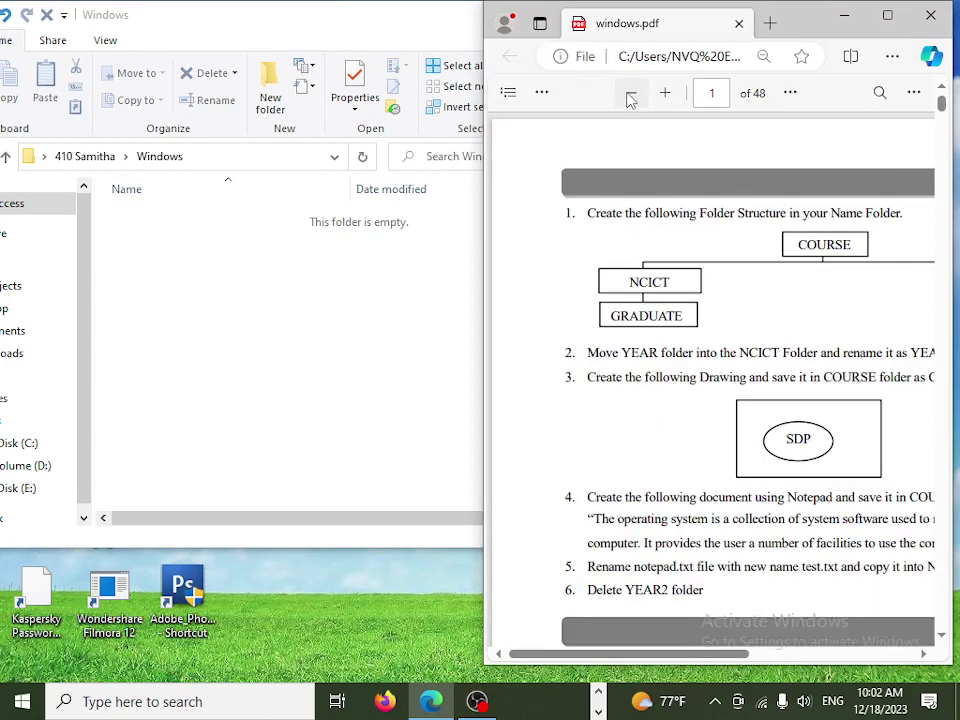
{"action": "left_click", "coordinate": [631, 95]}
{"action": "left_click", "coordinate": [632, 96]}
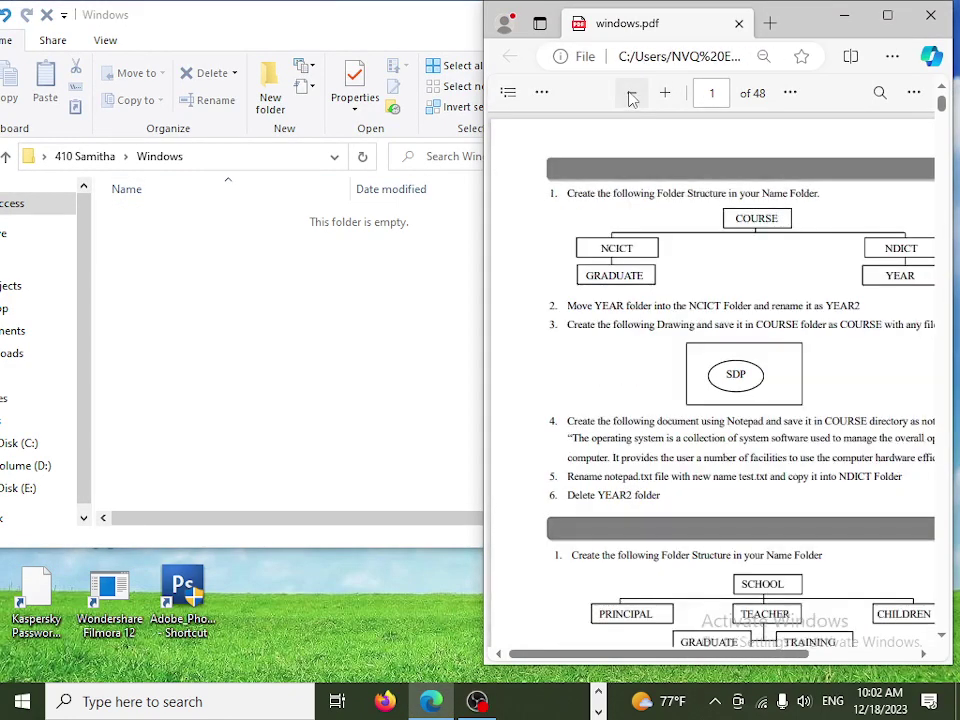
{"action": "left_click", "coordinate": [171, 296]}
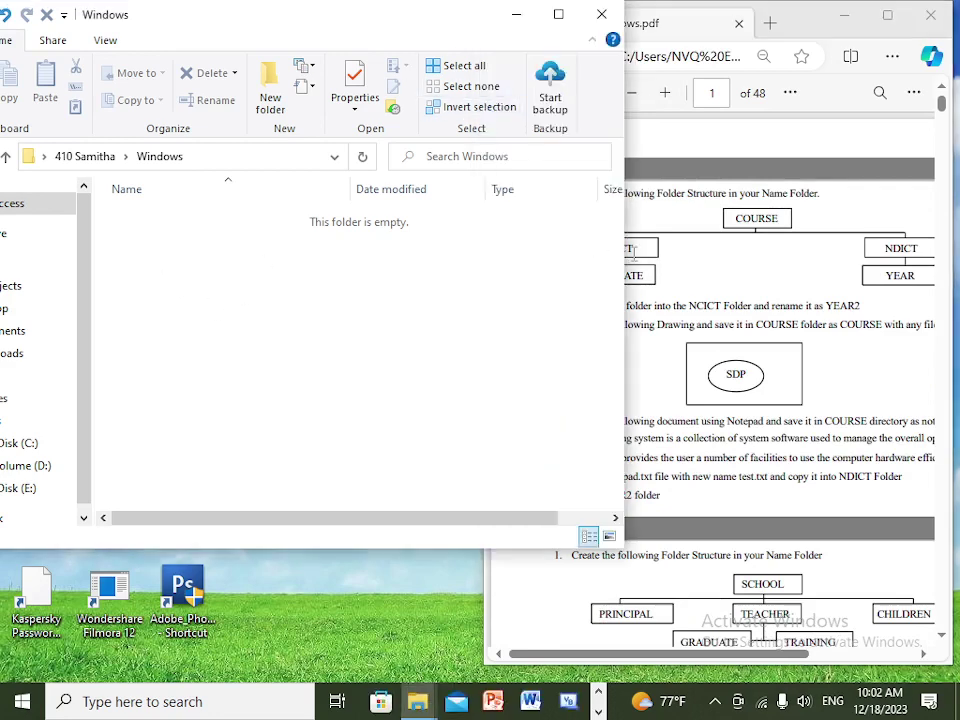
{"action": "left_click_drag", "start_coordinate": [624, 258], "coordinate": [467, 272]}
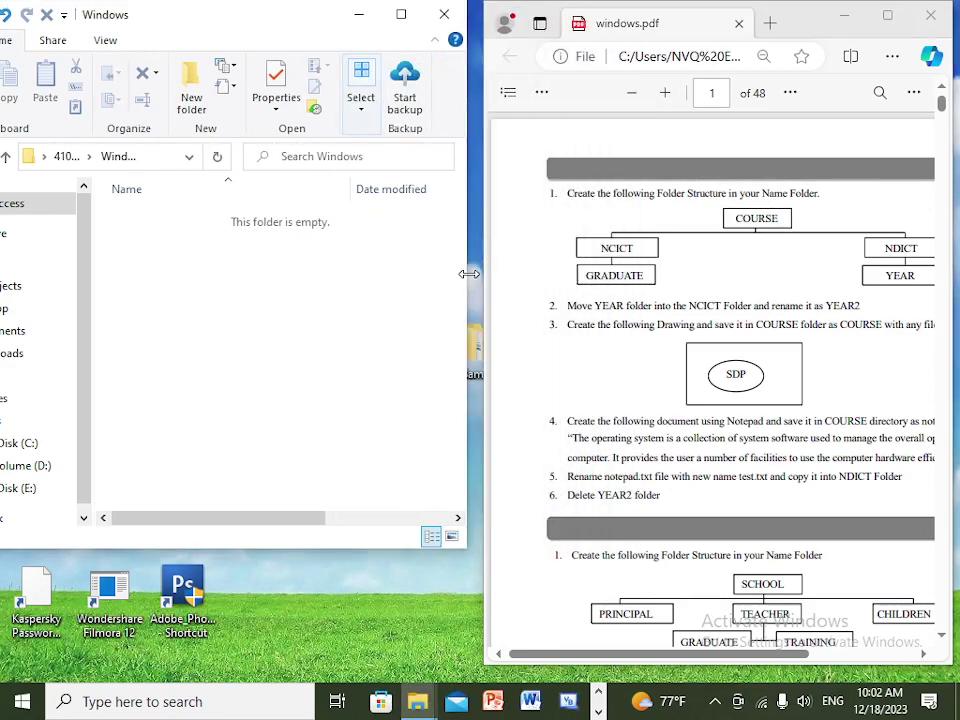
- Create a folder named Course inside the Windows folder
{"action": "right_click", "coordinate": [203, 268]}
{"action": "mouse_move", "coordinate": [267, 490]}
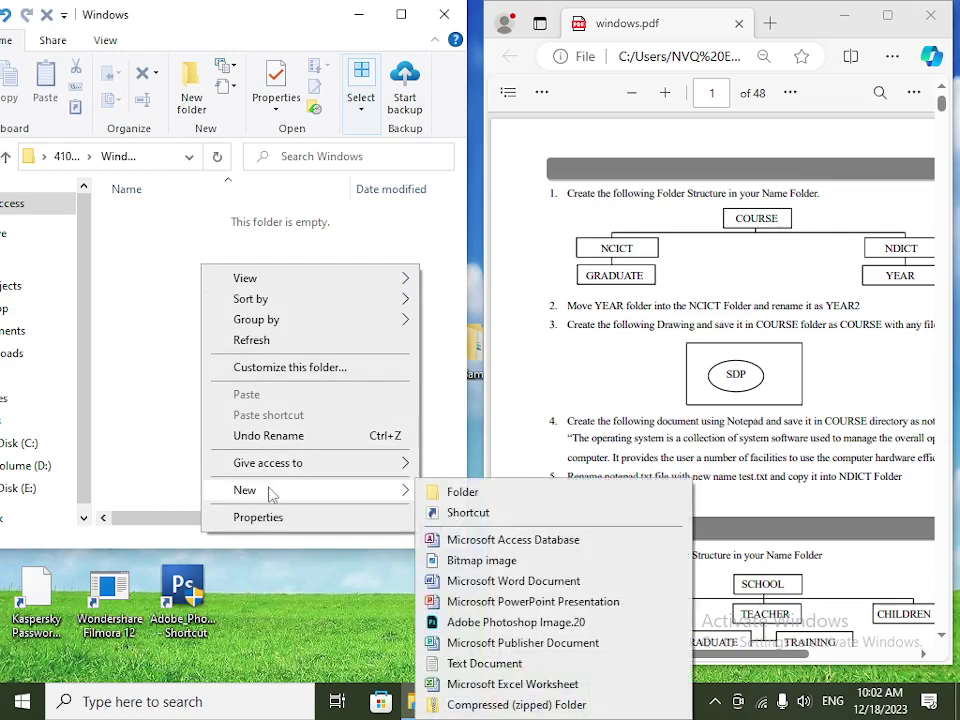
{"action": "left_click", "coordinate": [470, 492]}
{"action": "type", "text": "C"}
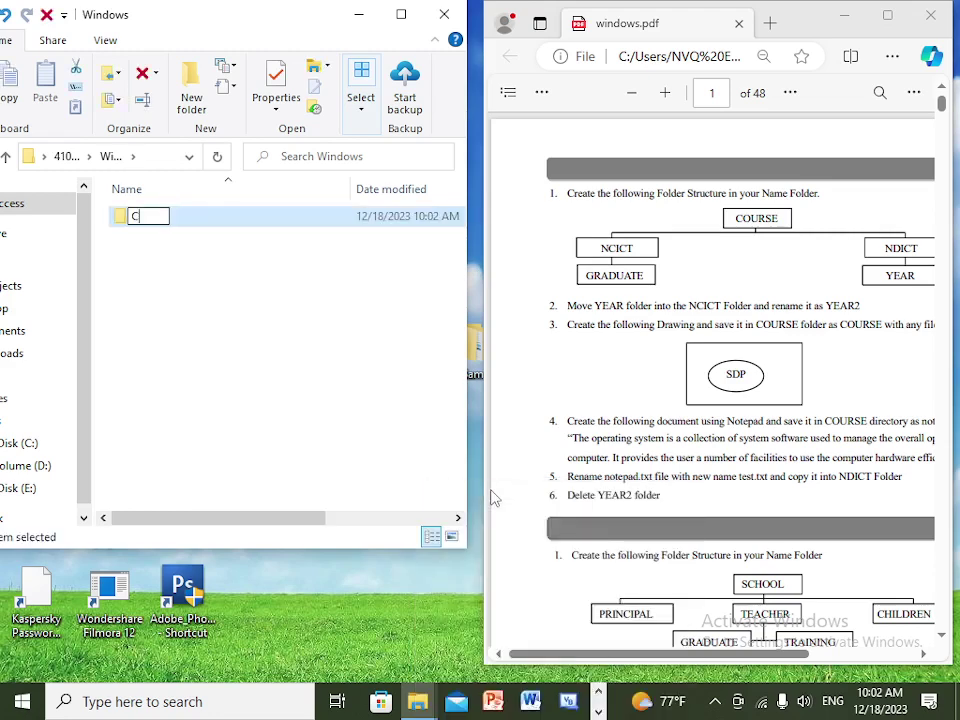
{"action": "type", "text": "ourse"}
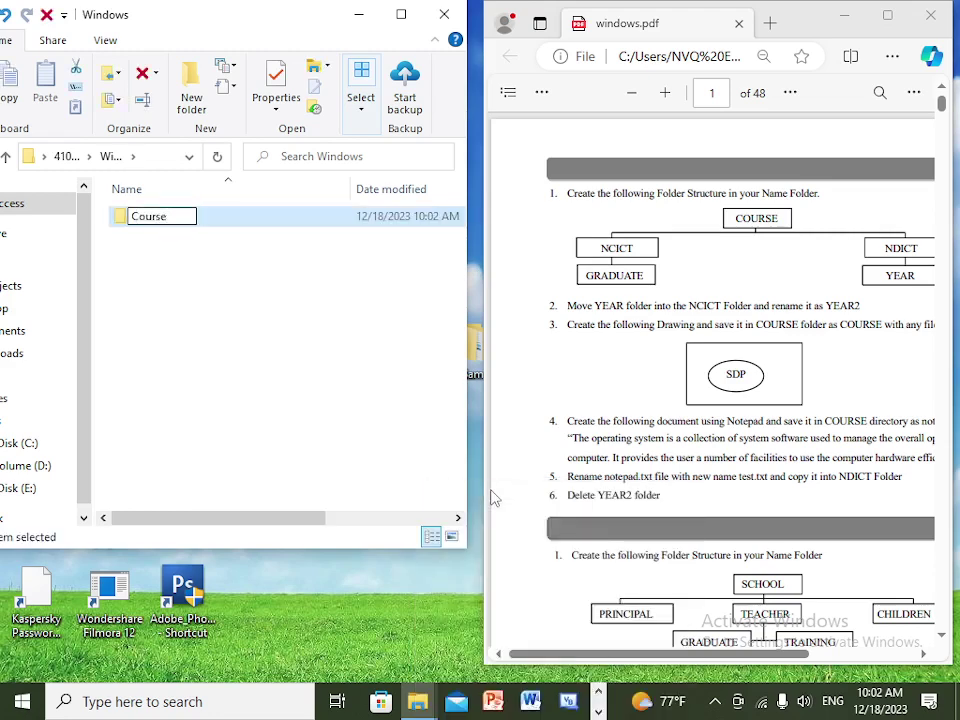
{"action": "key", "text": "Return"}
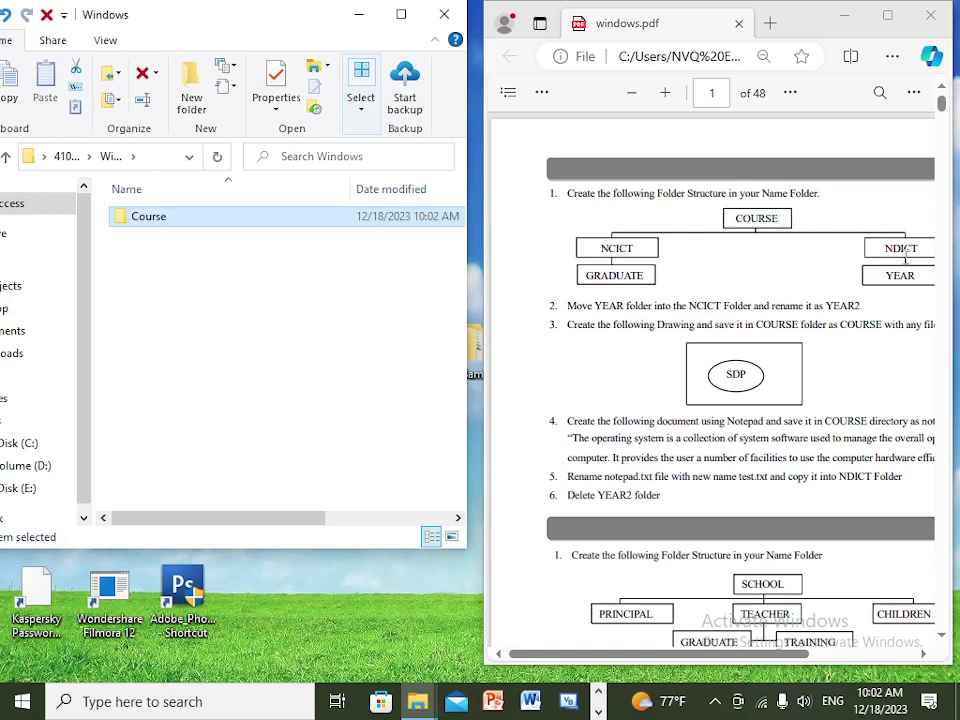
- Open the Course folder and create a subfolder named NCICT in it
{"action": "double_click", "coordinate": [203, 228]}
{"action": "right_click", "coordinate": [199, 263]}
{"action": "mouse_move", "coordinate": [253, 490]}
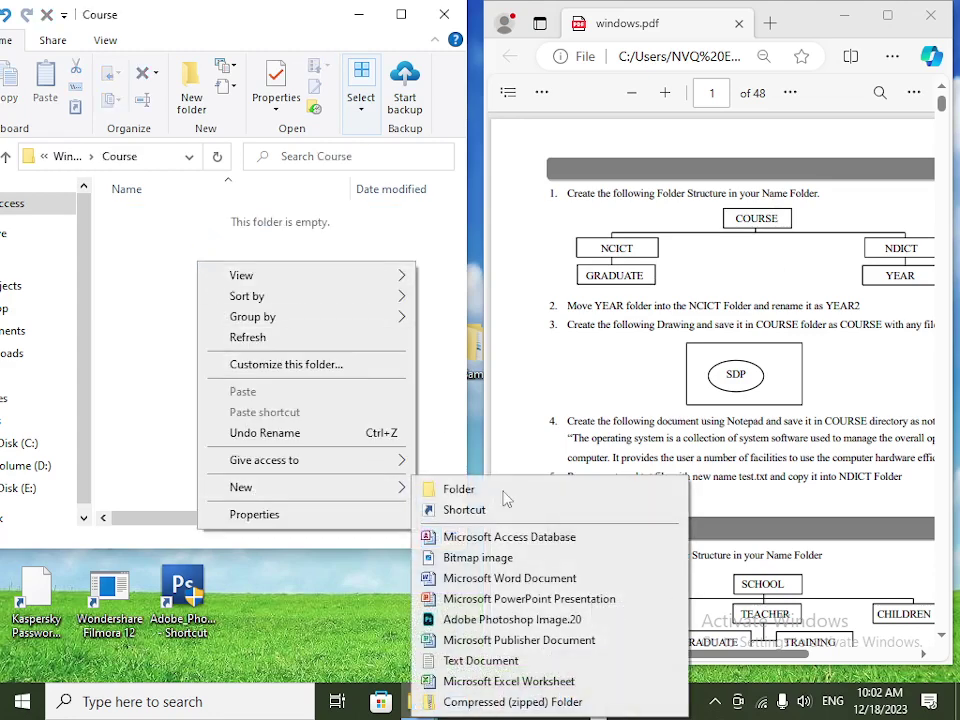
{"action": "left_click", "coordinate": [491, 496]}
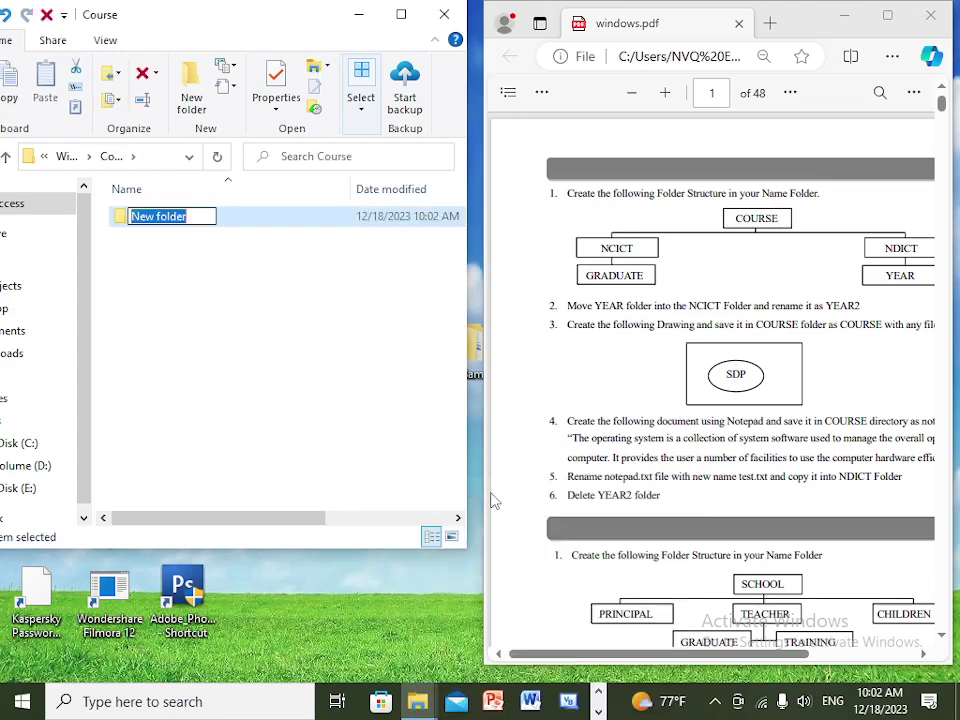
{"action": "type", "text": "NIC"}
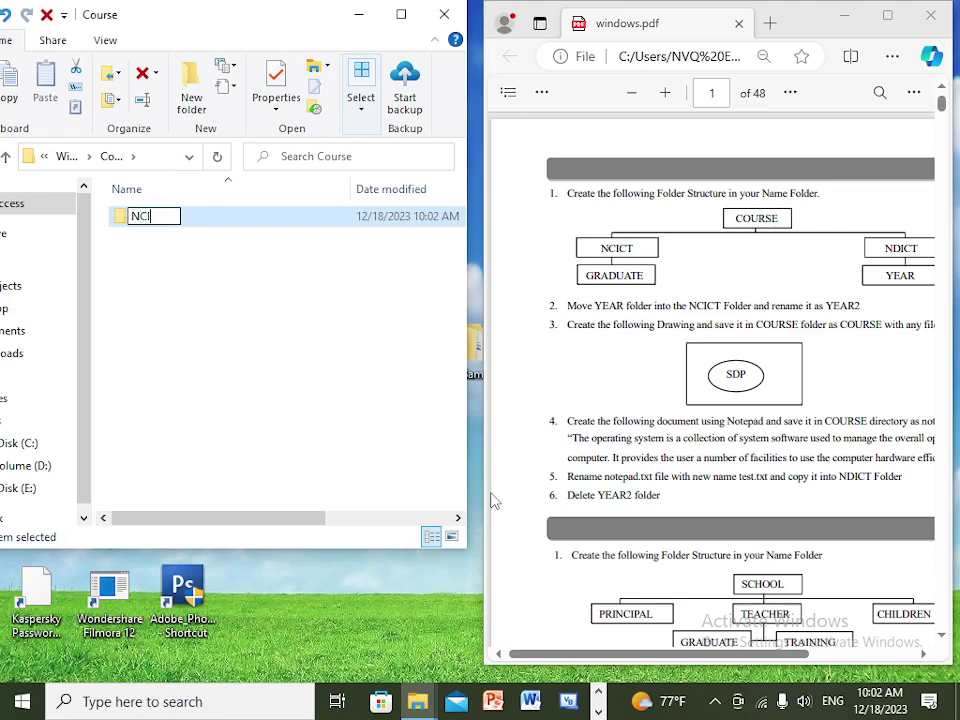
{"action": "key", "text": "BackSpace"}
{"action": "key", "text": "BackSpace"}
{"action": "type", "text": "CICTT"}
- Create a second subfolder named NDICT in the Course folder
{"action": "right_click", "coordinate": [218, 270]}
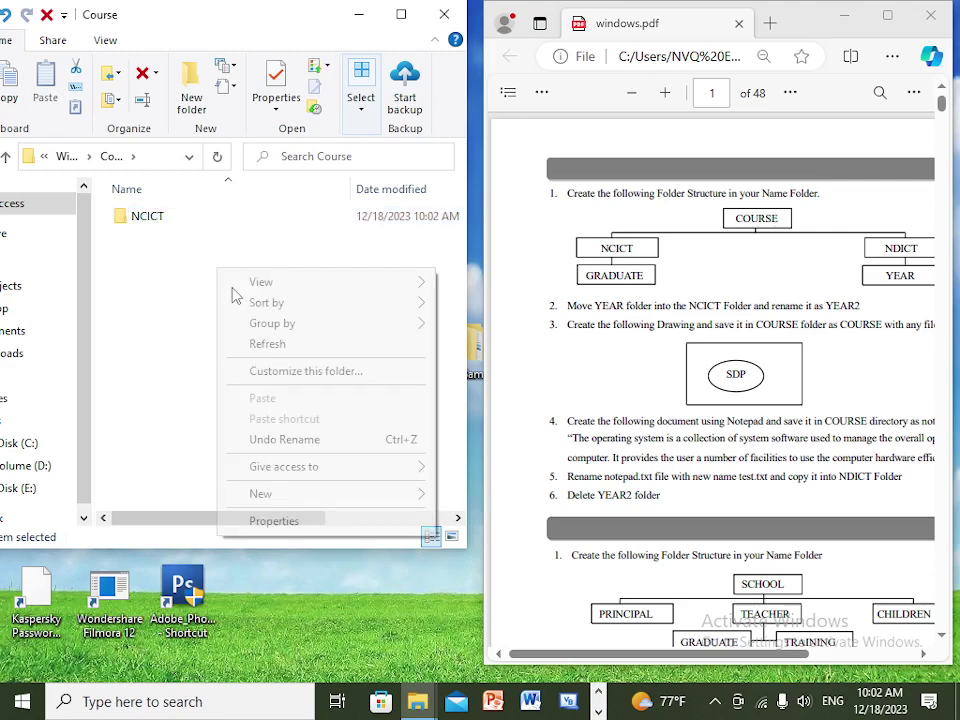
{"action": "mouse_move", "coordinate": [410, 493]}
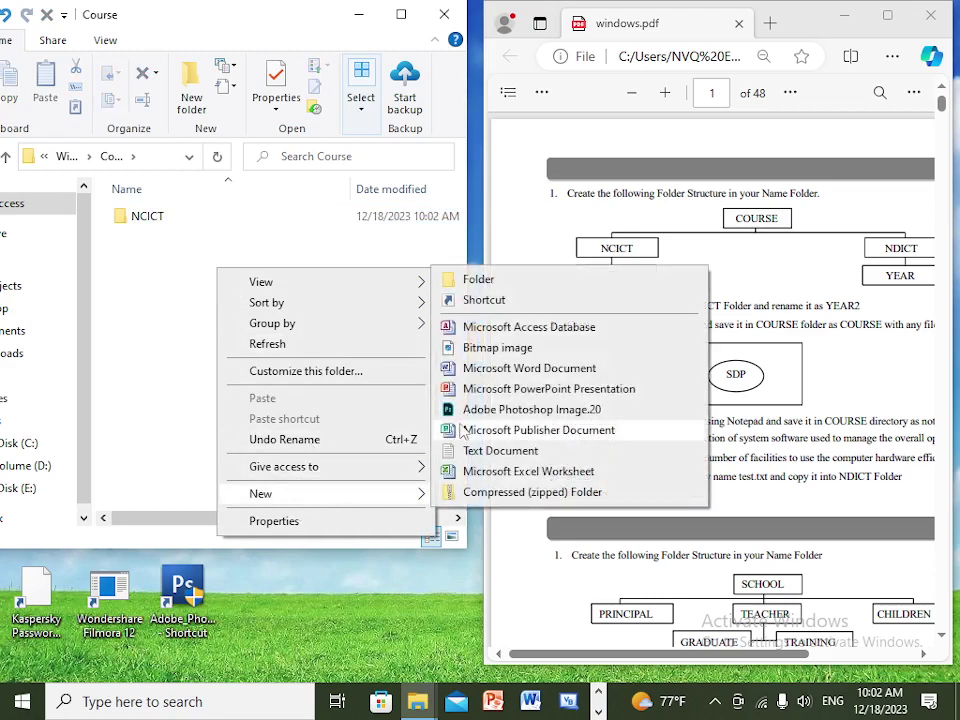
{"action": "left_click", "coordinate": [468, 279]}
{"action": "type", "text": "N"}
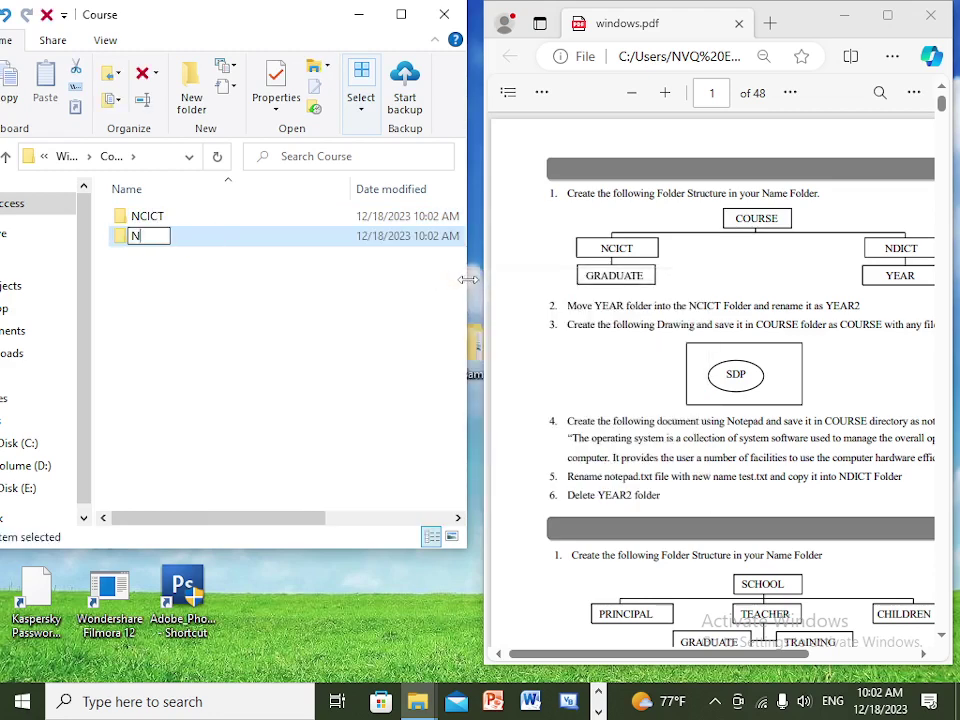
{"action": "type", "text": "DICT"}
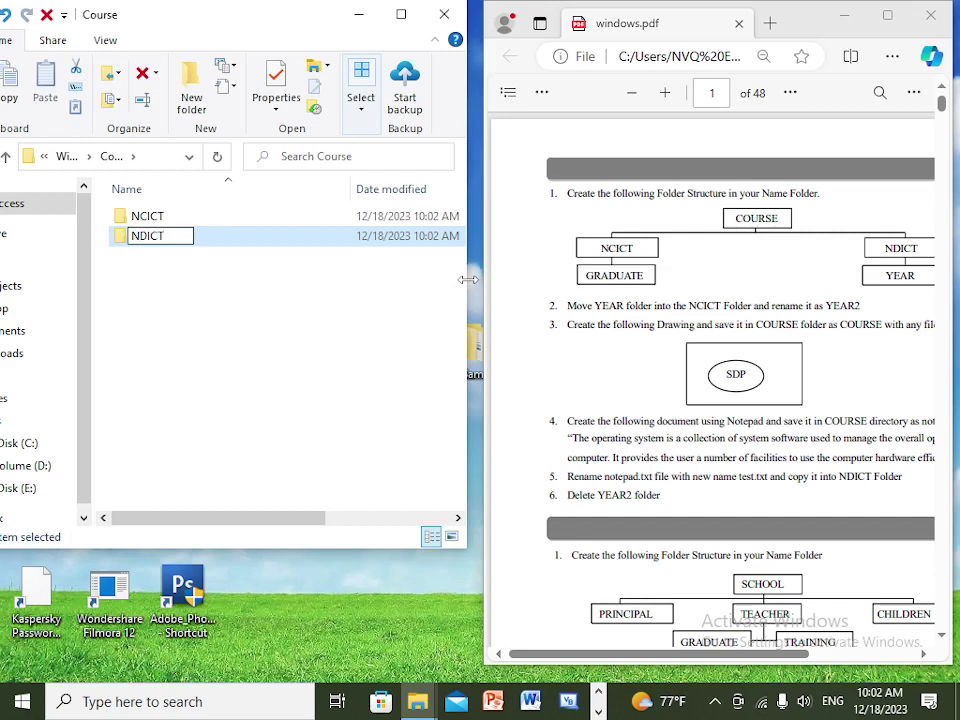
{"action": "left_click", "coordinate": [440, 318]}
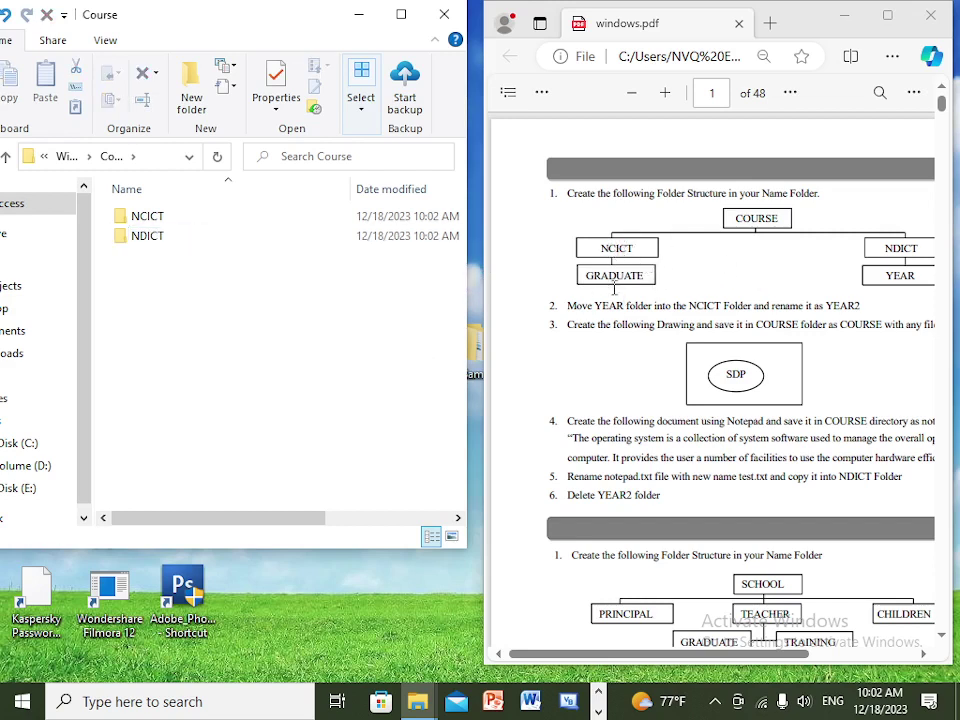
- Open the NCICT folder and create a subfolder named GRADUATE in capital letters
{"action": "double_click", "coordinate": [145, 216]}
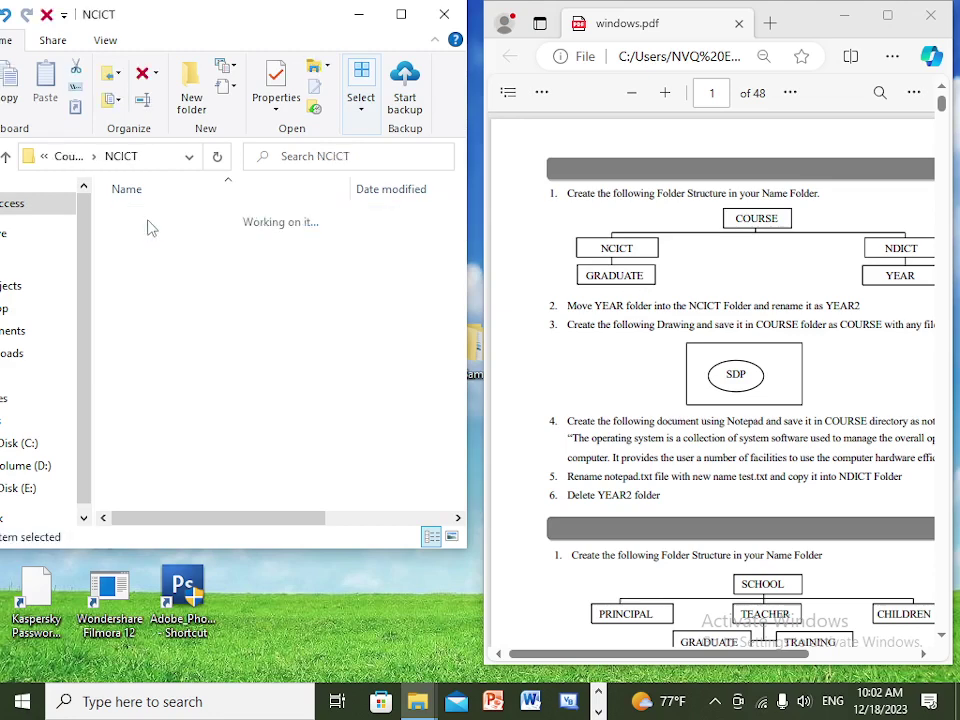
{"action": "right_click", "coordinate": [157, 275]}
{"action": "mouse_move", "coordinate": [225, 500]}
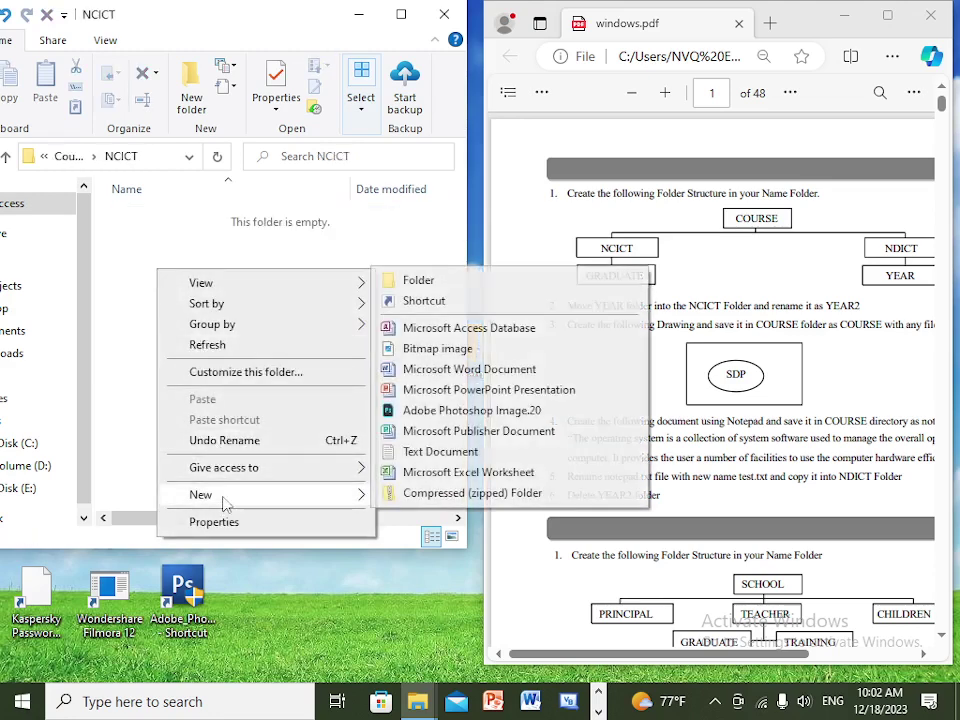
{"action": "left_click", "coordinate": [436, 286]}
{"action": "type", "text": "gRA"}
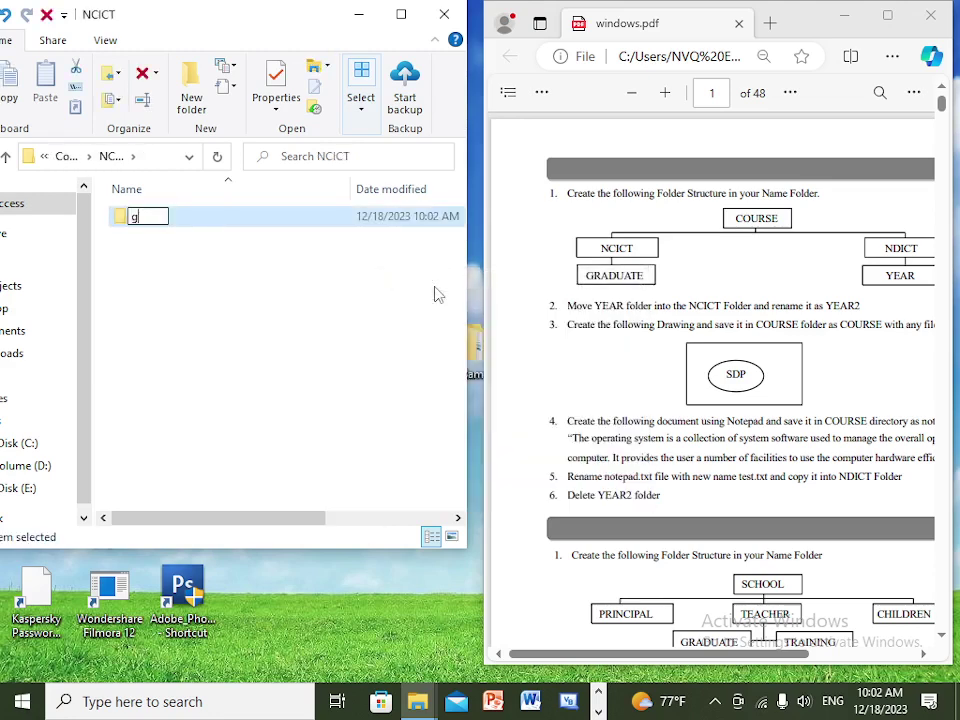
{"action": "key", "text": "BackSpace"}
{"action": "key", "text": "BackSpace"}
{"action": "key", "text": "BackSpace"}
{"action": "type", "text": "gradua"}
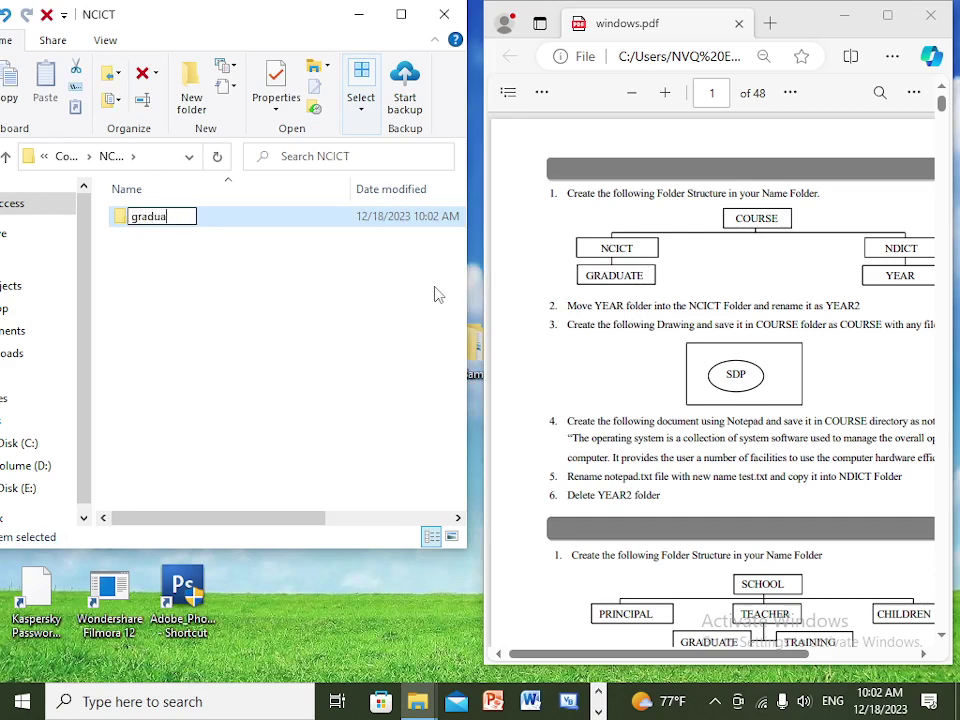
{"action": "type", "text": "te"}
{"action": "key", "text": "BackSpace"}
{"action": "key", "text": "BackSpace"}
{"action": "key", "text": "BackSpace"}
{"action": "key", "text": "BackSpace"}
{"action": "key", "text": "BackSpace"}
{"action": "key", "text": "BackSpace"}
{"action": "key", "text": "BackSpace"}
{"action": "key", "text": "BackSpace"}
{"action": "type", "text": "G"}
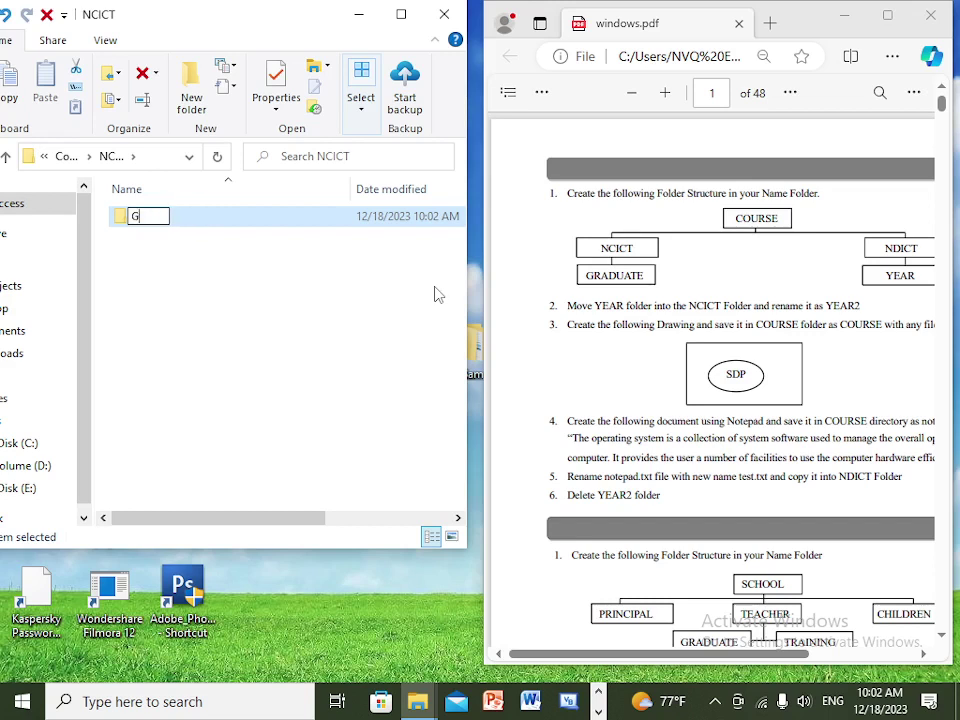
{"action": "type", "text": "RADUATE"}
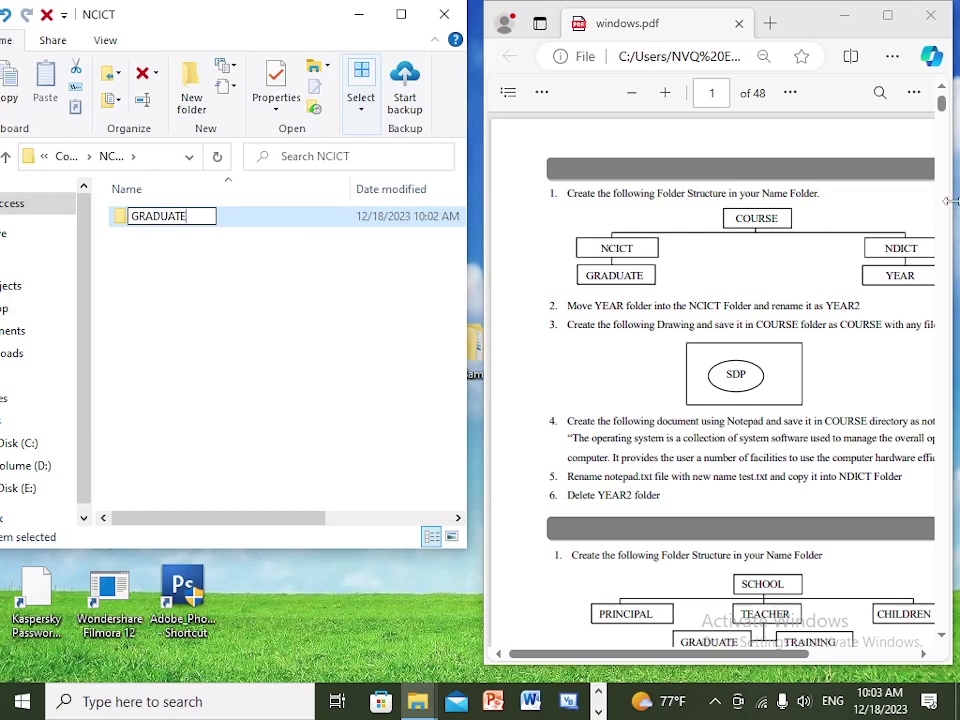
{"action": "key", "text": "Return"}
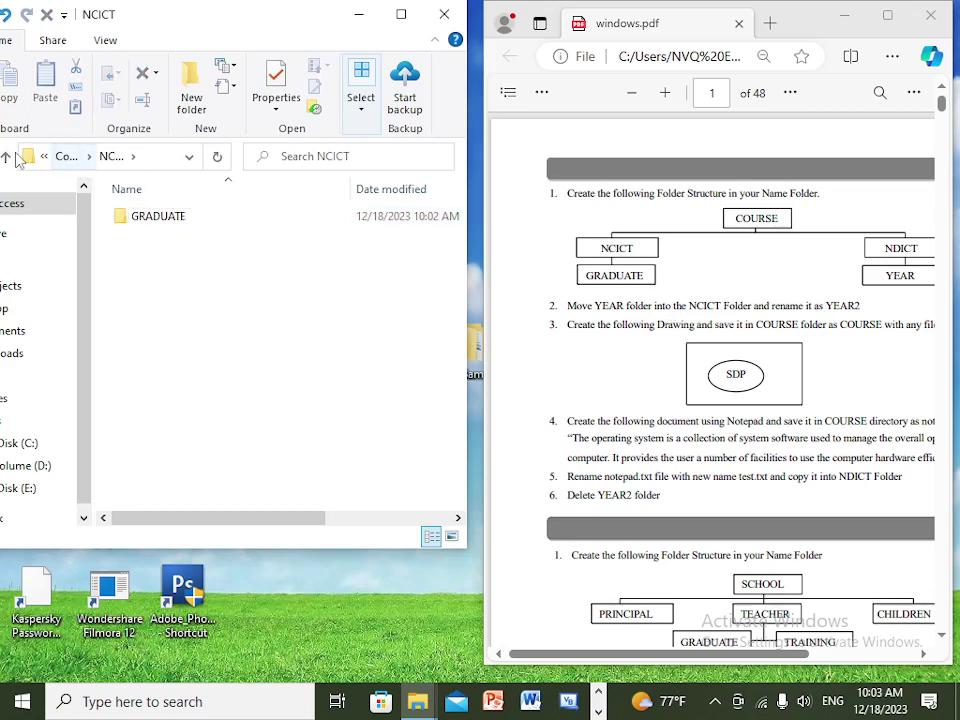
- Go back to the Course folder, open NDICT and create a subfolder named YEAR in it
{"action": "left_click", "coordinate": [6, 160]}
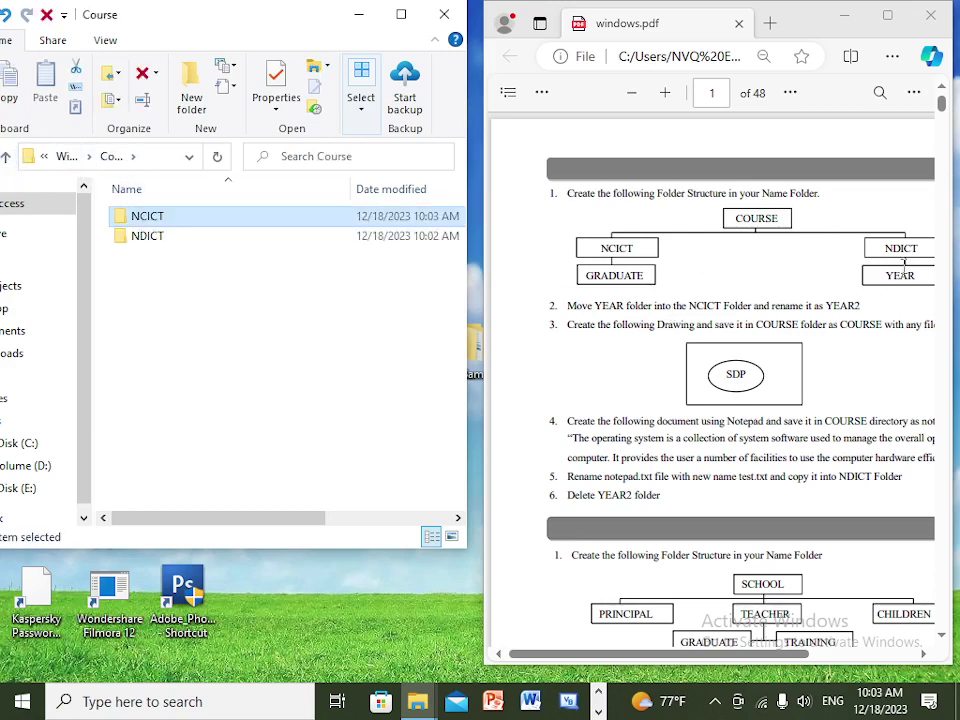
{"action": "double_click", "coordinate": [148, 240]}
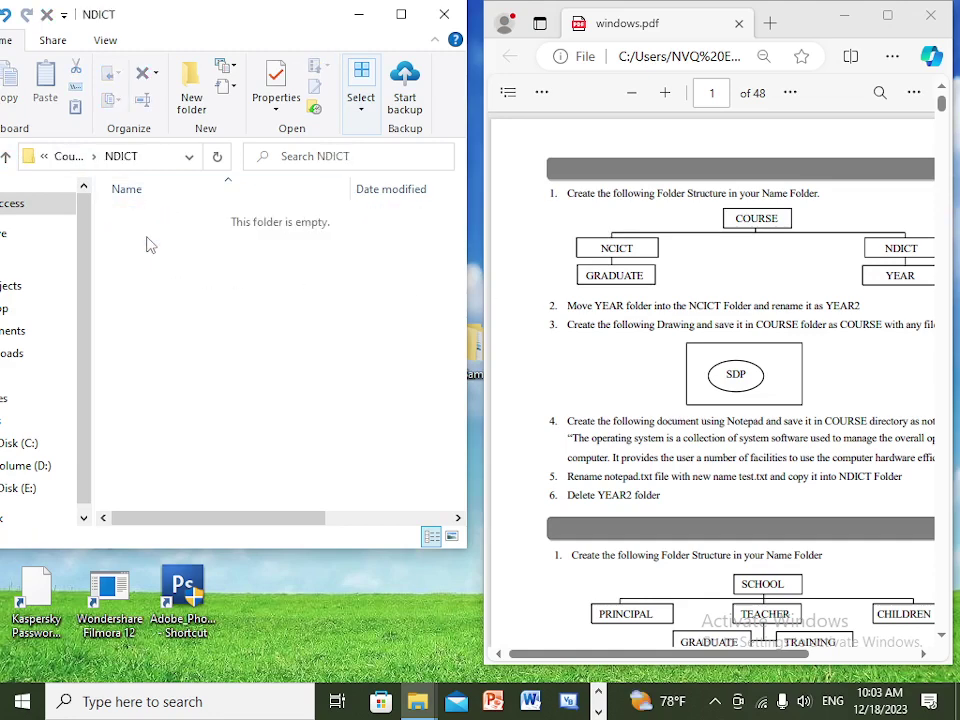
{"action": "right_click", "coordinate": [160, 262]}
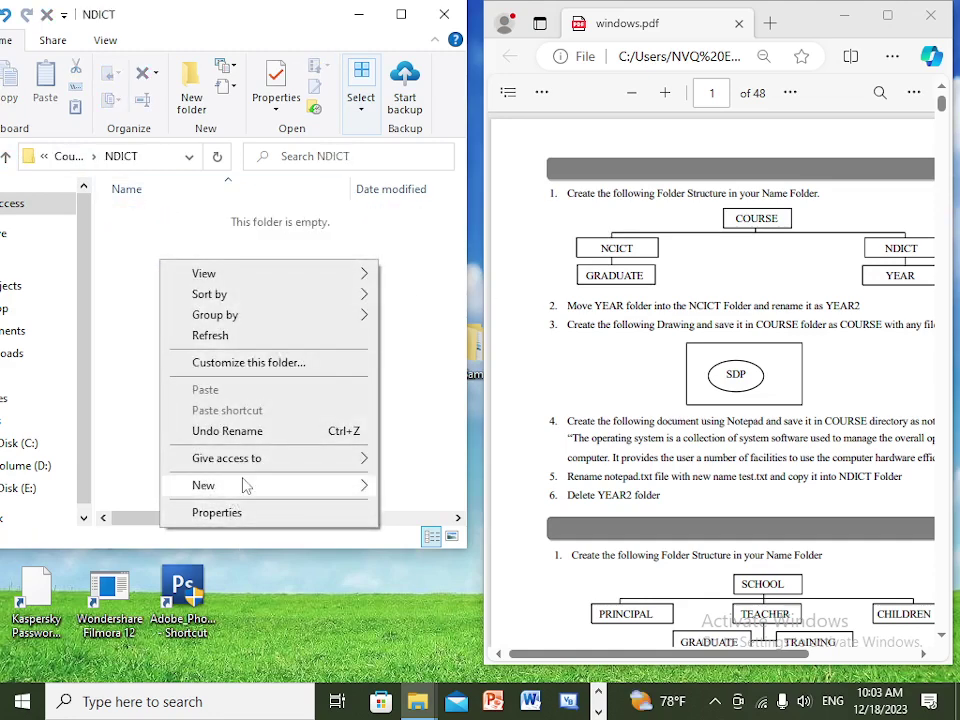
{"action": "mouse_move", "coordinate": [246, 485]}
{"action": "left_click", "coordinate": [443, 489]}
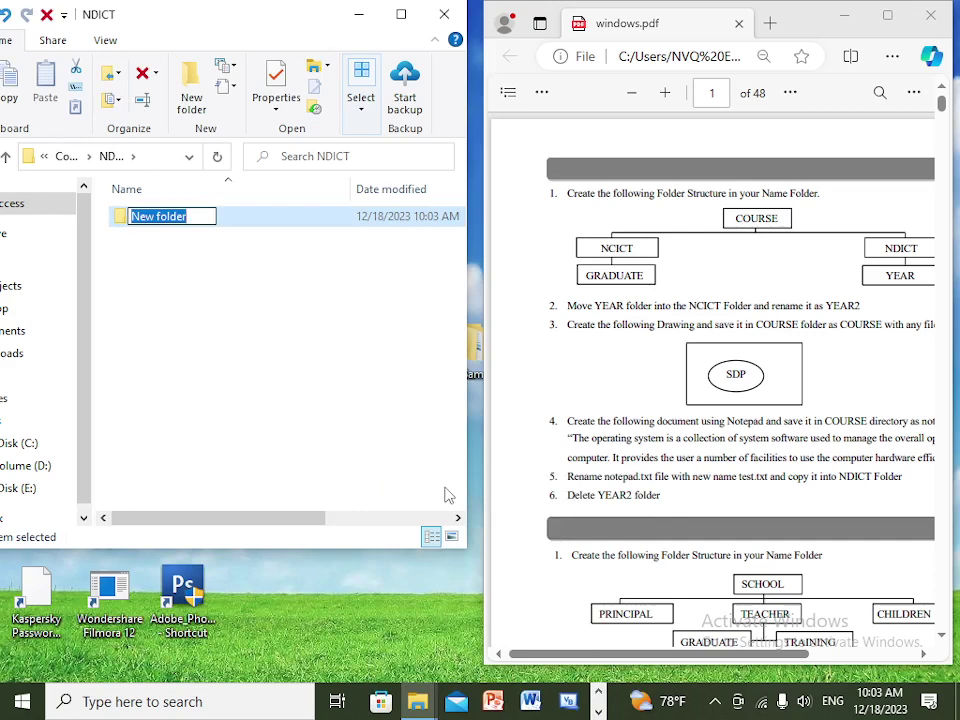
{"action": "type", "text": "YEAR"}
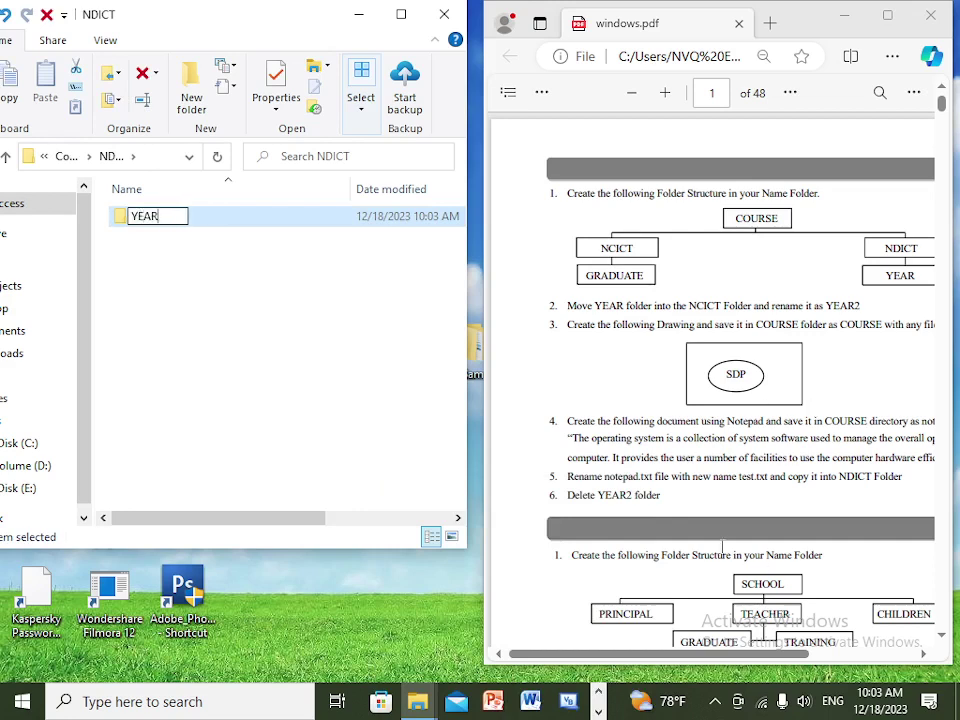
{"action": "left_click", "coordinate": [191, 366]}
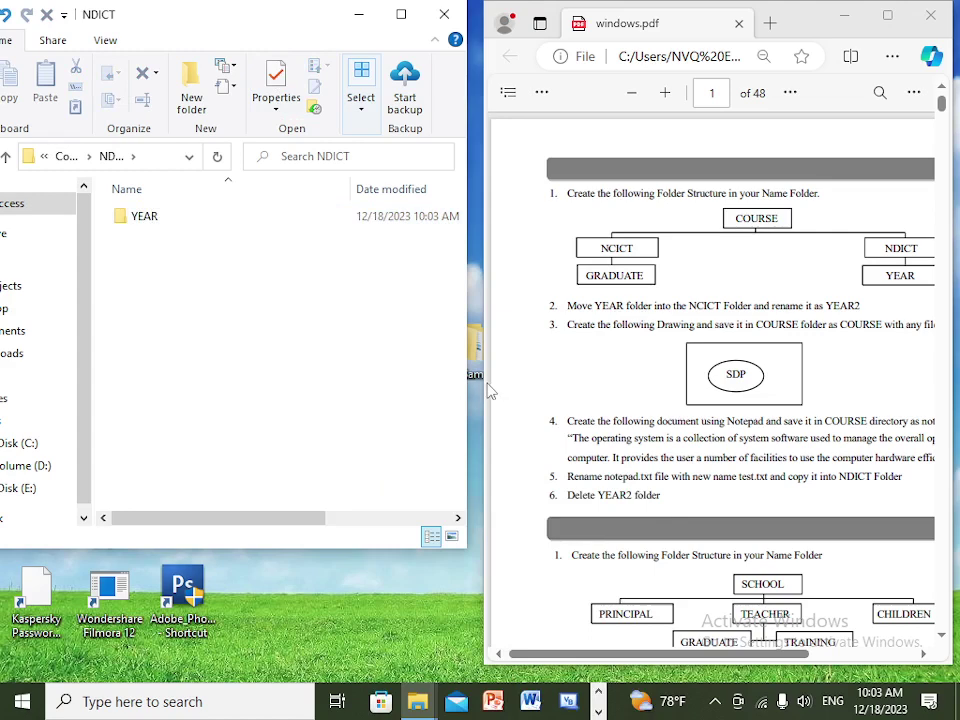
- Move the YEAR folder from NDICT into the NCICT folder by cutting and pasting it
{"action": "left_click_drag", "start_coordinate": [487, 392], "coordinate": [450, 381]}
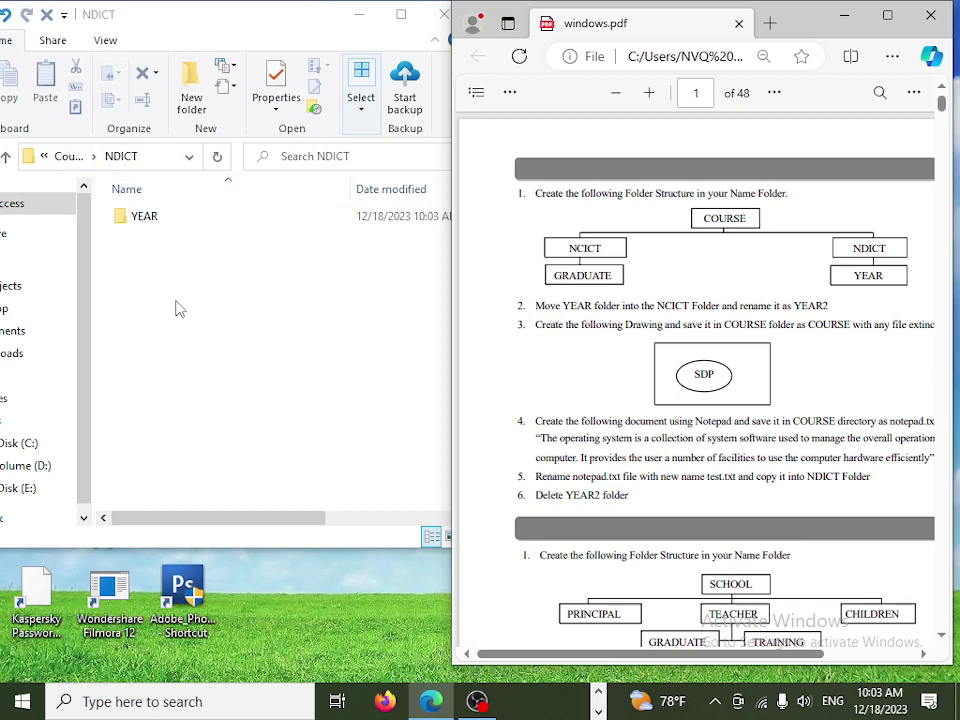
{"action": "left_click", "coordinate": [146, 220]}
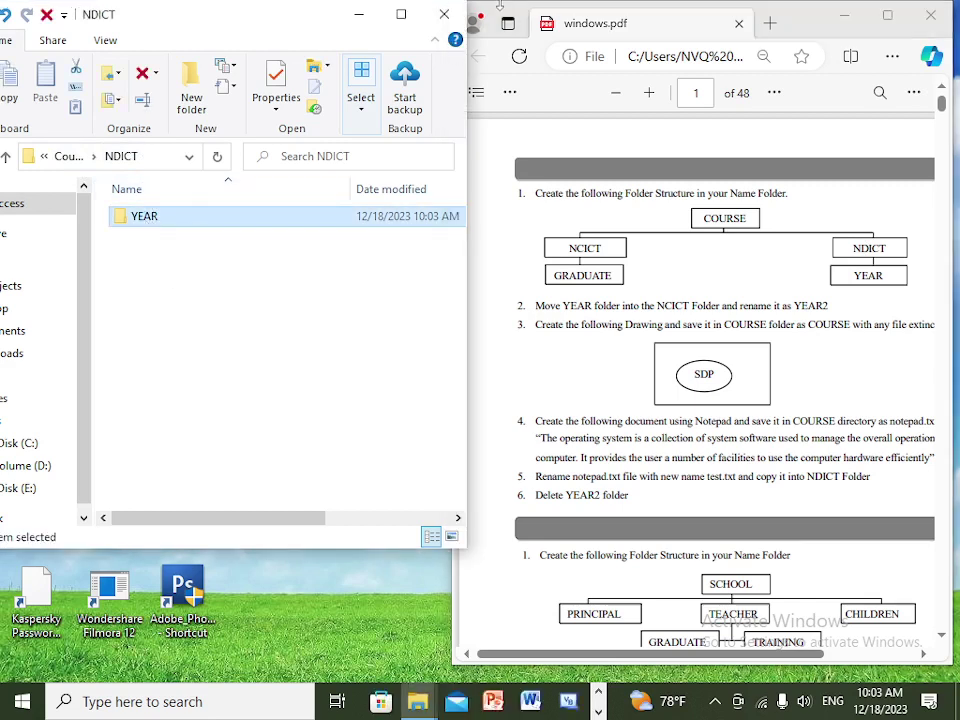
{"action": "left_click", "coordinate": [400, 16]}
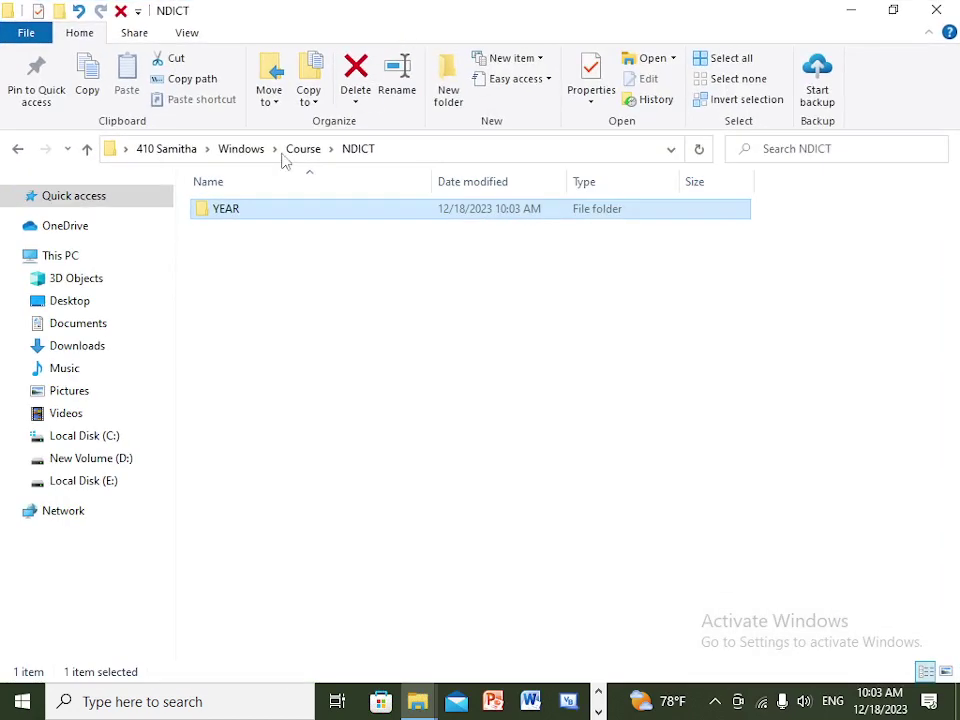
{"action": "left_click", "coordinate": [170, 58]}
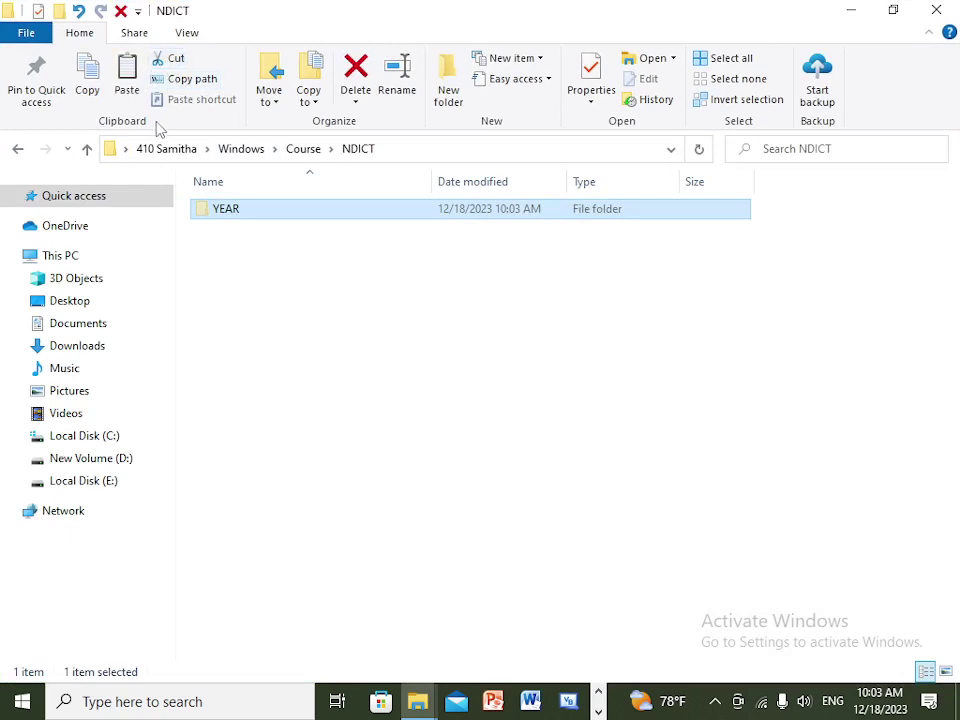
{"action": "left_click", "coordinate": [86, 148]}
{"action": "double_click", "coordinate": [238, 210]}
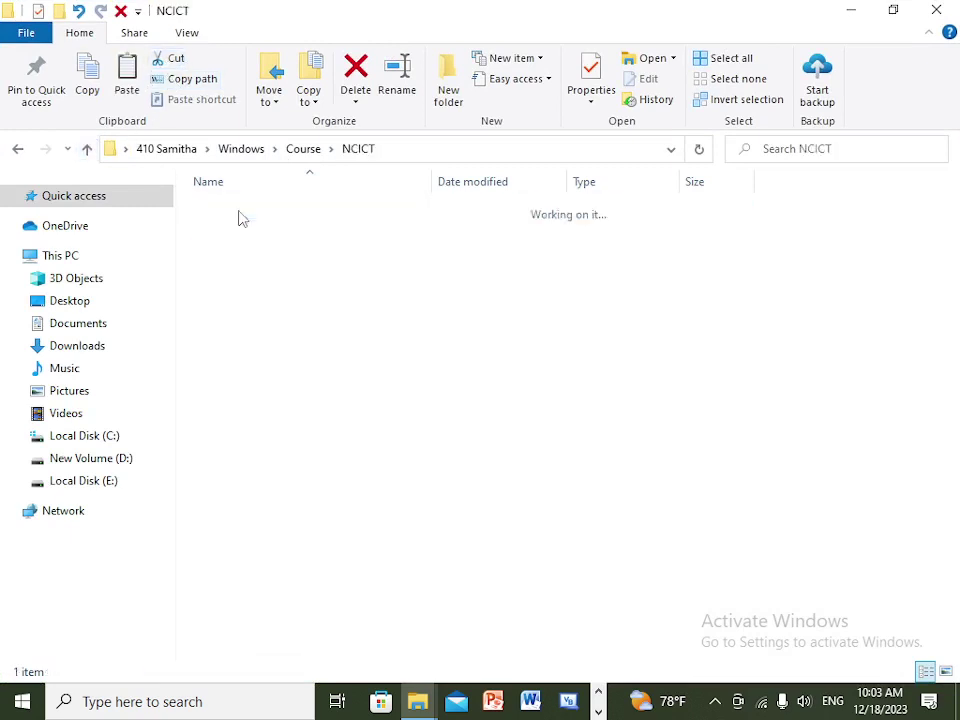
{"action": "left_click", "coordinate": [128, 74]}
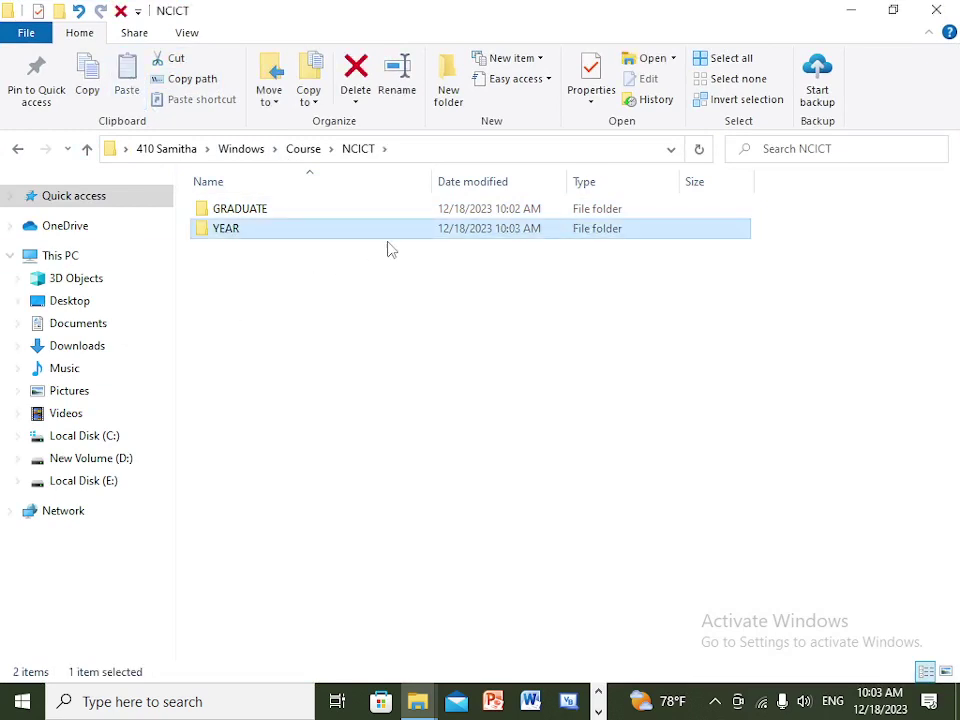
- Check the contents of the NDICT folder and return to the NCICT folder
{"action": "left_click", "coordinate": [87, 153]}
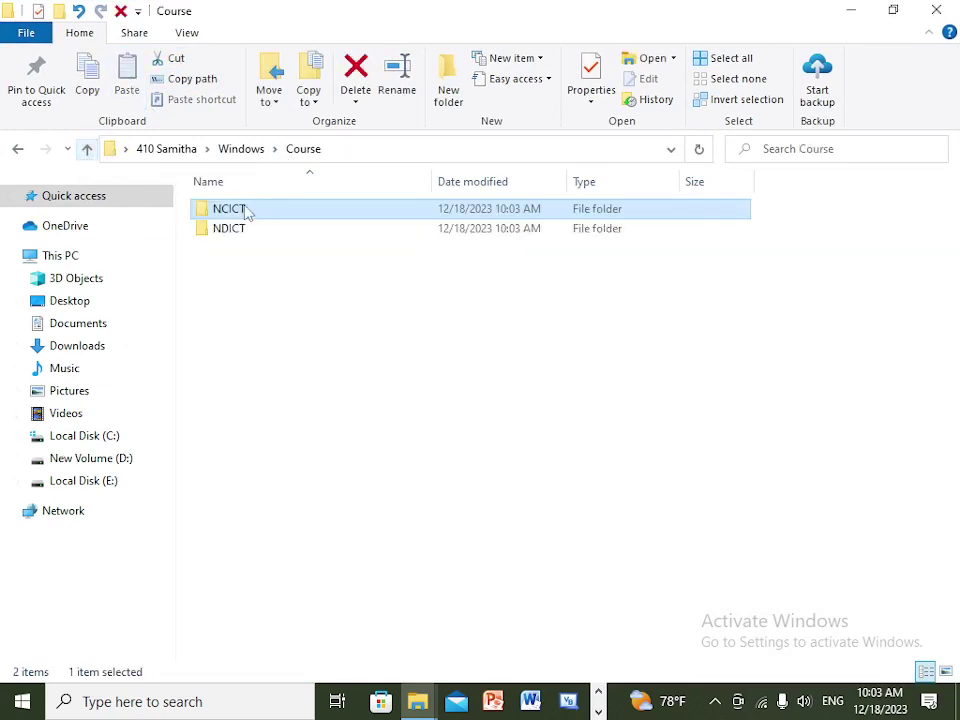
{"action": "double_click", "coordinate": [251, 228]}
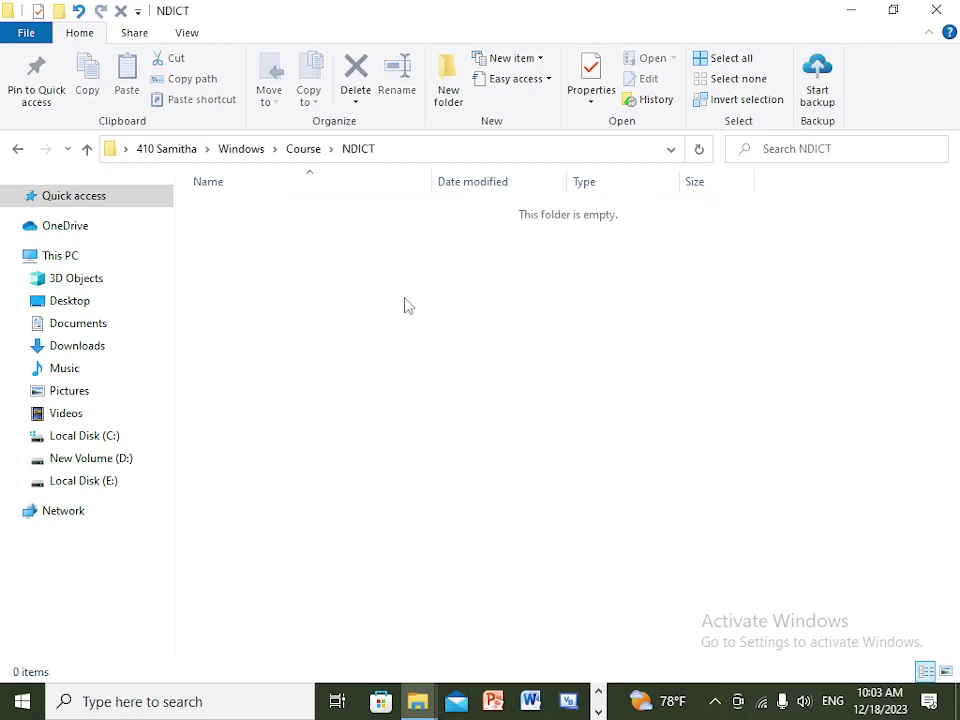
{"action": "left_click", "coordinate": [87, 149]}
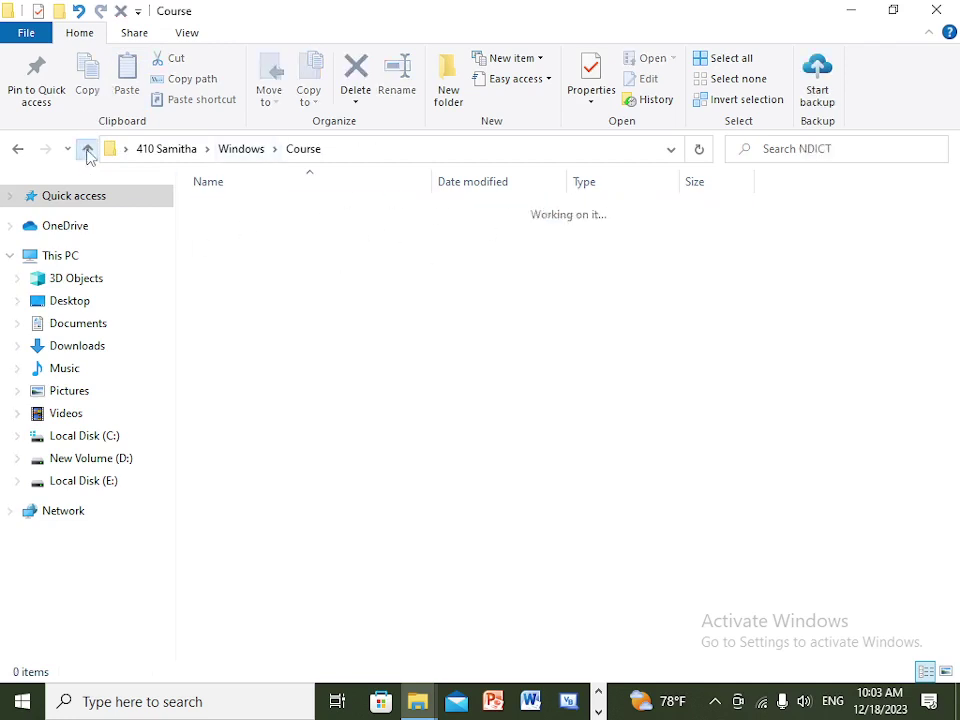
{"action": "double_click", "coordinate": [233, 212]}
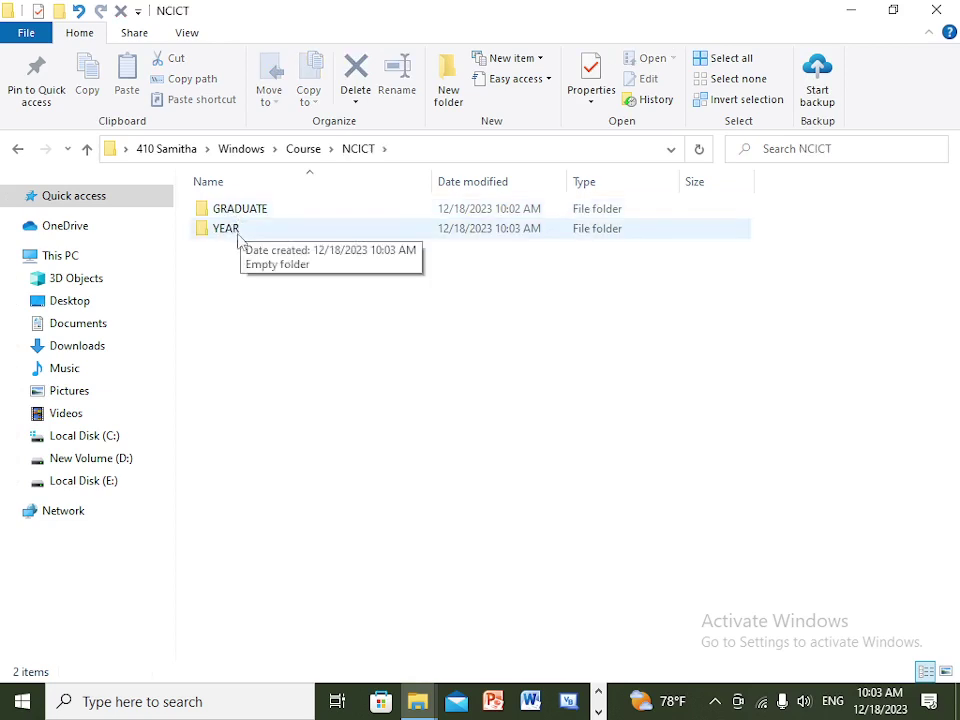
- Rename the YEAR folder in NCICT as YEAR 2
{"action": "right_click", "coordinate": [230, 232]}
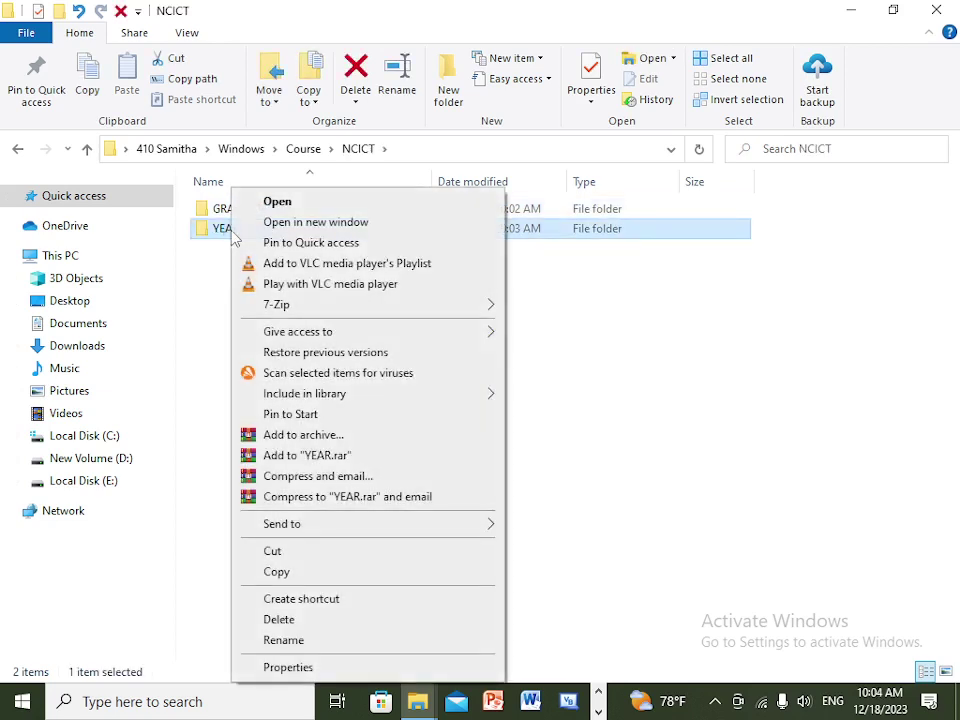
{"action": "left_click", "coordinate": [620, 270]}
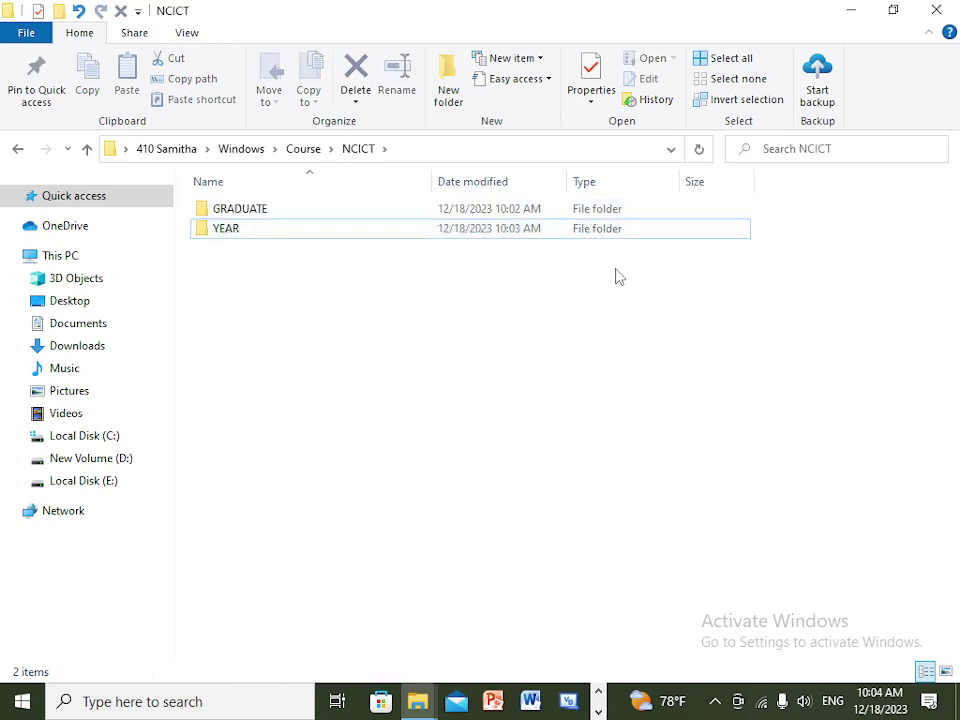
{"action": "right_click", "coordinate": [282, 231]}
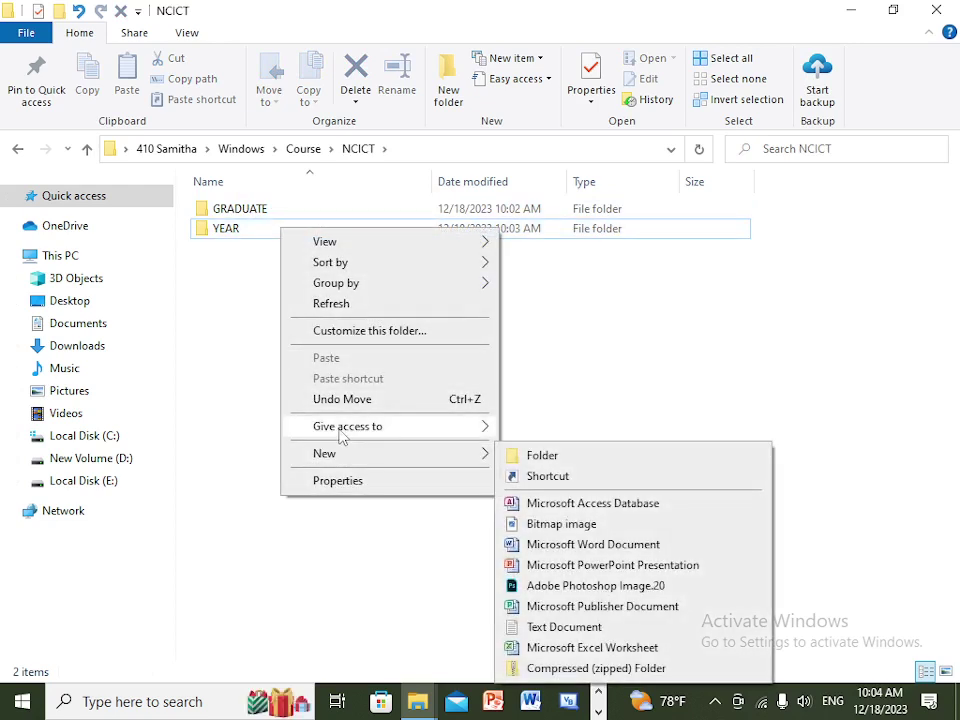
{"action": "left_click", "coordinate": [216, 232]}
{"action": "right_click", "coordinate": [216, 230]}
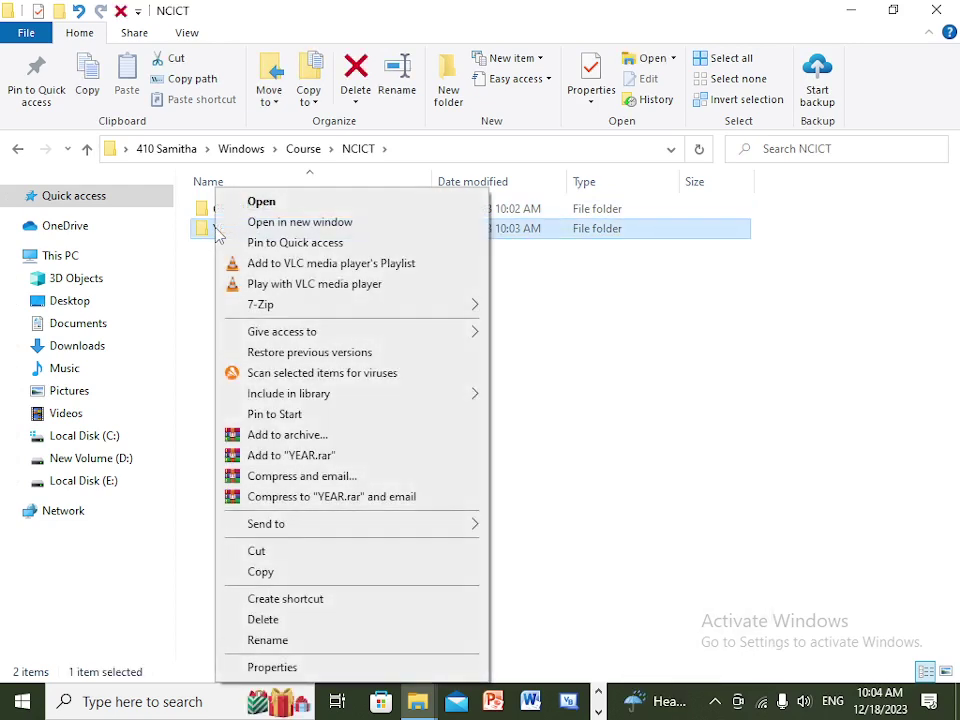
{"action": "left_click", "coordinate": [268, 641]}
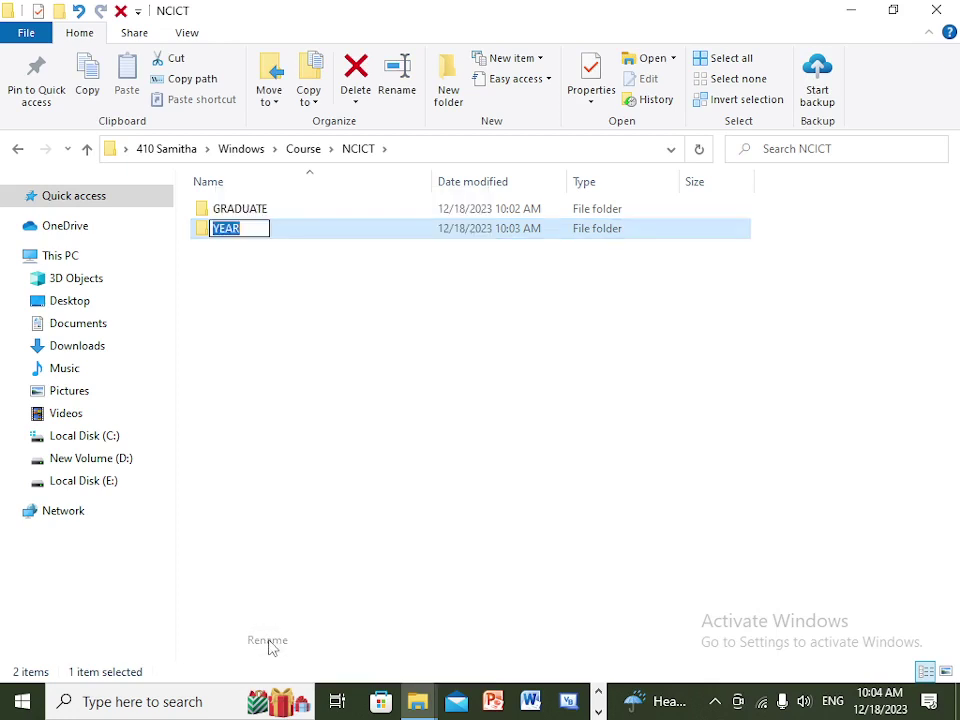
{"action": "left_click", "coordinate": [249, 230]}
{"action": "type", "text": "2"}
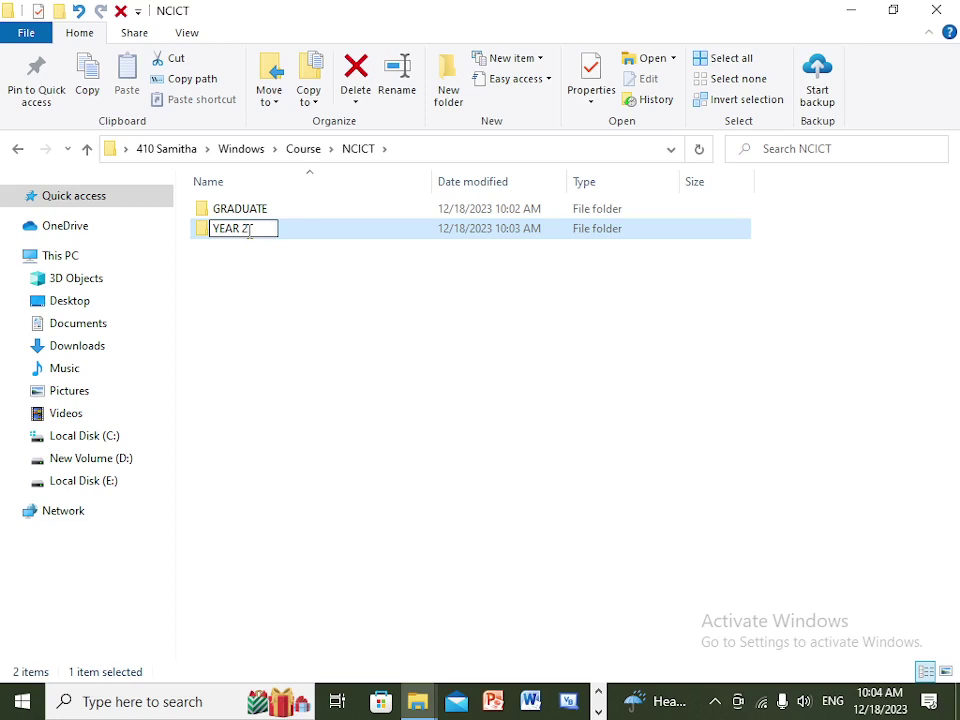
{"action": "left_click", "coordinate": [246, 292]}
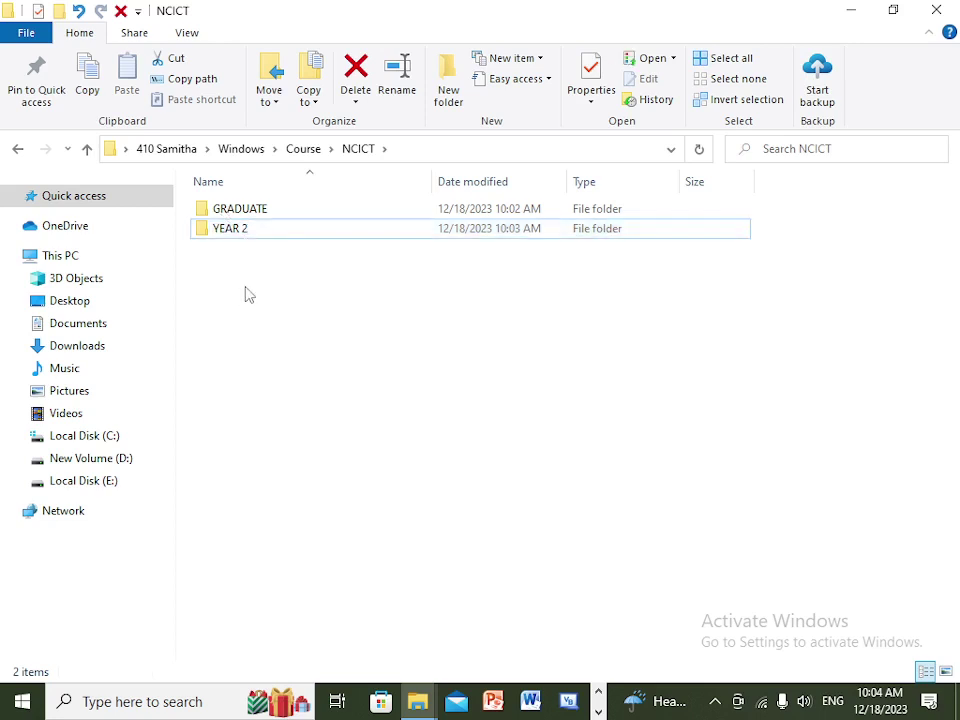
{"action": "left_click", "coordinate": [252, 234]}
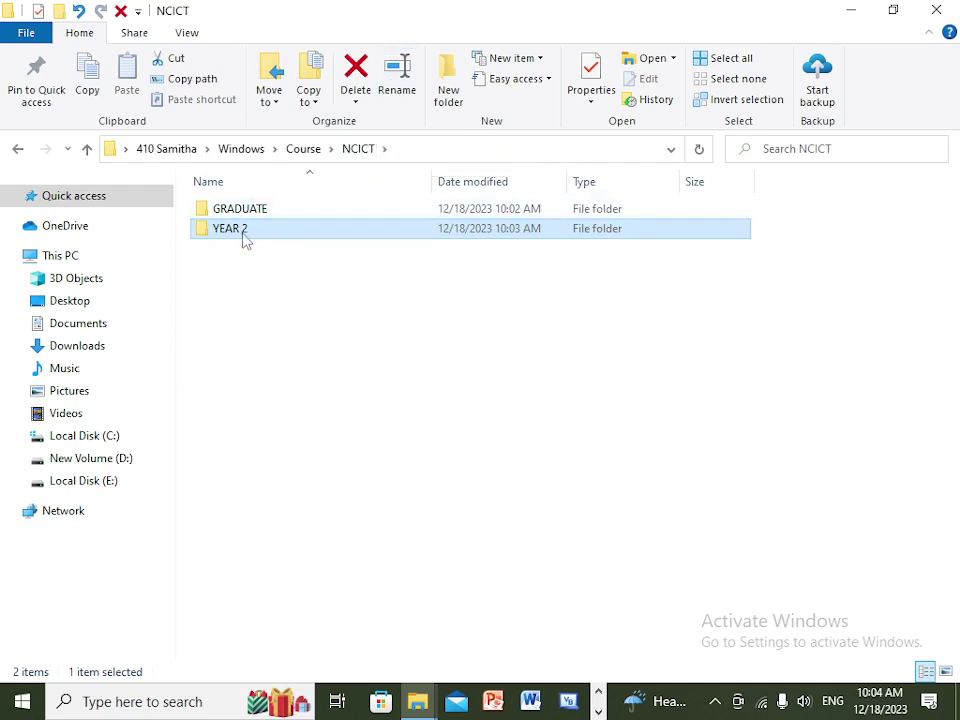
{"action": "key", "text": "F2"}
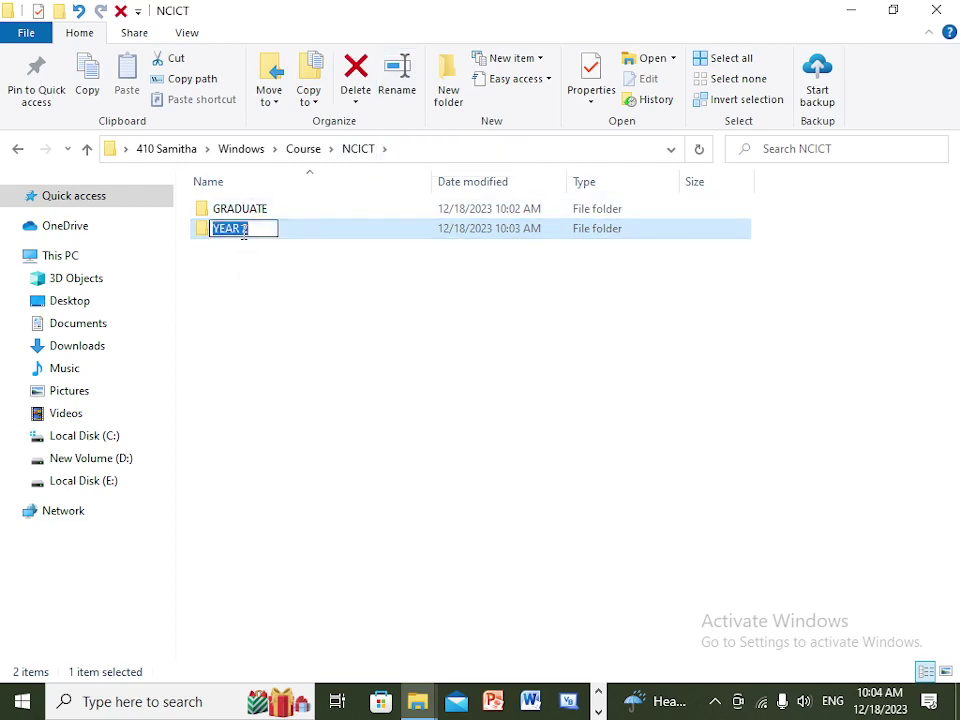
{"action": "left_click", "coordinate": [295, 290]}
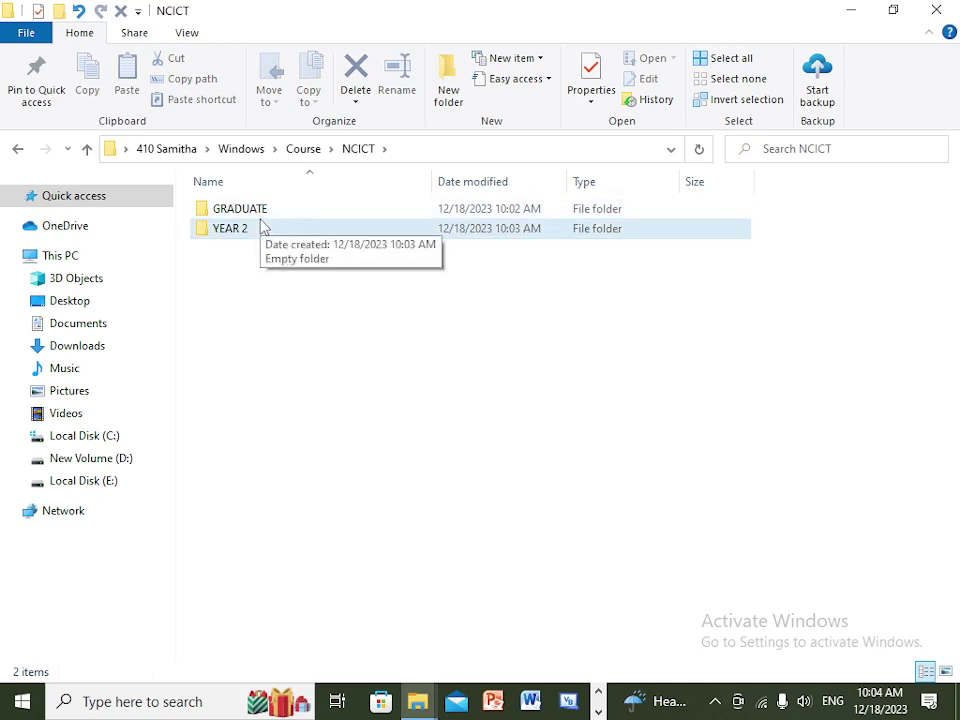
{"action": "right_click", "coordinate": [260, 228]}
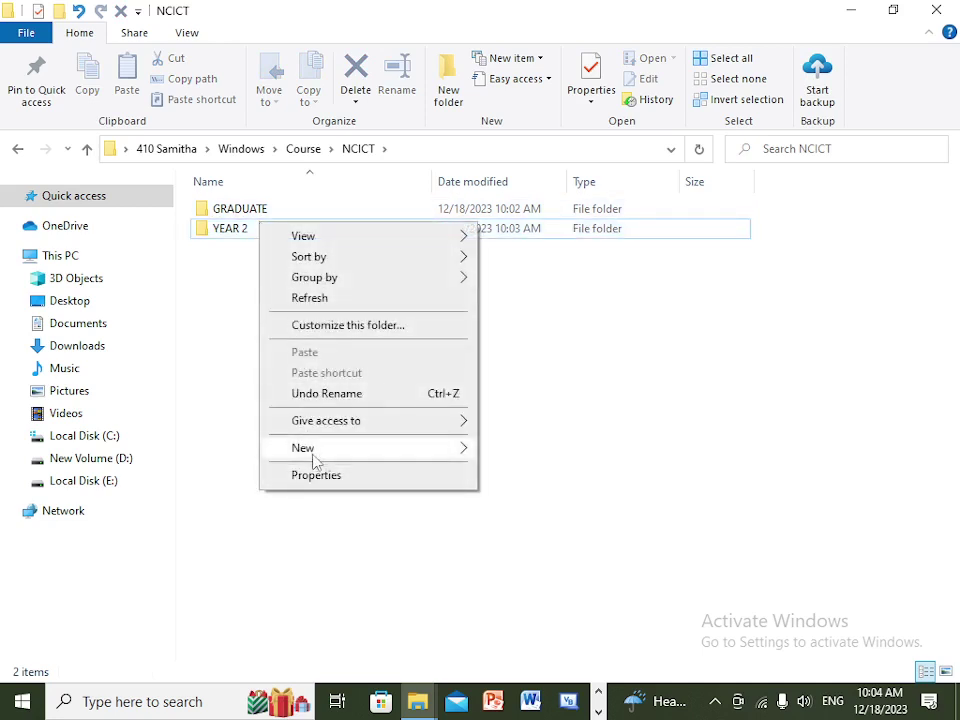
{"action": "mouse_move", "coordinate": [313, 449]}
{"action": "right_click", "coordinate": [243, 232]}
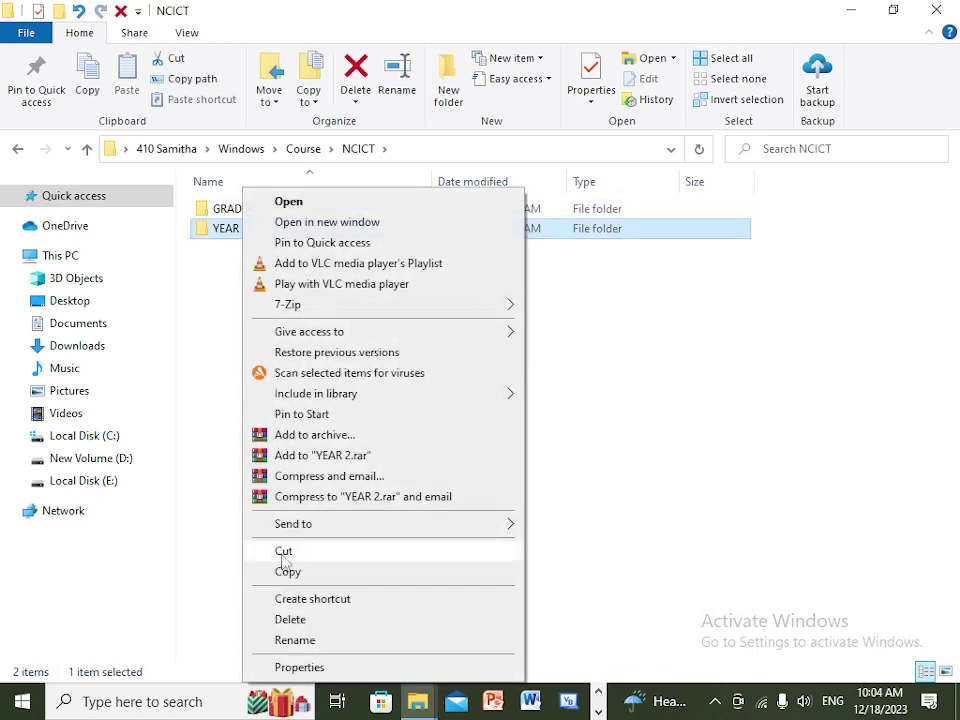
{"action": "left_click", "coordinate": [664, 561]}
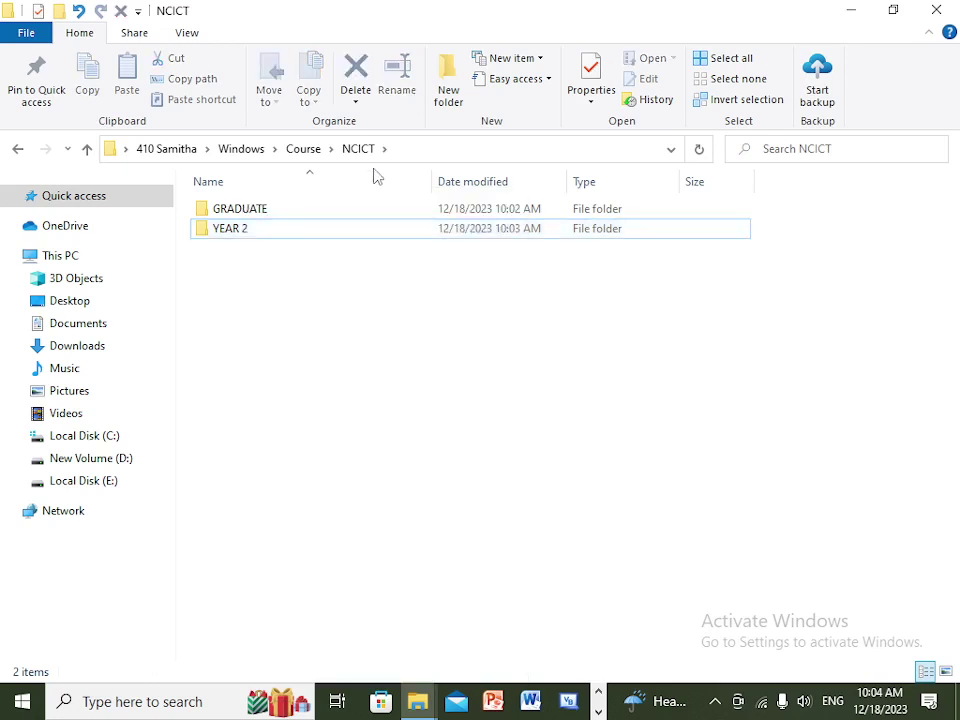
{"action": "left_click", "coordinate": [308, 228]}
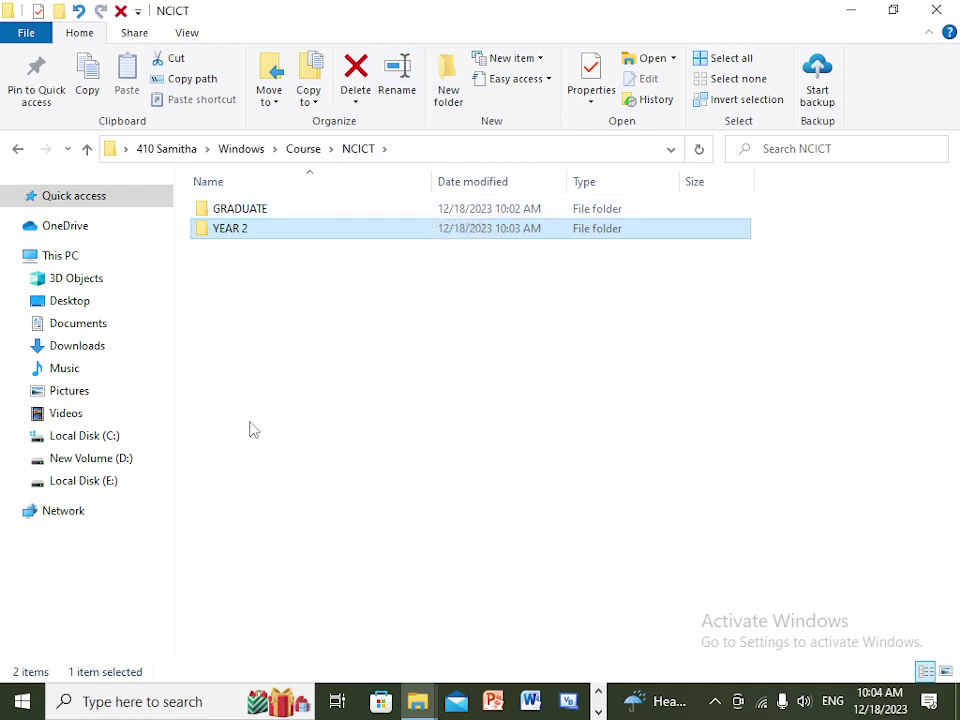
{"action": "key", "text": "F2"}
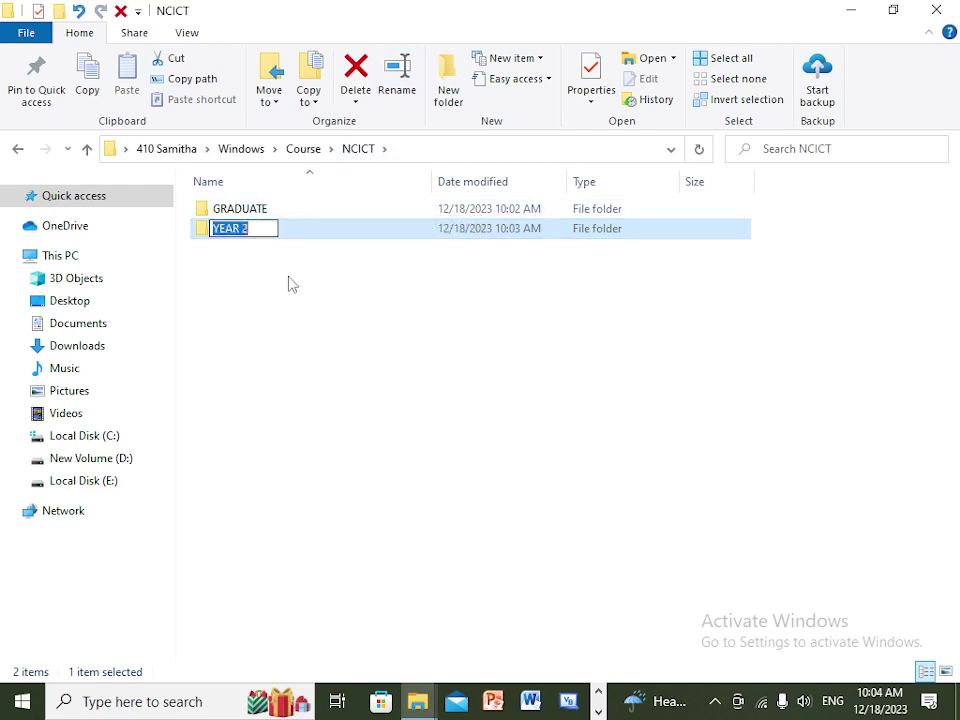
{"action": "key", "text": "Return"}
{"action": "left_click", "coordinate": [289, 283]}
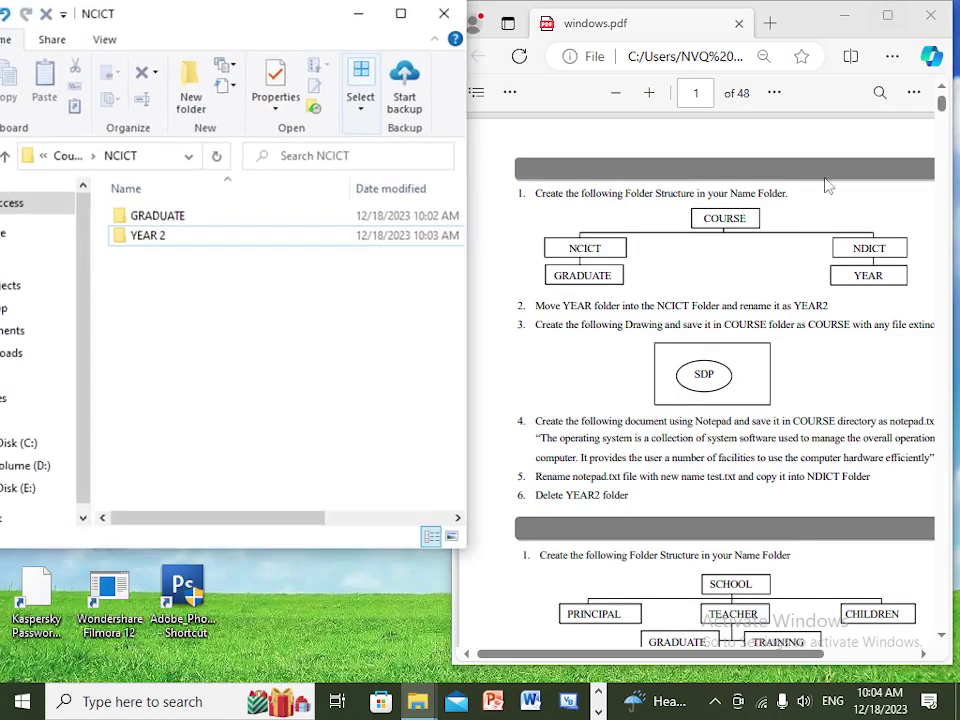
- Restore the NCICT folder window, fit it side by side with the exercise PDF, and minimize the folder window
{"action": "left_click", "coordinate": [891, 9]}
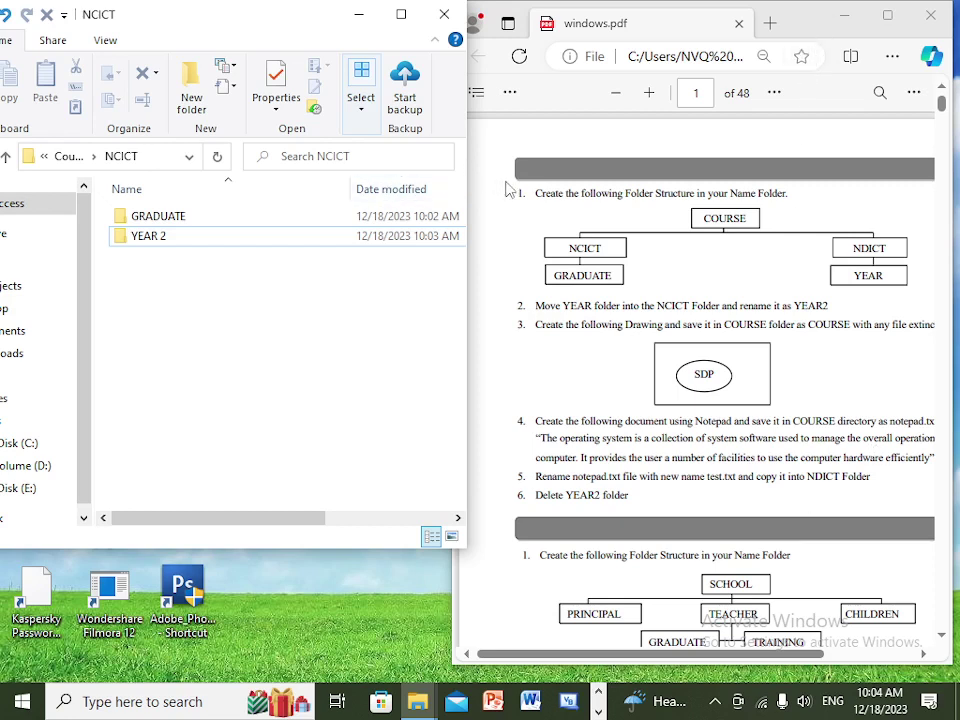
{"action": "left_click_drag", "start_coordinate": [466, 188], "coordinate": [419, 212]}
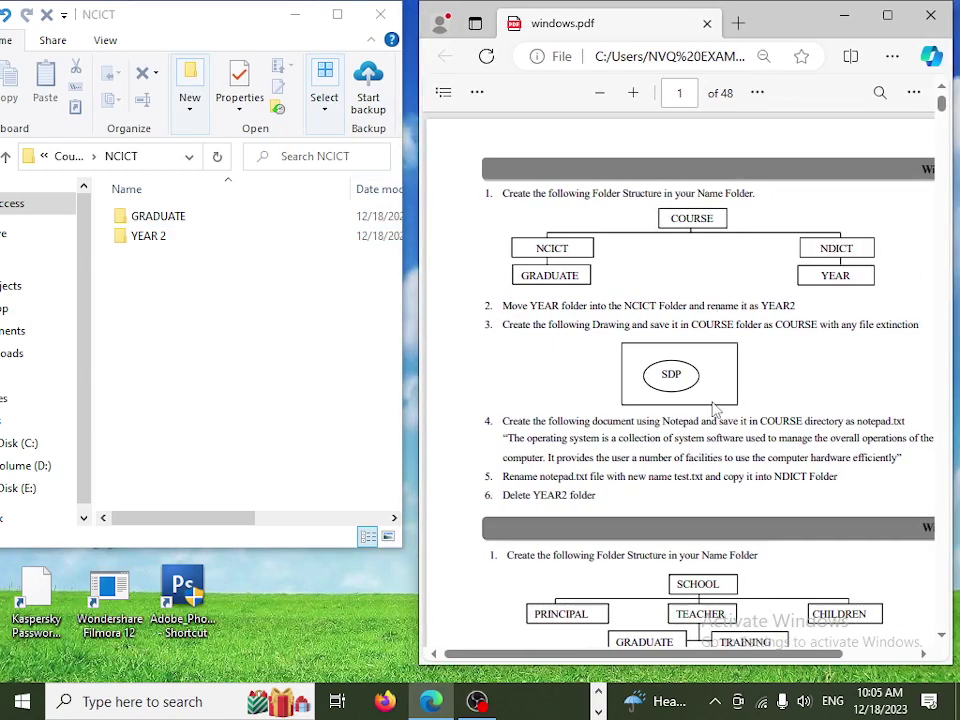
{"action": "left_click", "coordinate": [404, 368]}
{"action": "left_click_drag", "start_coordinate": [404, 368], "coordinate": [425, 370]}
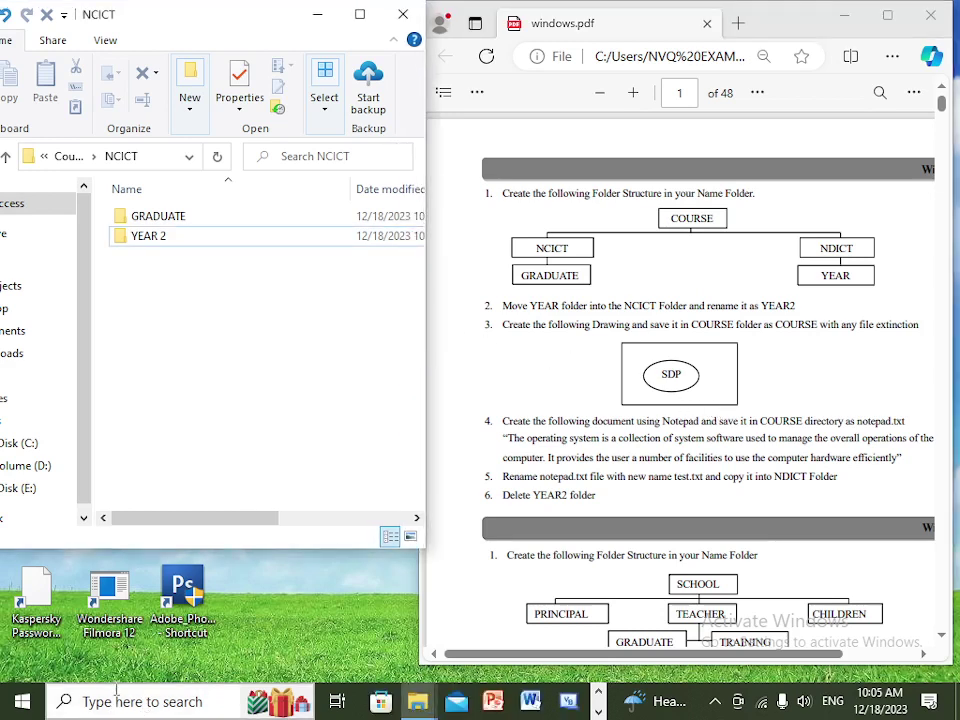
{"action": "left_click", "coordinate": [193, 464]}
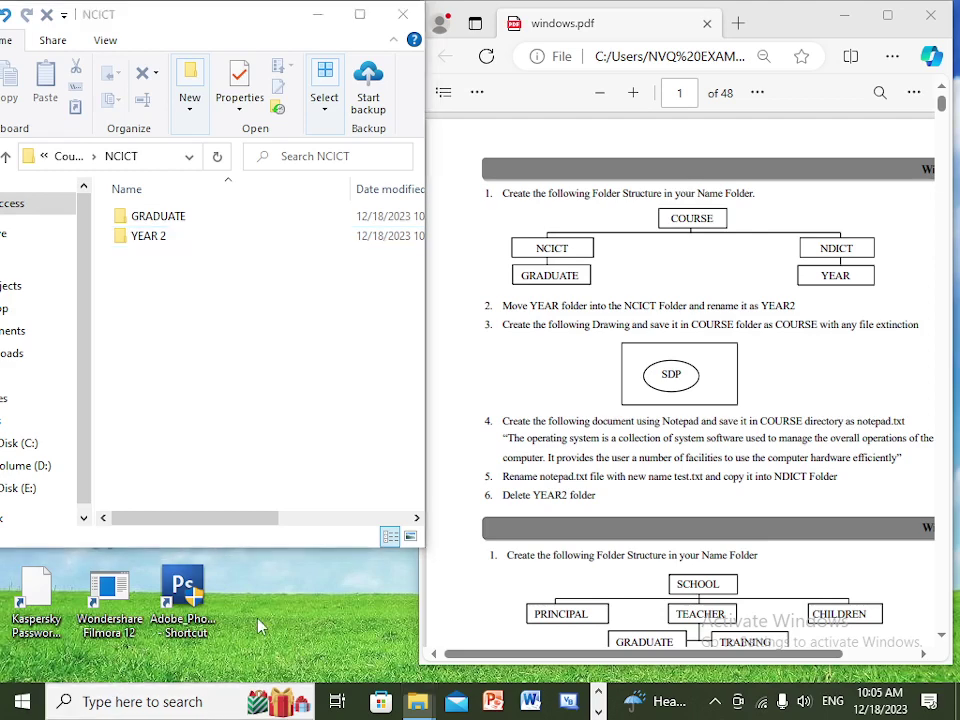
{"action": "left_click", "coordinate": [322, 17]}
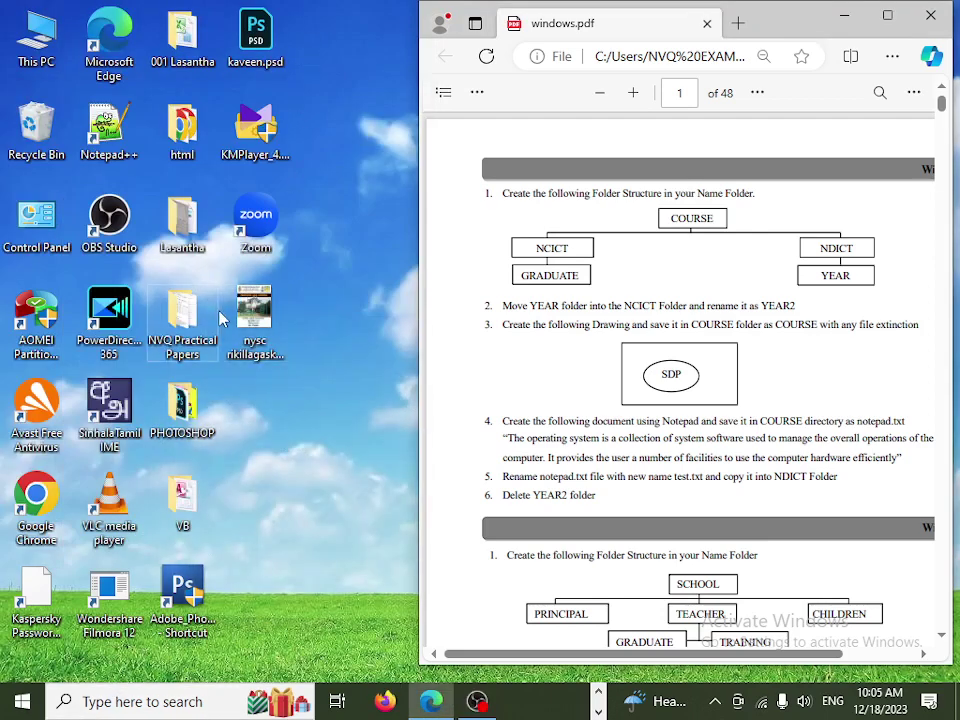
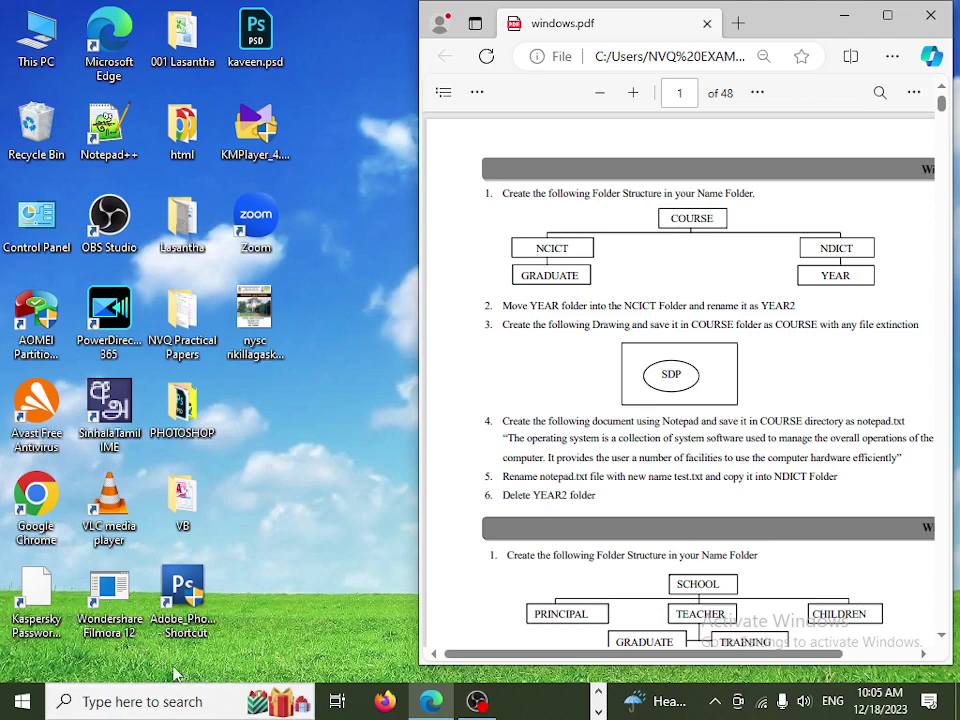
{"action": "left_click", "coordinate": [88, 702]}
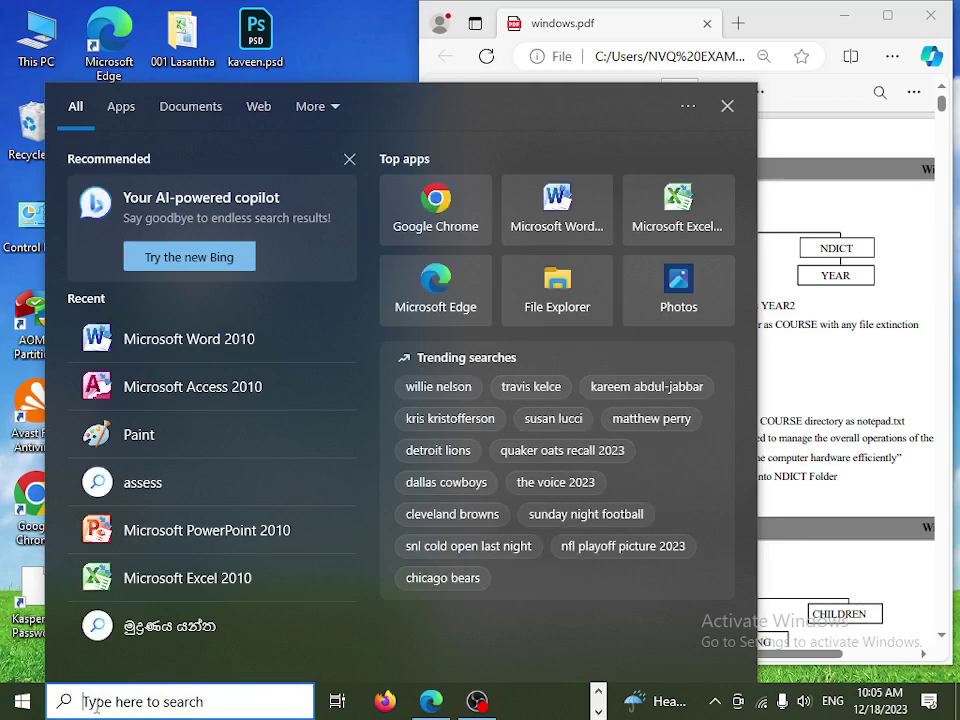
{"action": "type", "text": "PAINT"}
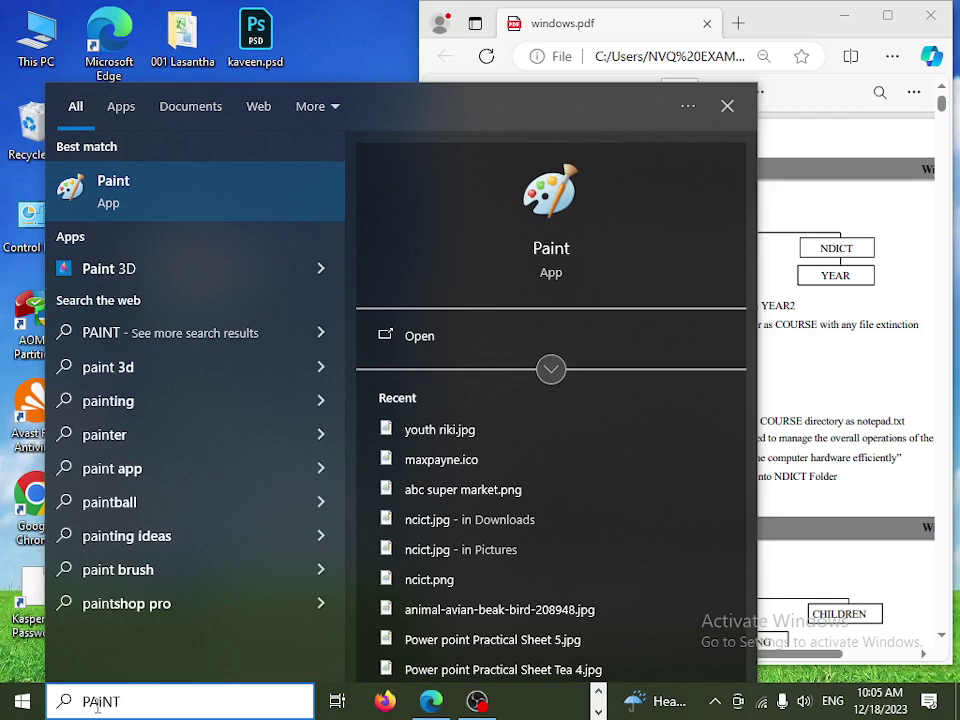
{"action": "key", "text": "BackSpace"}
{"action": "key", "text": "BackSpace"}
{"action": "key", "text": "BackSpace"}
{"action": "key", "text": "BackSpace"}
{"action": "key", "text": "BackSpace"}
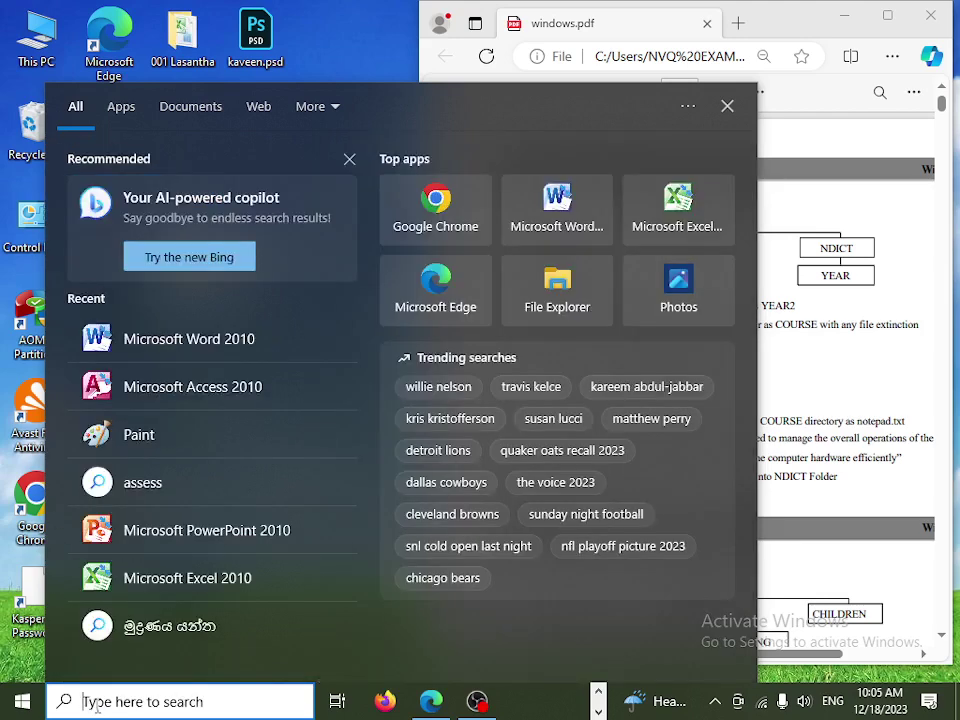
{"action": "type", "text": "MSPAI"}
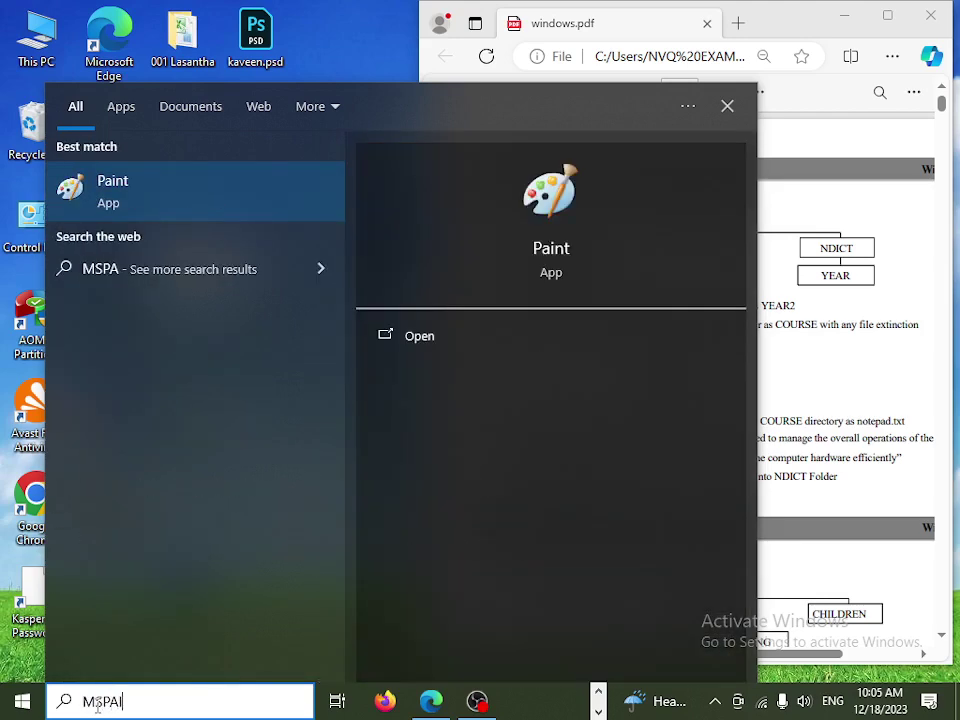
{"action": "type", "text": "NT"}
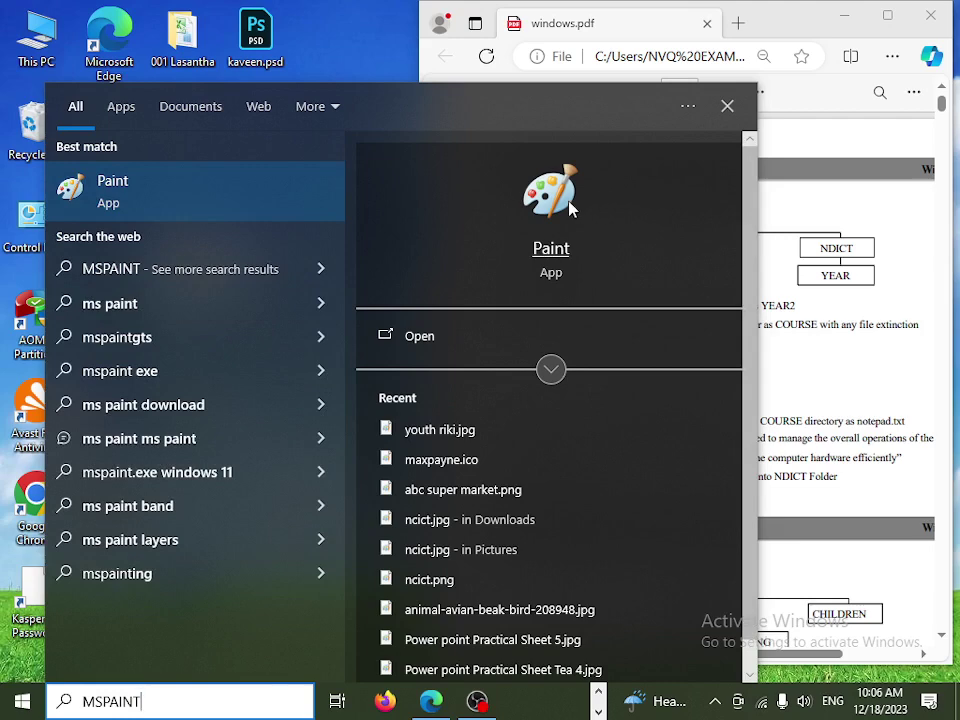
{"action": "left_click", "coordinate": [348, 63]}
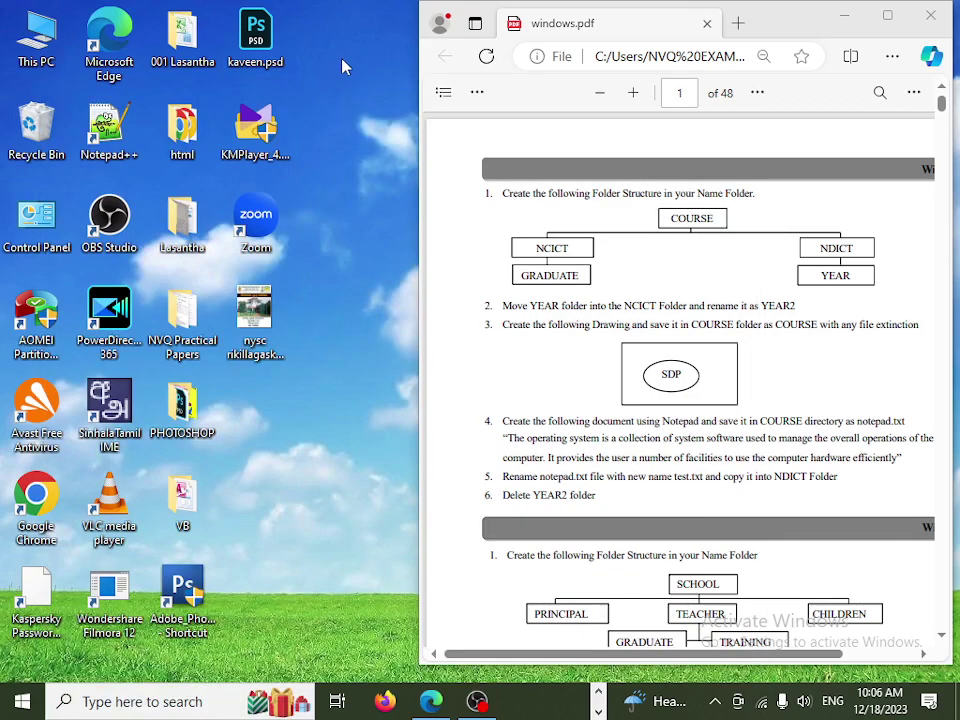
{"action": "key", "text": "super+s"}
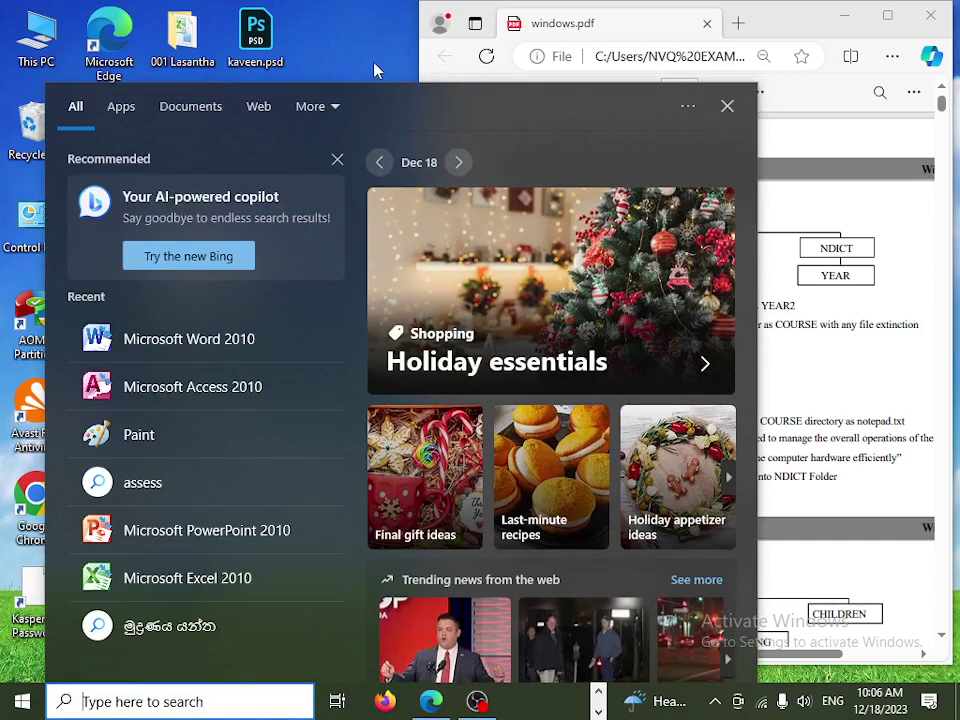
{"action": "left_click", "coordinate": [375, 70]}
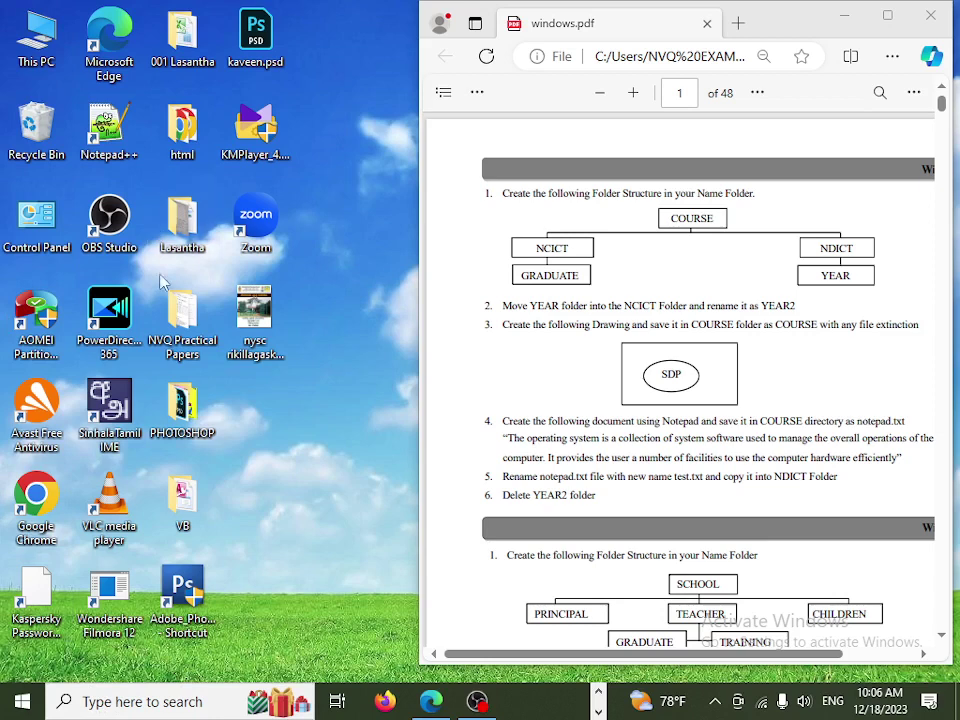
- Search Windows for MSPAINT and open the Paint app
{"action": "left_click", "coordinate": [157, 700]}
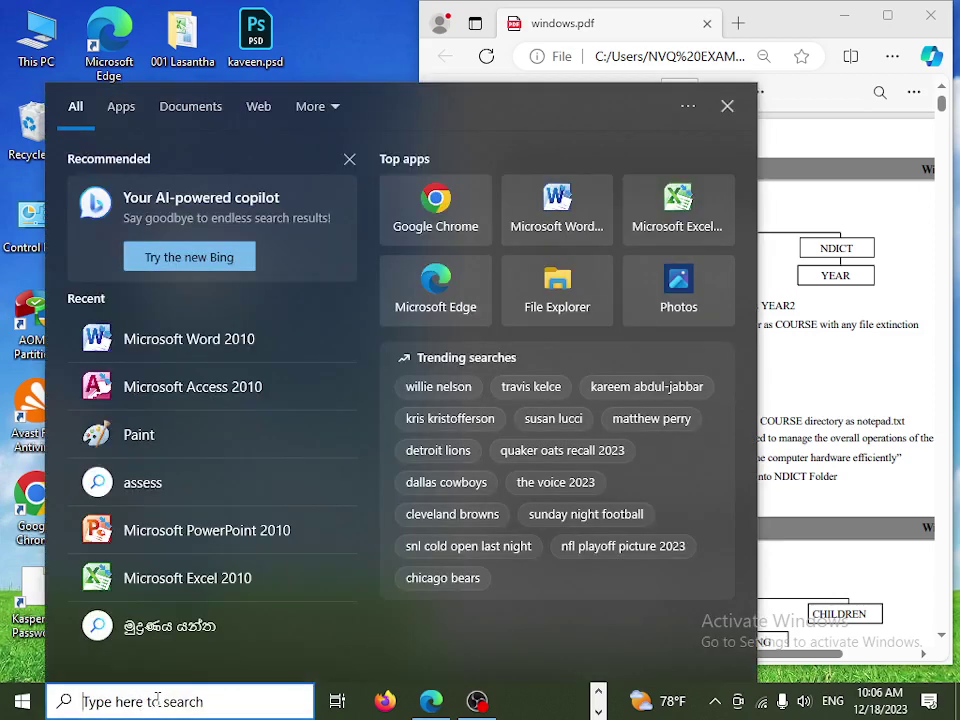
{"action": "type", "text": "MSP"}
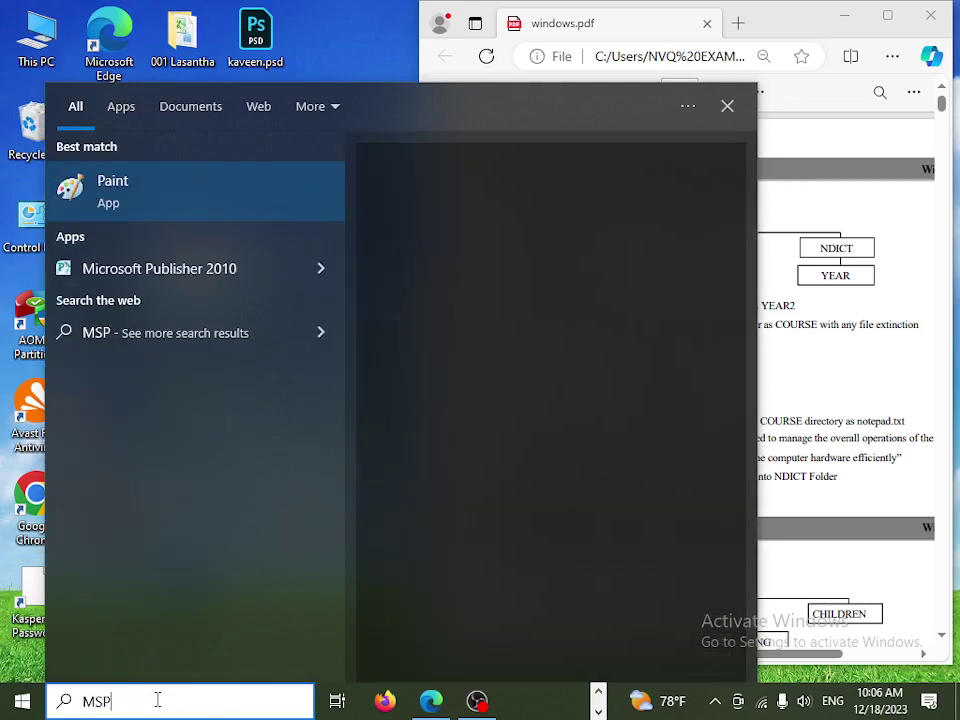
{"action": "type", "text": "AINT"}
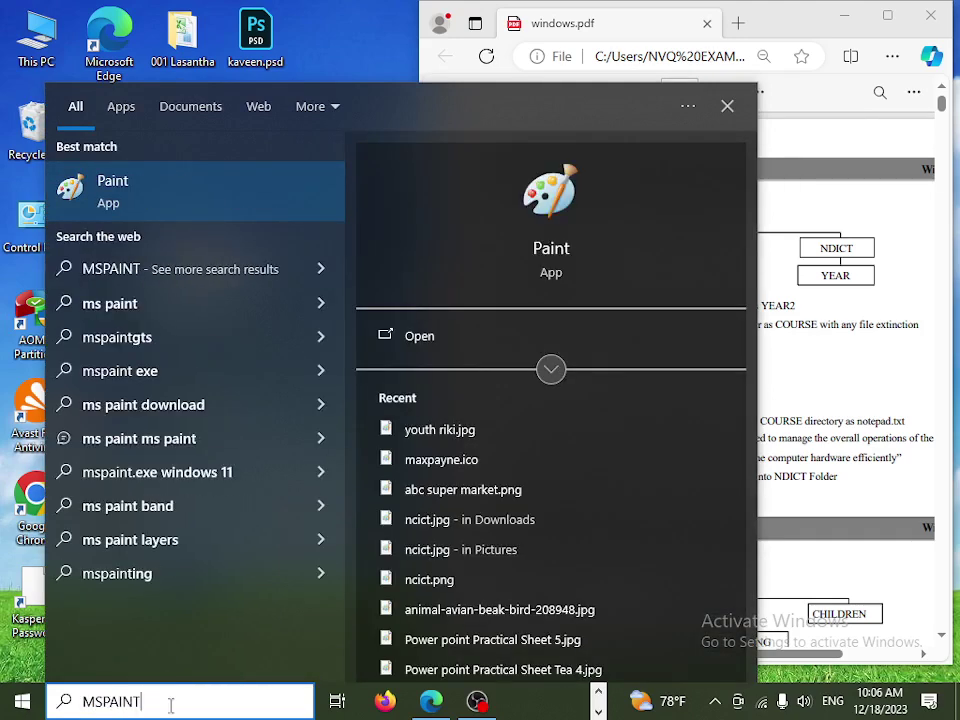
{"action": "left_click", "coordinate": [558, 255]}
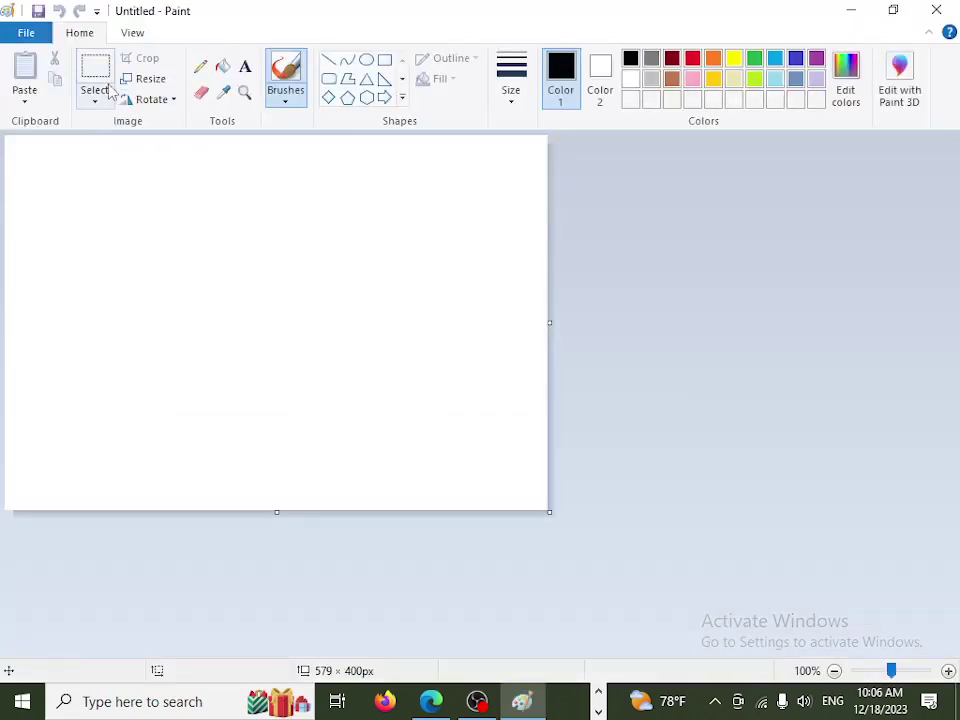
- Draw a large black-outlined rectangle on the canvas and an ellipse of about 255 × 136 px centred inside it
{"action": "left_click", "coordinate": [384, 59]}
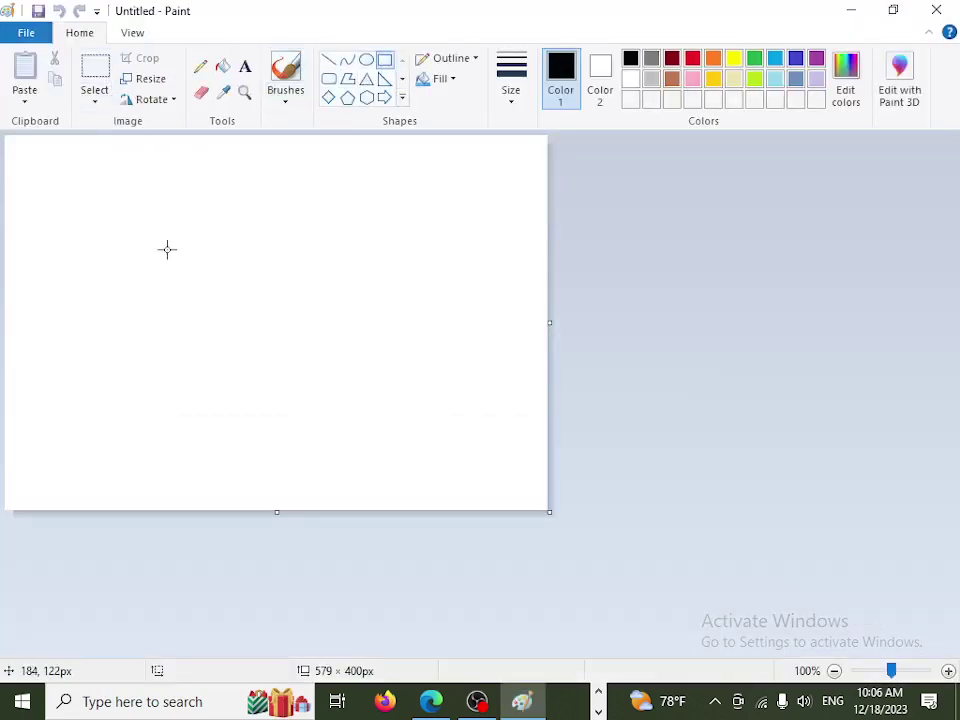
{"action": "left_click_drag", "start_coordinate": [80, 207], "coordinate": [445, 413]}
{"action": "left_click", "coordinate": [366, 59]}
{"action": "mouse_move", "coordinate": [141, 252]}
{"action": "left_mouse_down"}
{"action": "mouse_move", "coordinate": [254, 272]}
{"action": "mouse_move", "coordinate": [381, 379]}
{"action": "left_mouse_up"}
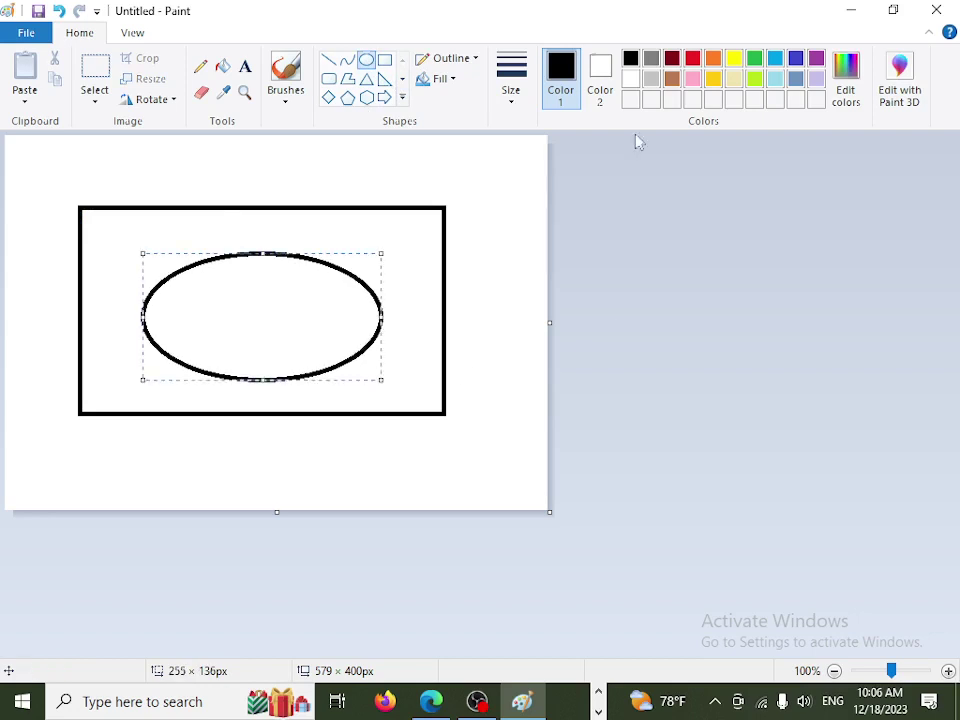
- Add the text SDP at size 20 inside the ellipse, narrow its text box and centre it in the ellipse
{"action": "left_click", "coordinate": [246, 68]}
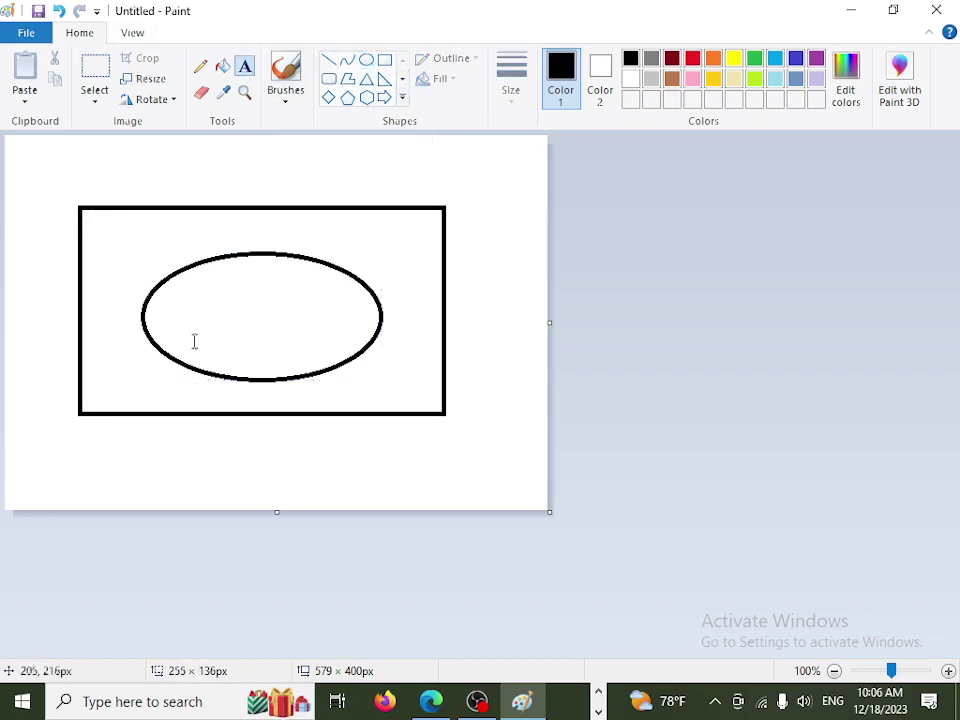
{"action": "left_click", "coordinate": [202, 310]}
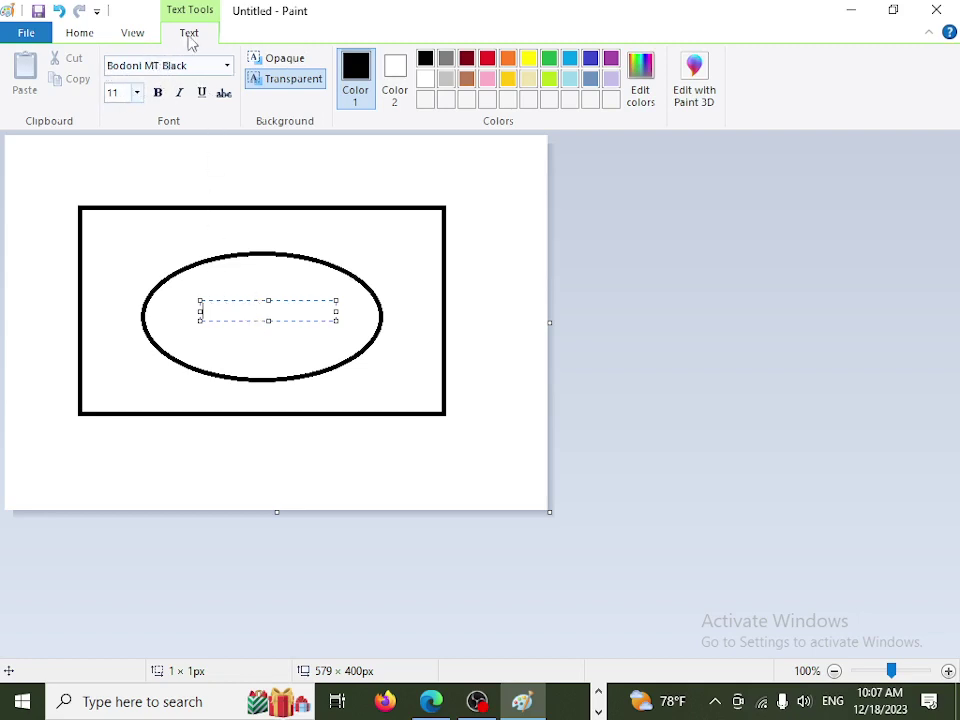
{"action": "left_click", "coordinate": [136, 92]}
{"action": "type", "text": "5"}
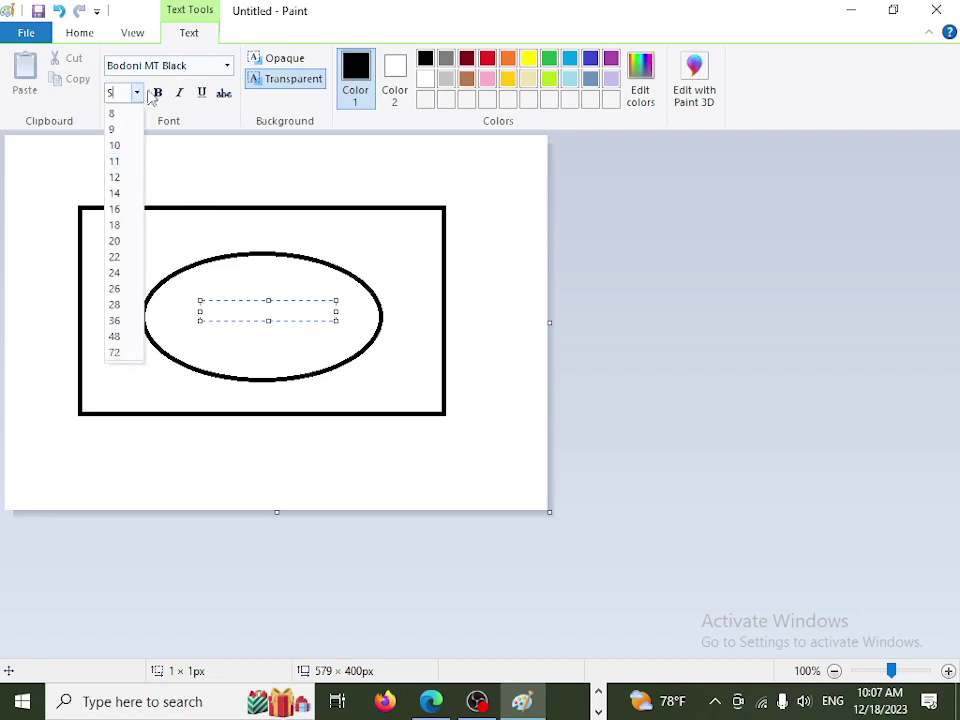
{"action": "left_click", "coordinate": [116, 241]}
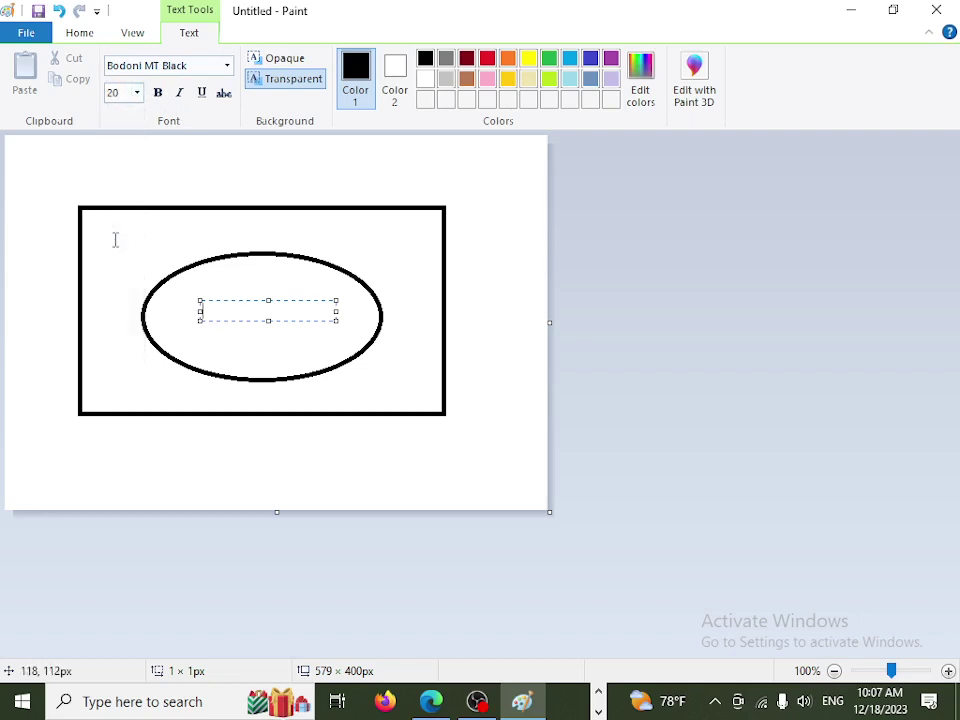
{"action": "type", "text": "SD"}
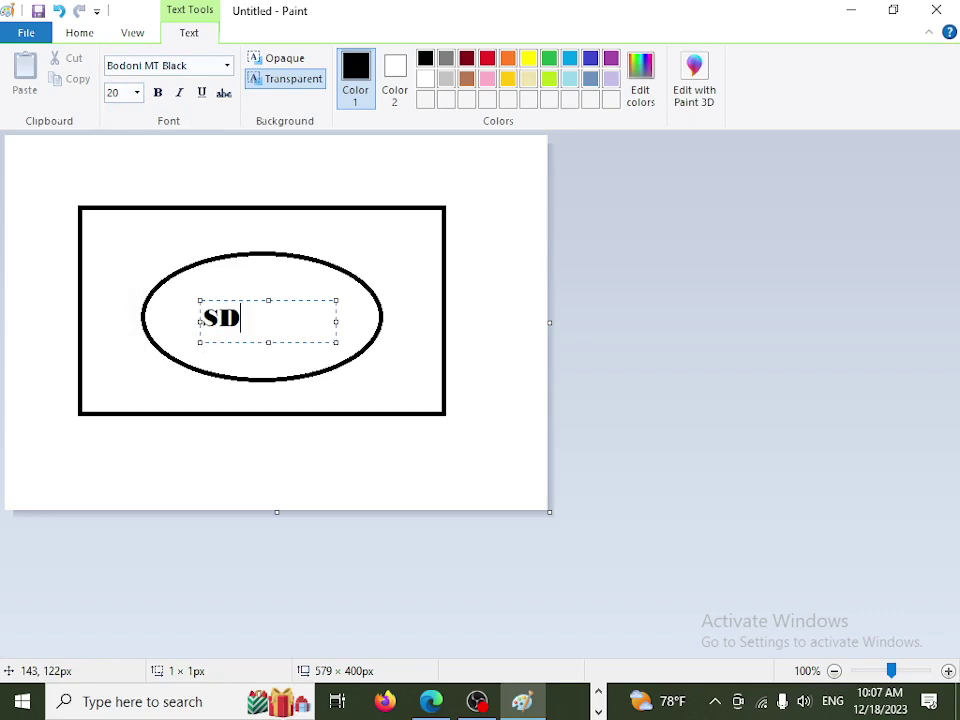
{"action": "type", "text": "P"}
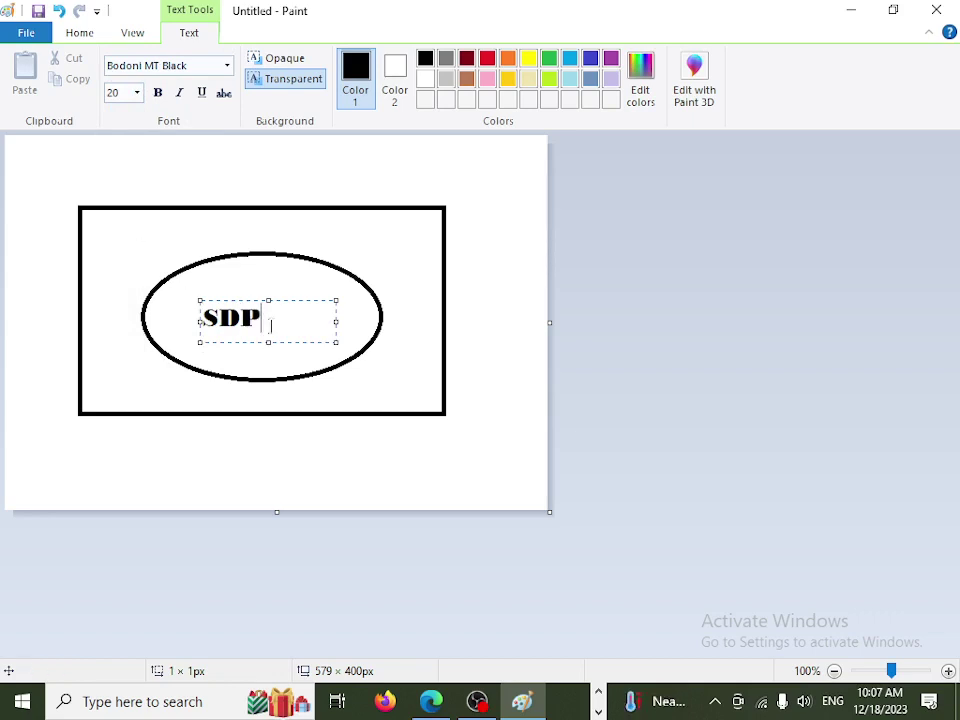
{"action": "left_click_drag", "start_coordinate": [336, 322], "coordinate": [266, 326]}
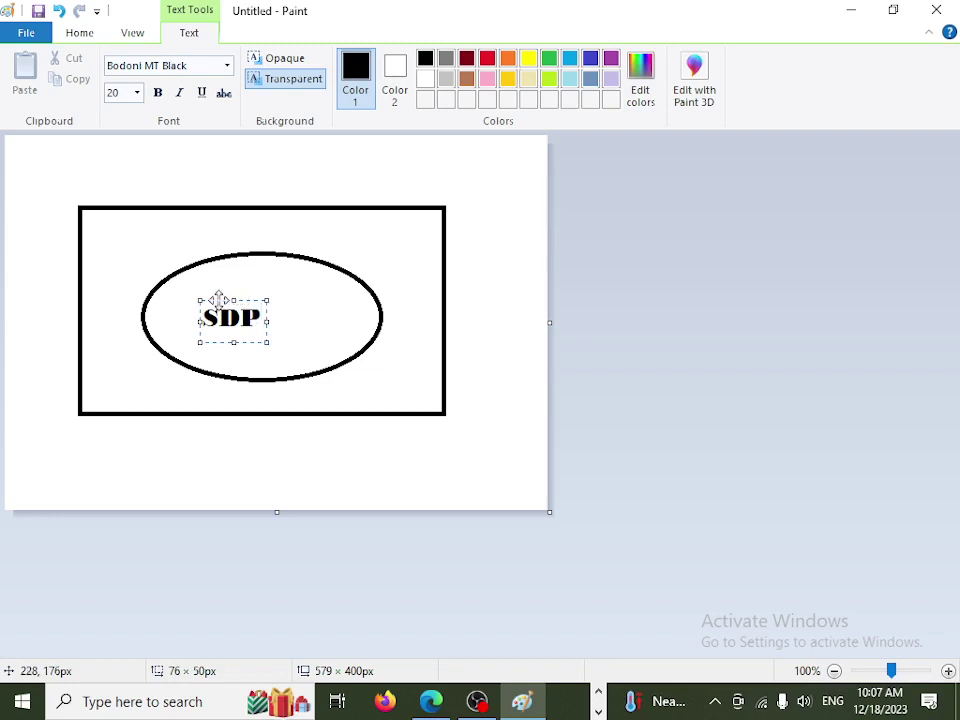
{"action": "left_click_drag", "start_coordinate": [218, 299], "coordinate": [247, 296]}
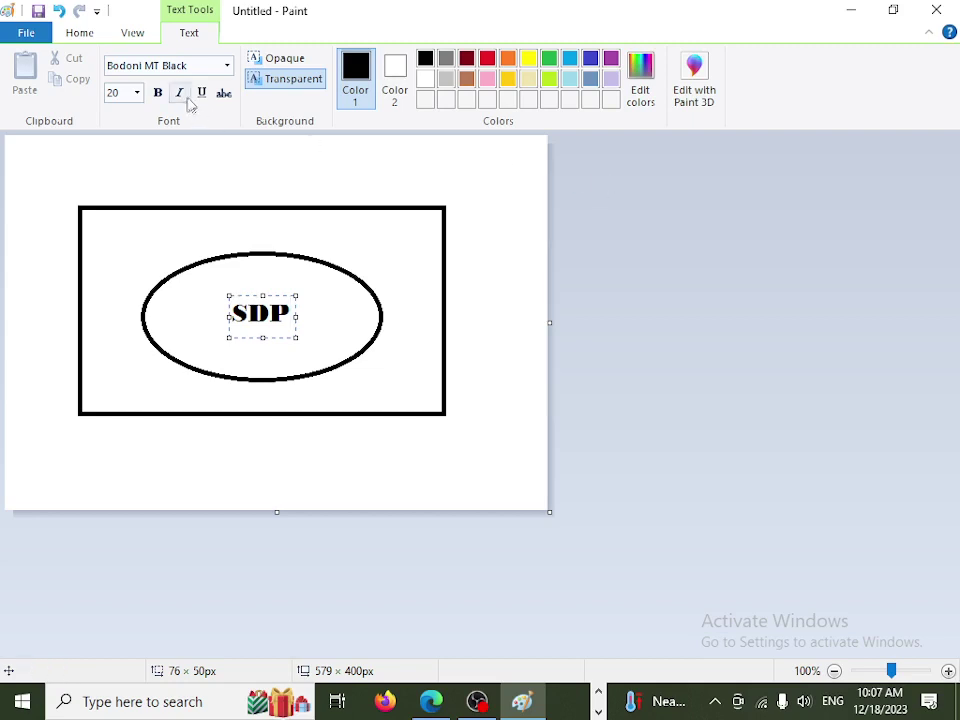
- Fill the area around the ellipse with black, recolour it orange, and fill the ellipse with light blue
{"action": "left_click", "coordinate": [79, 33]}
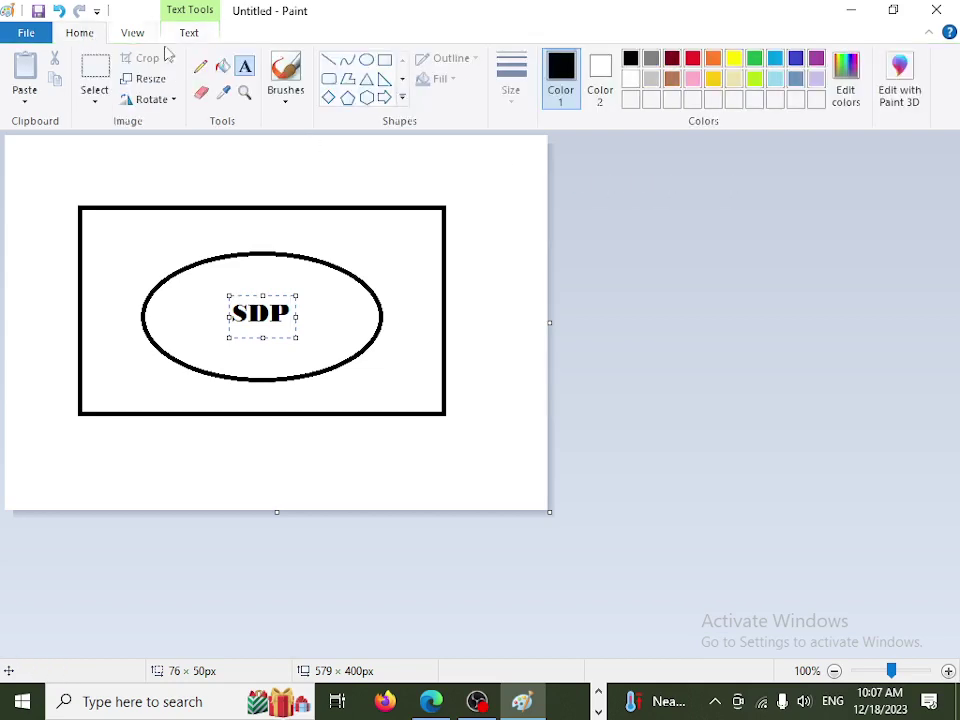
{"action": "left_click", "coordinate": [222, 66]}
{"action": "left_click", "coordinate": [393, 256]}
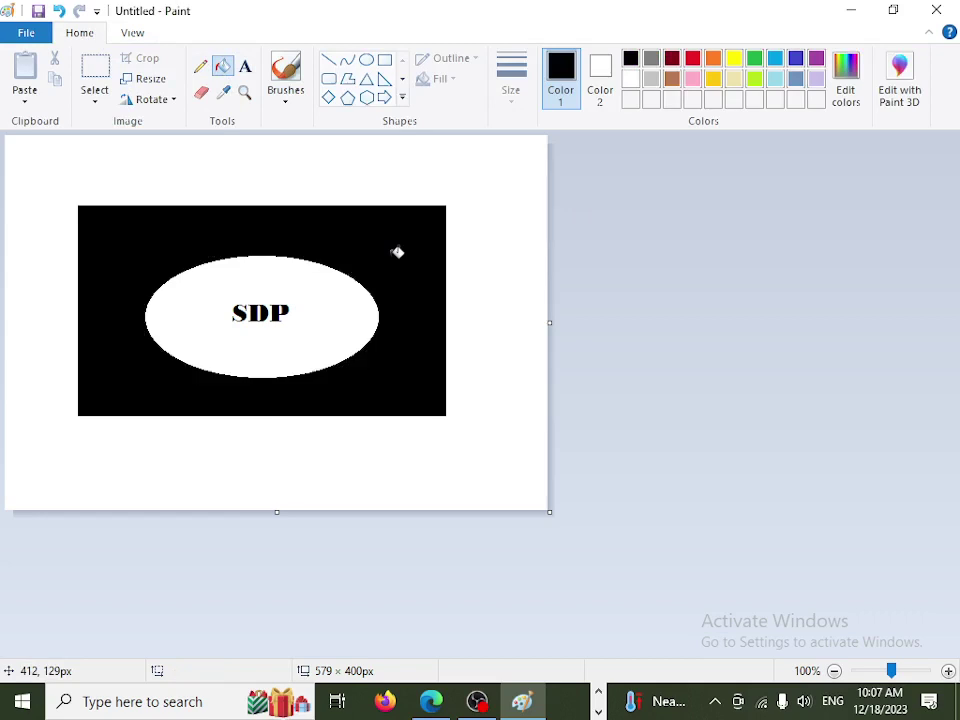
{"action": "left_click", "coordinate": [713, 58]}
{"action": "left_click", "coordinate": [424, 253]}
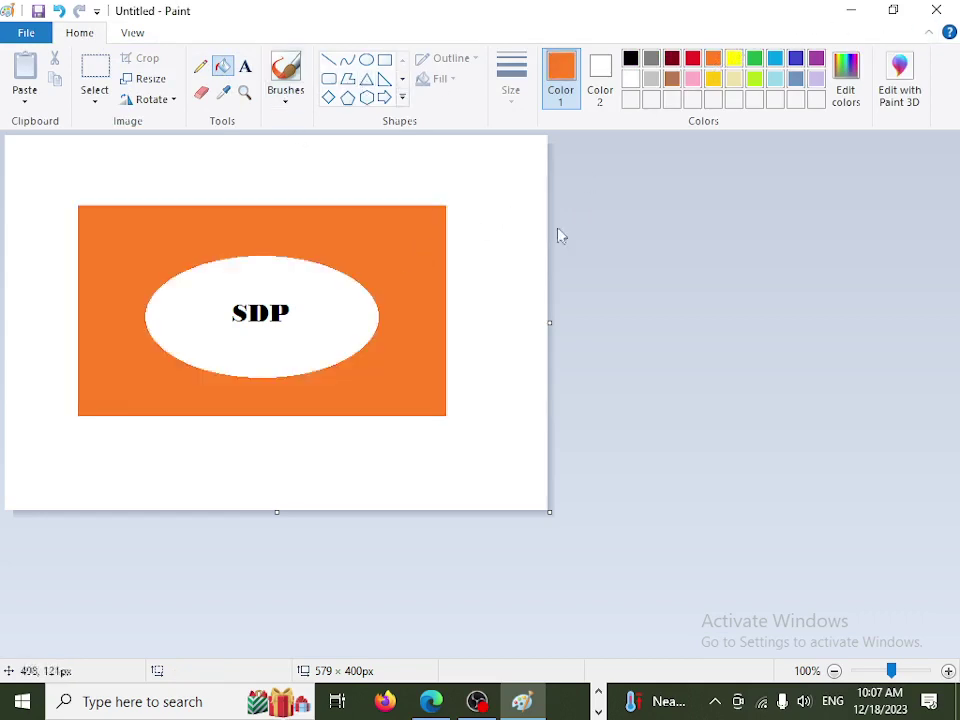
{"action": "left_click", "coordinate": [776, 80]}
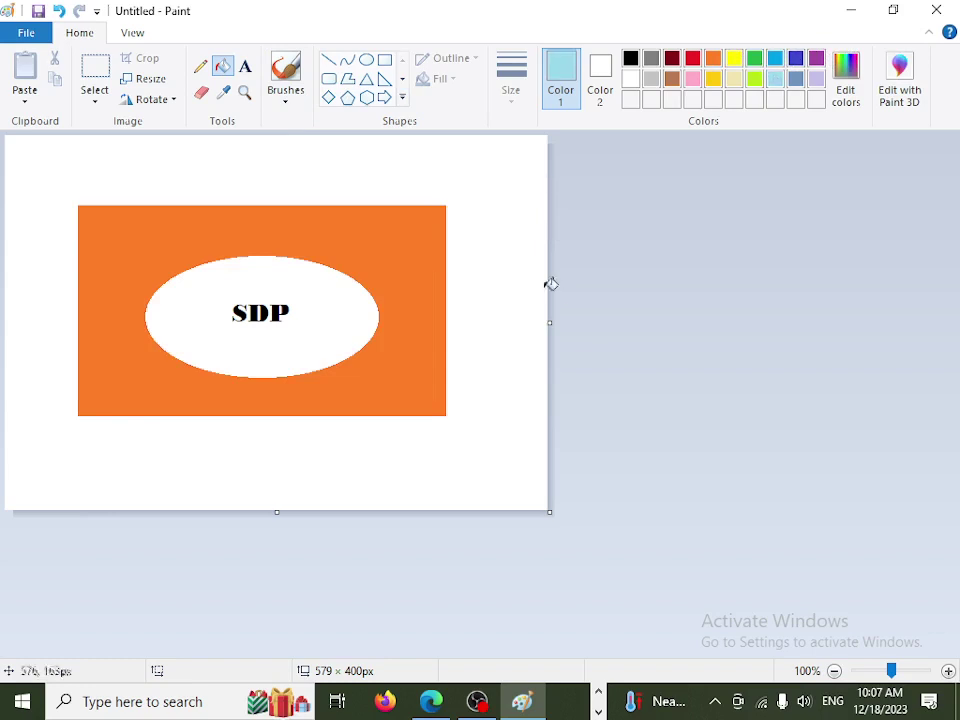
{"action": "left_click", "coordinate": [336, 313]}
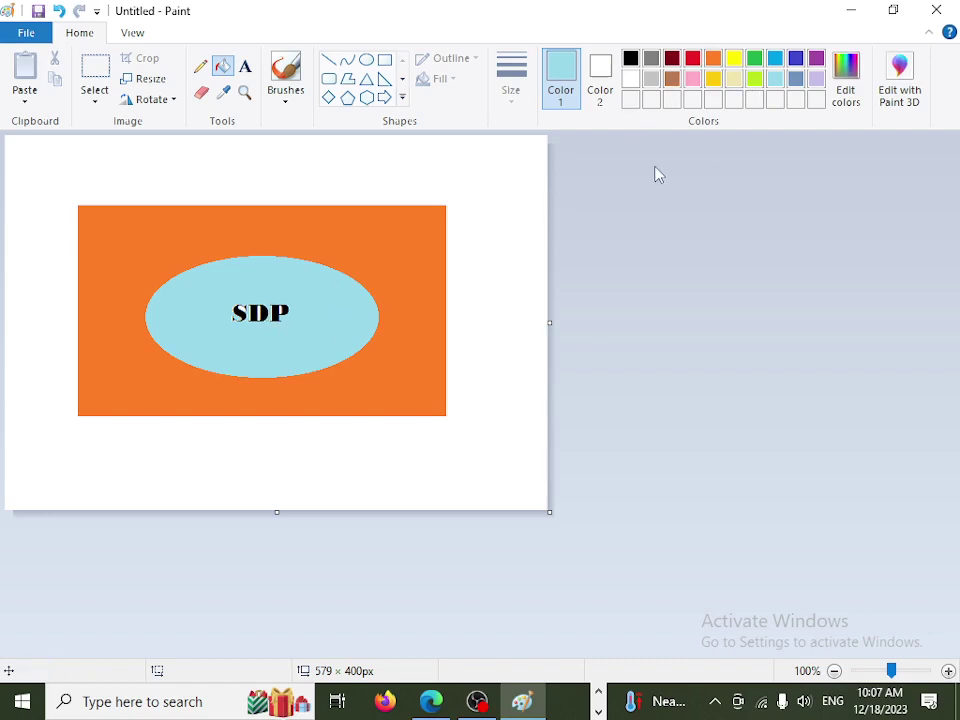
- Start saving the drawing as a new file and browse to Windows > Course inside the student's name folder on the Desktop
{"action": "left_click", "coordinate": [35, 38]}
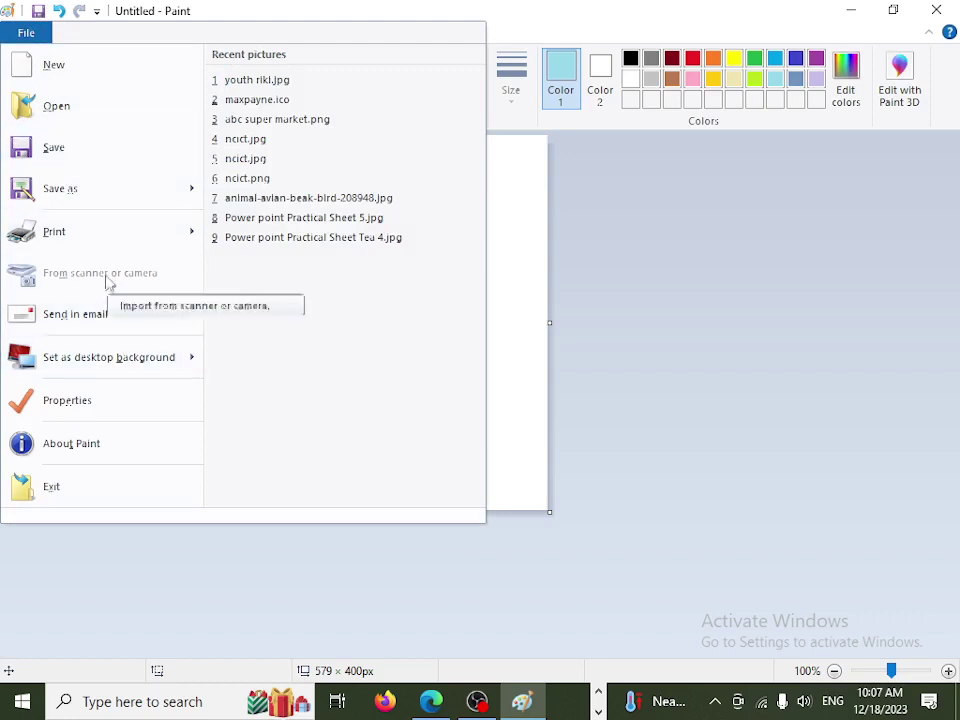
{"action": "left_click", "coordinate": [78, 196]}
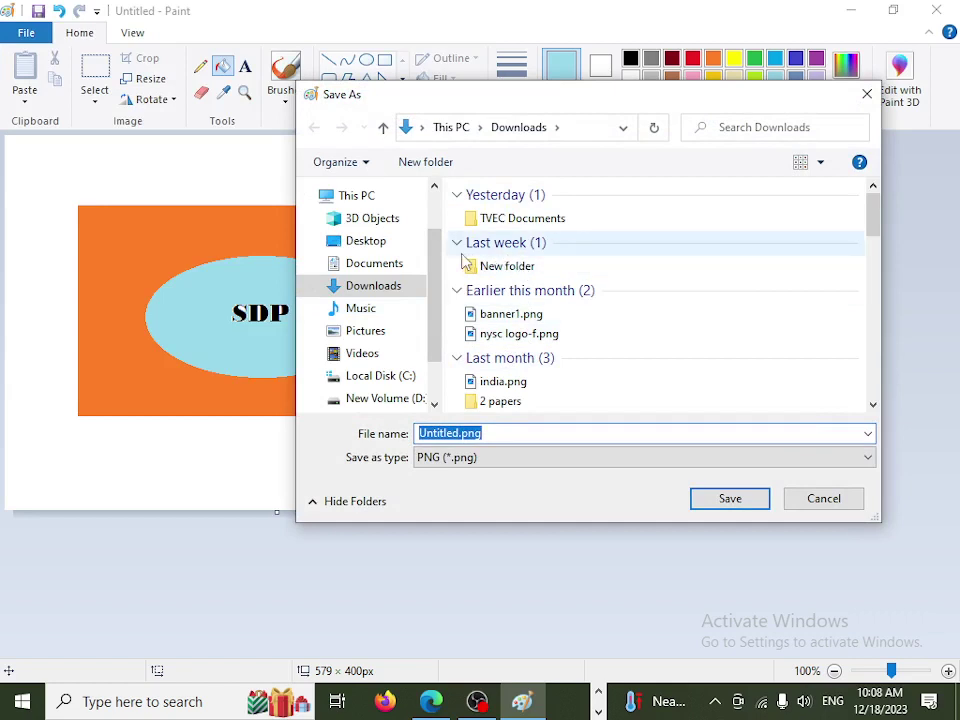
{"action": "left_click", "coordinate": [375, 247]}
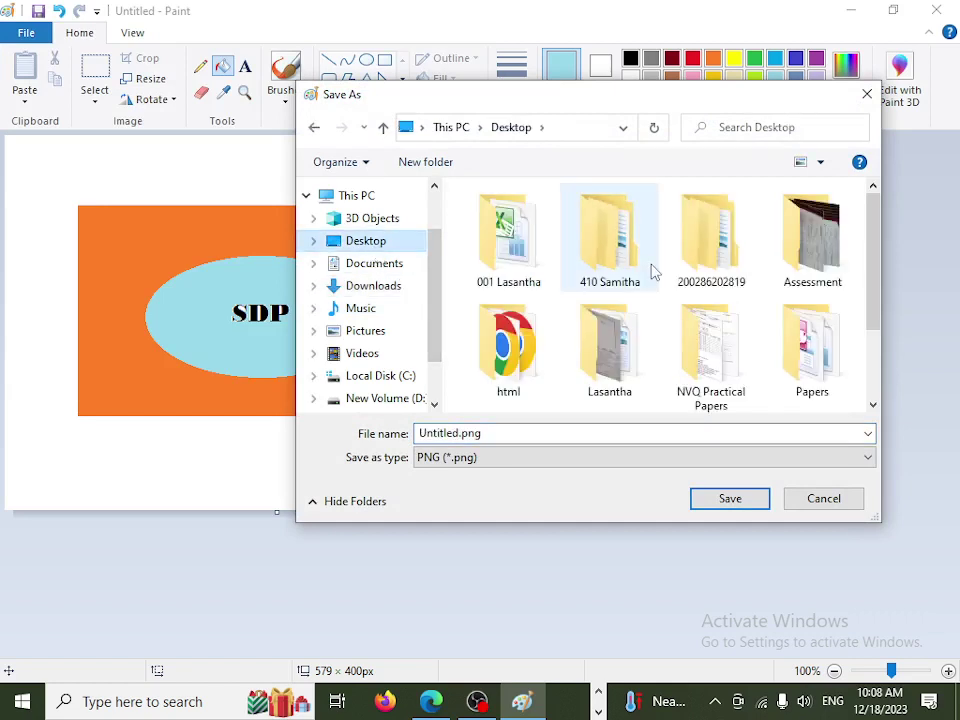
{"action": "double_click", "coordinate": [606, 245]}
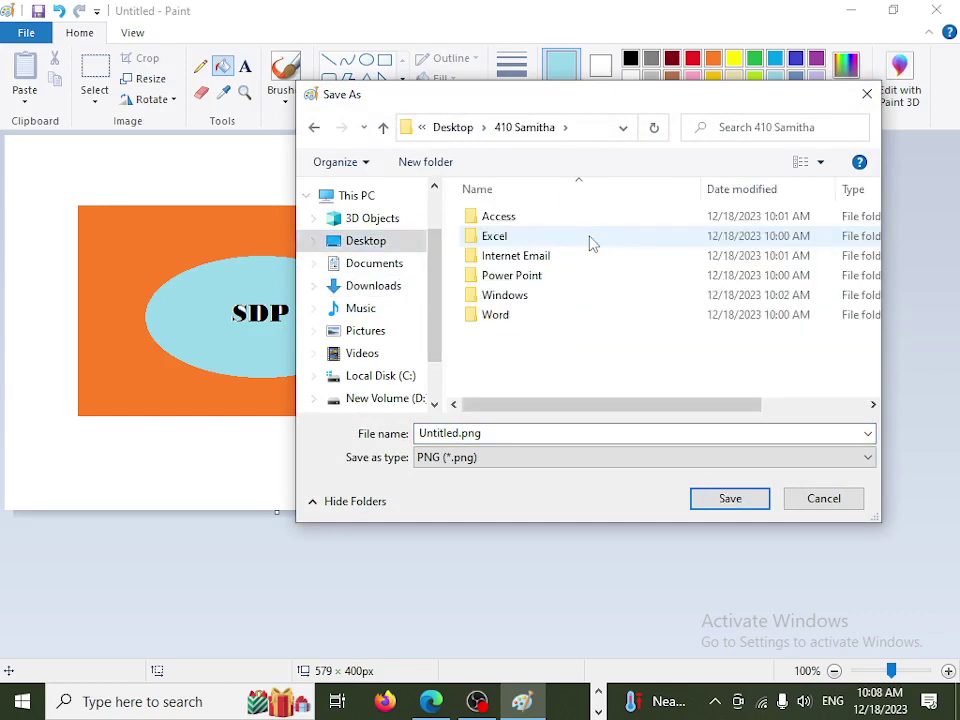
{"action": "double_click", "coordinate": [513, 297]}
{"action": "left_click", "coordinate": [510, 228]}
{"action": "double_click", "coordinate": [510, 228]}
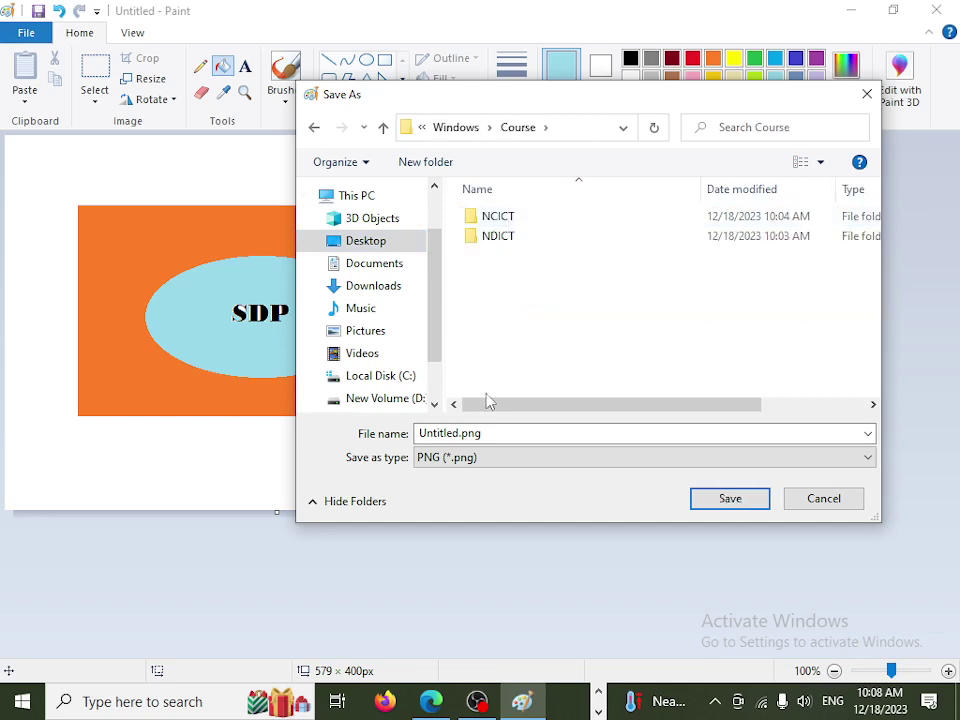
- Name the new drawing file SDP
{"action": "double_click", "coordinate": [461, 432]}
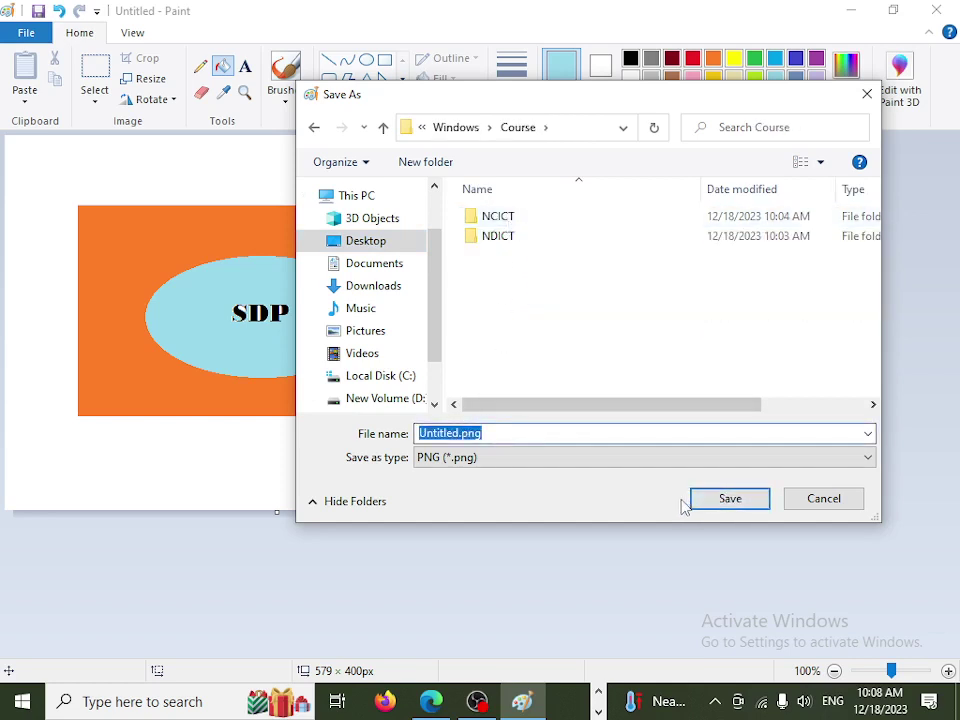
{"action": "left_click", "coordinate": [867, 460]}
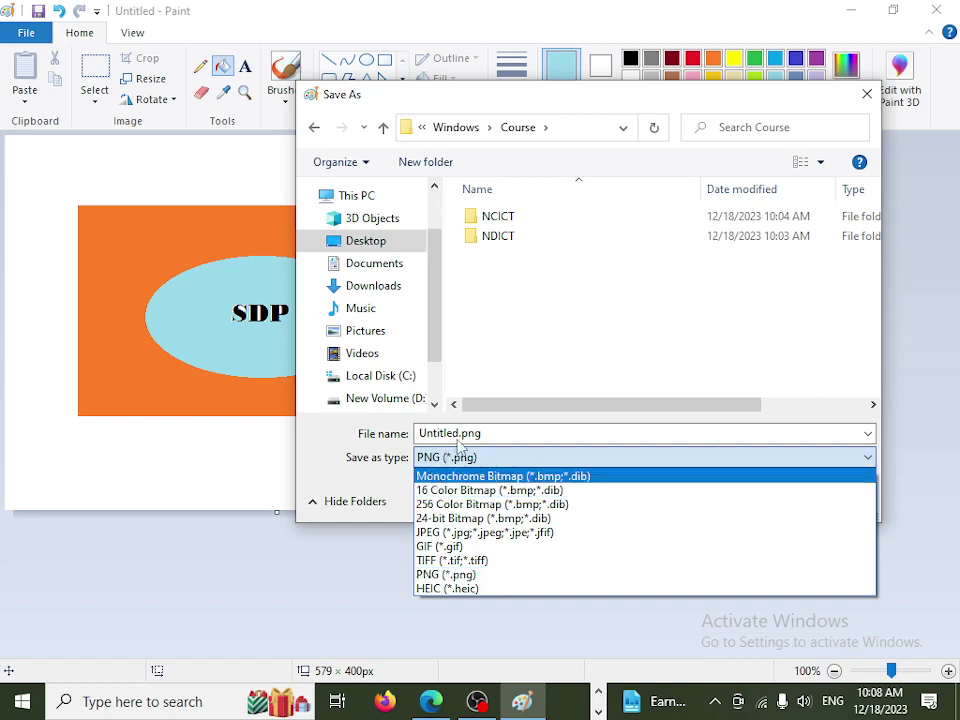
{"action": "left_click", "coordinate": [456, 456]}
{"action": "double_click", "coordinate": [458, 435]}
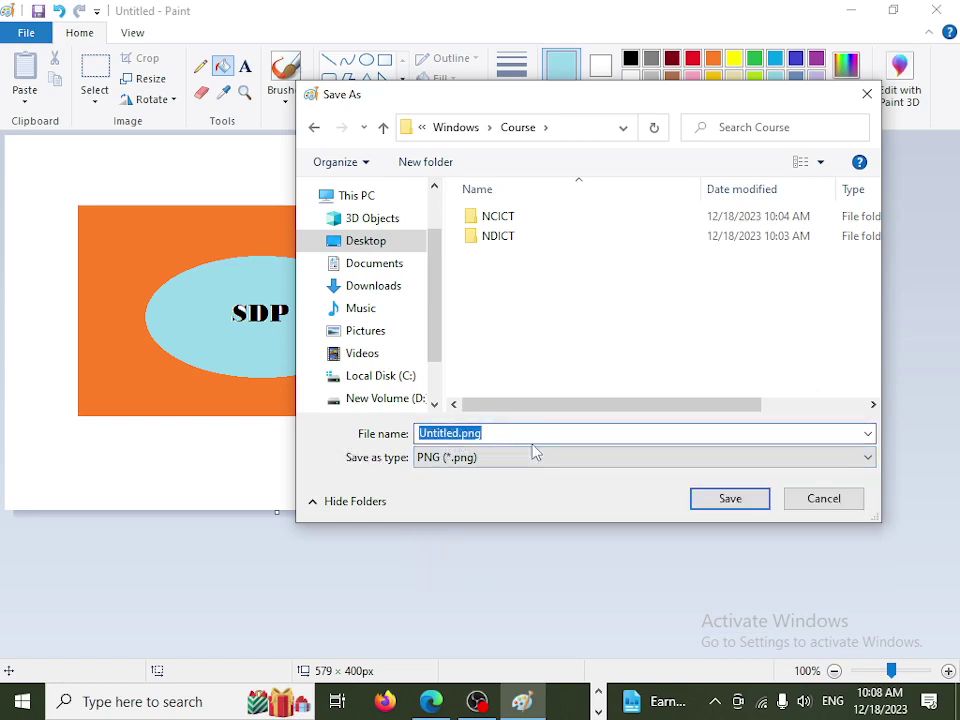
{"action": "type", "text": "SDP"}
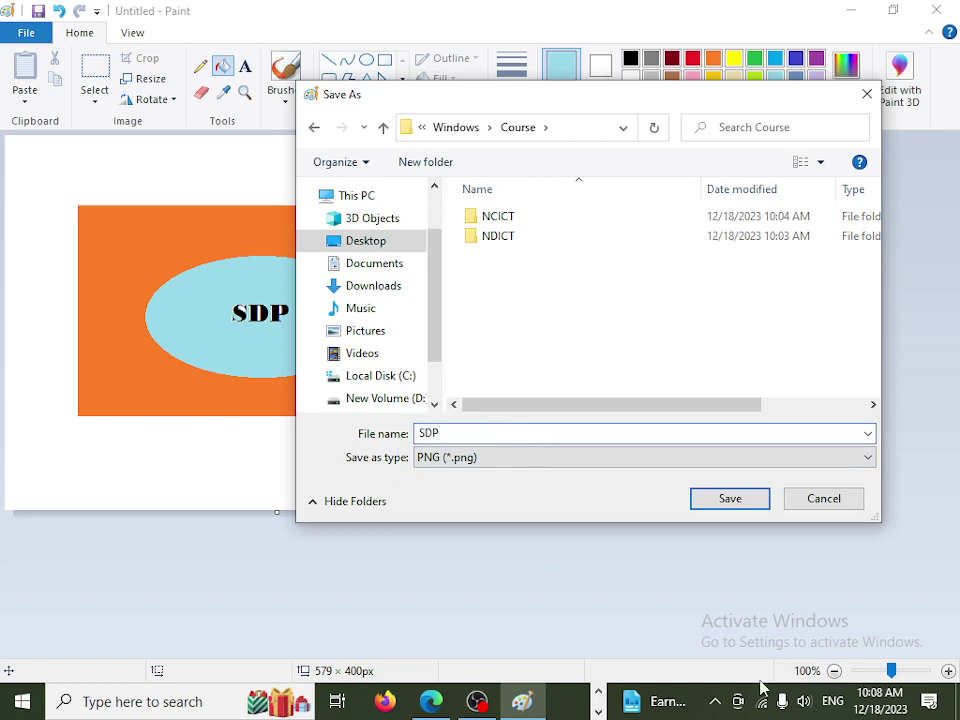
- Set the file type to JPEG, save the drawing in the Course folder and close Paint
{"action": "left_click", "coordinate": [841, 464]}
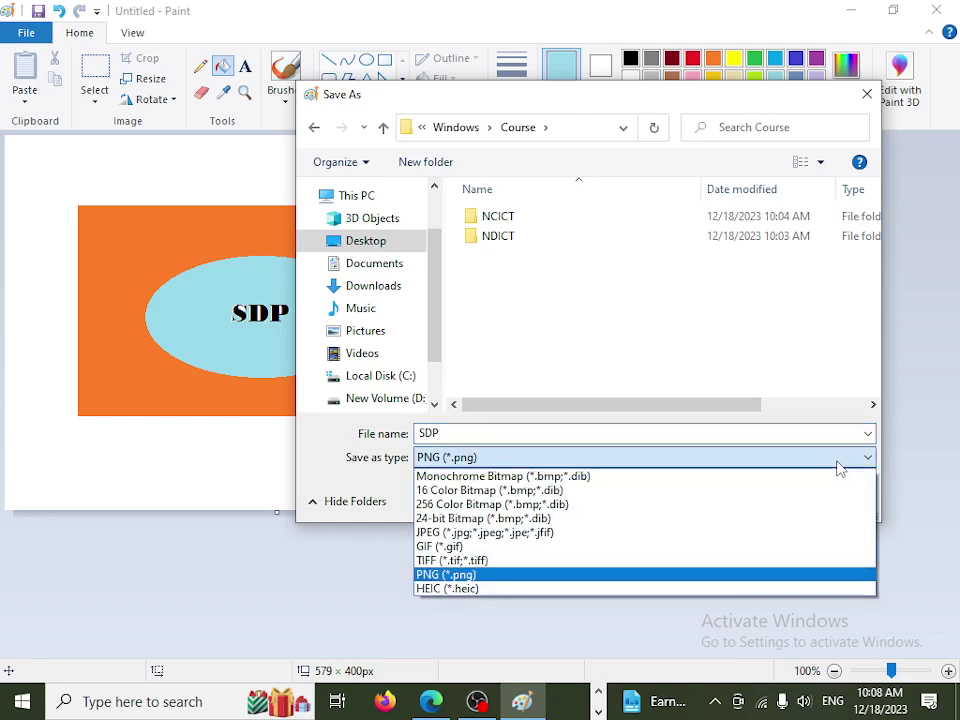
{"action": "left_click", "coordinate": [572, 532]}
{"action": "left_click", "coordinate": [664, 455]}
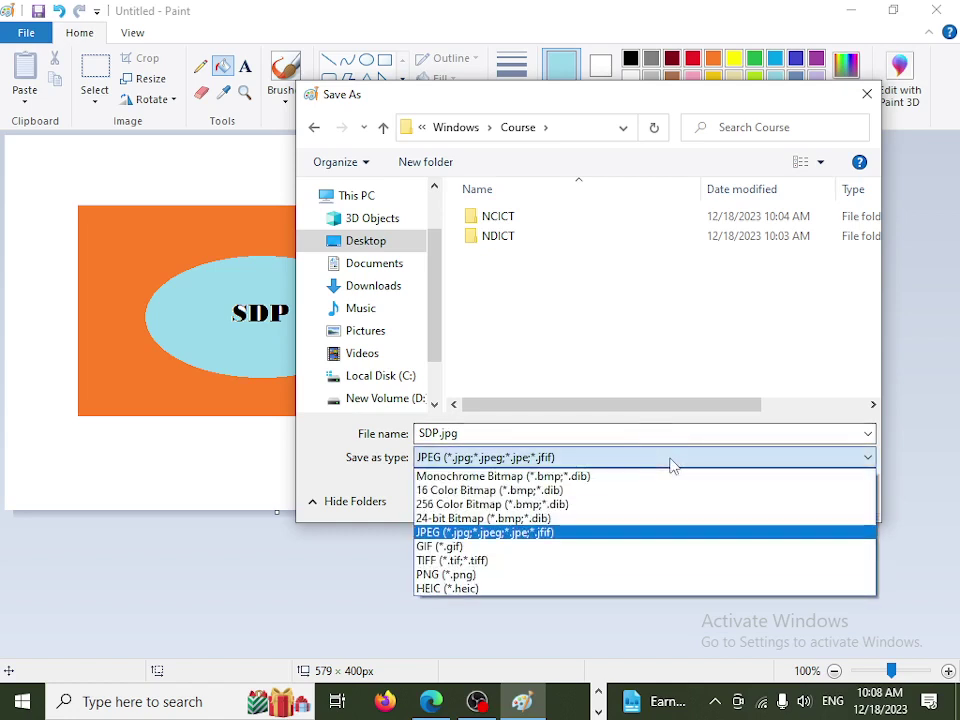
{"action": "left_click", "coordinate": [508, 575]}
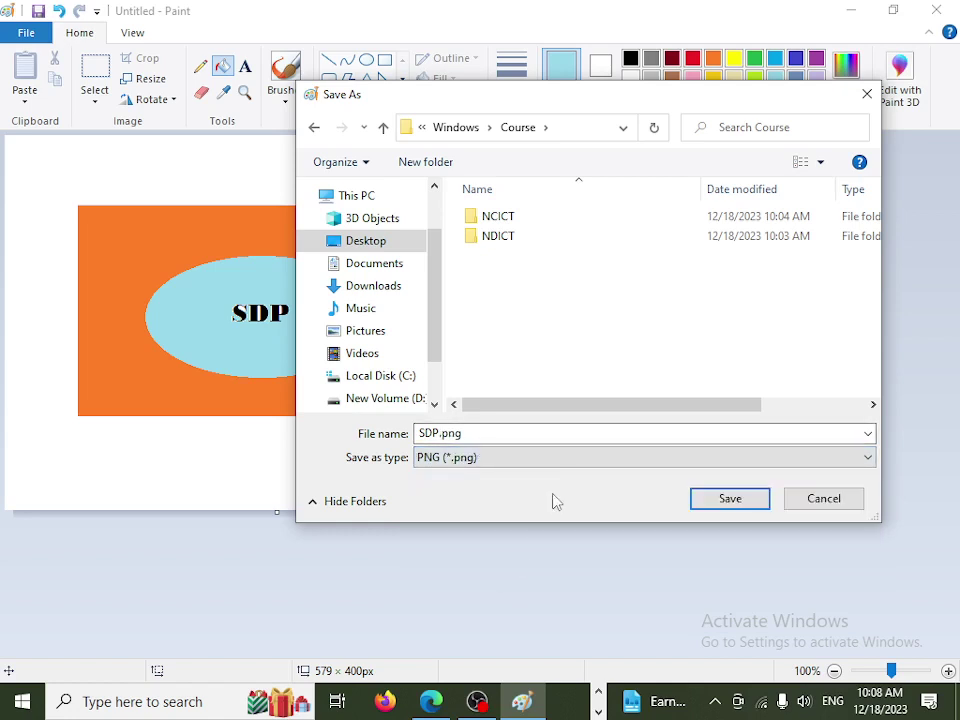
{"action": "left_click", "coordinate": [554, 457]}
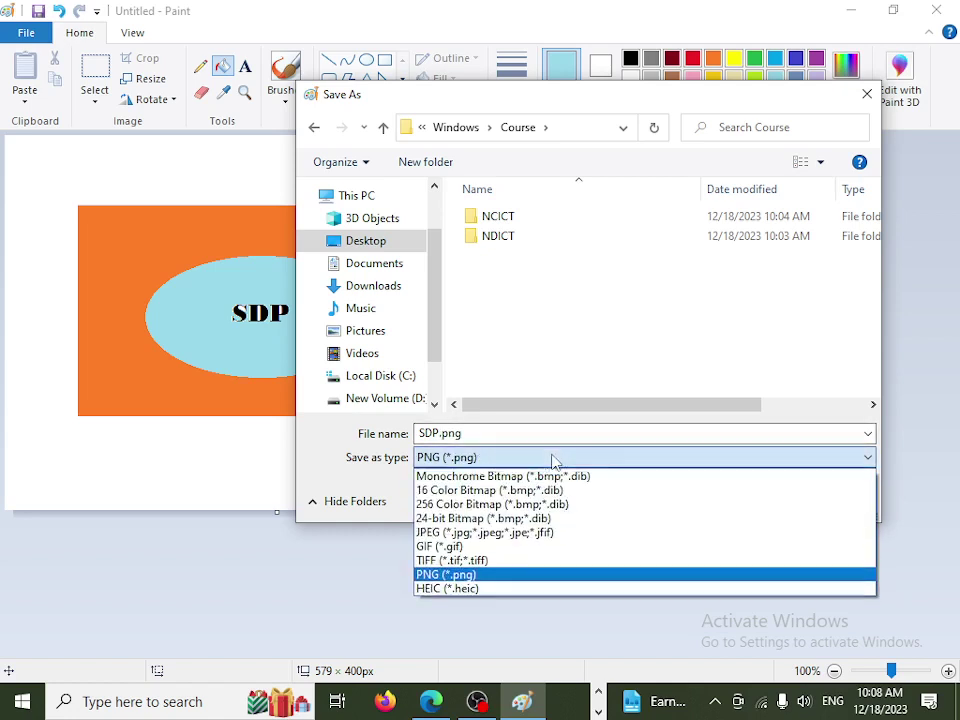
{"action": "left_click", "coordinate": [480, 532]}
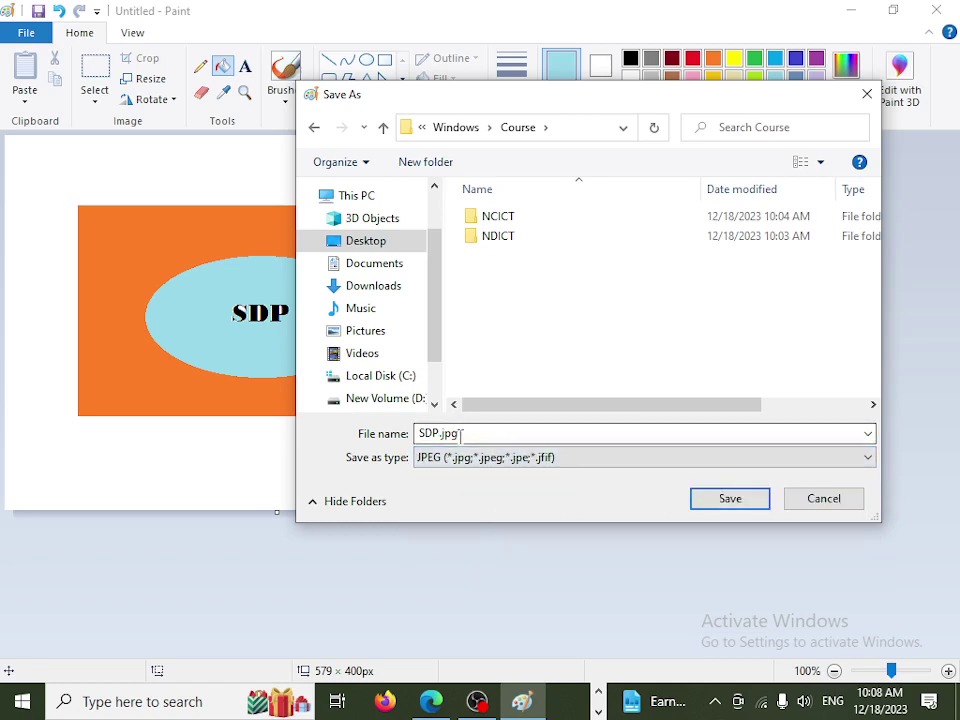
{"action": "left_click", "coordinate": [734, 505]}
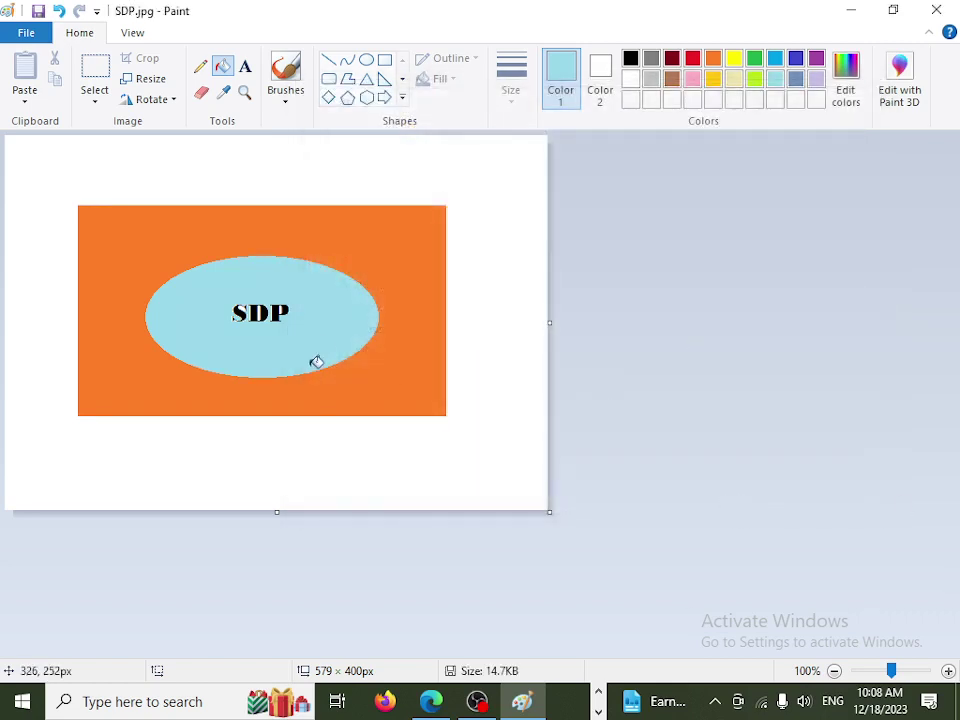
{"action": "left_click", "coordinate": [936, 10]}
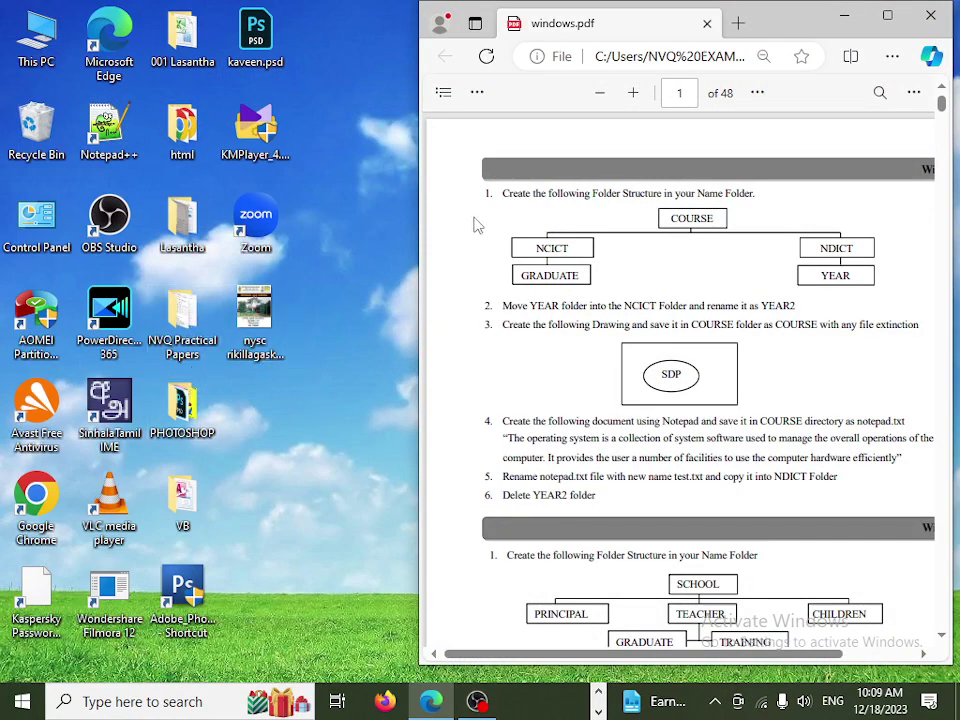
- Minimize the PDF, open Windows > Course inside the student's name folder on the Desktop and check for the saved SDP.jpg
{"action": "left_click", "coordinate": [843, 15]}
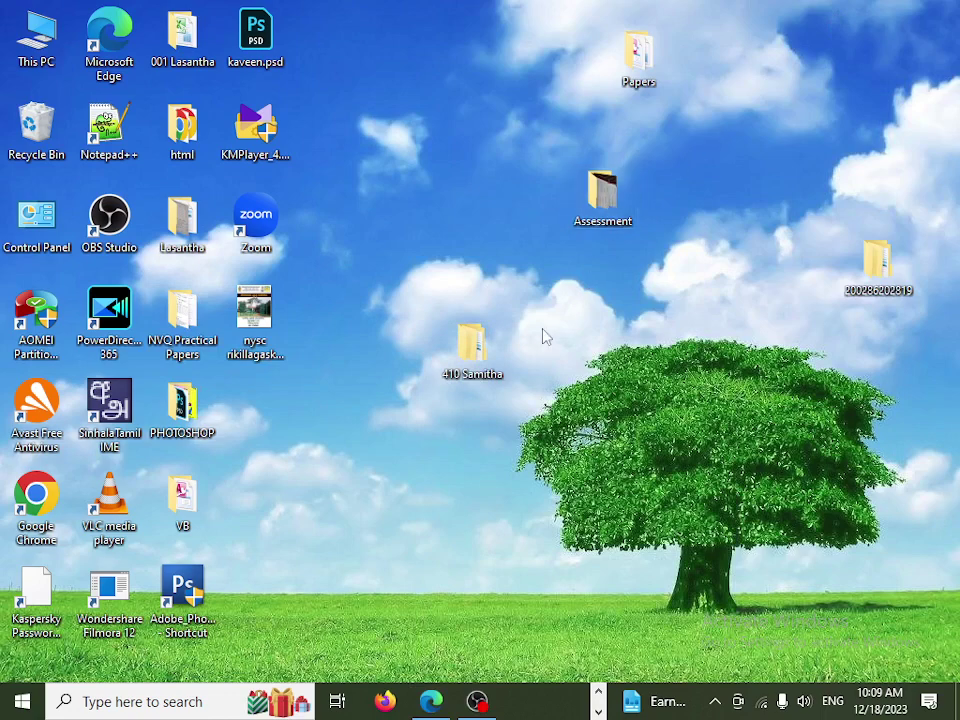
{"action": "double_click", "coordinate": [463, 350]}
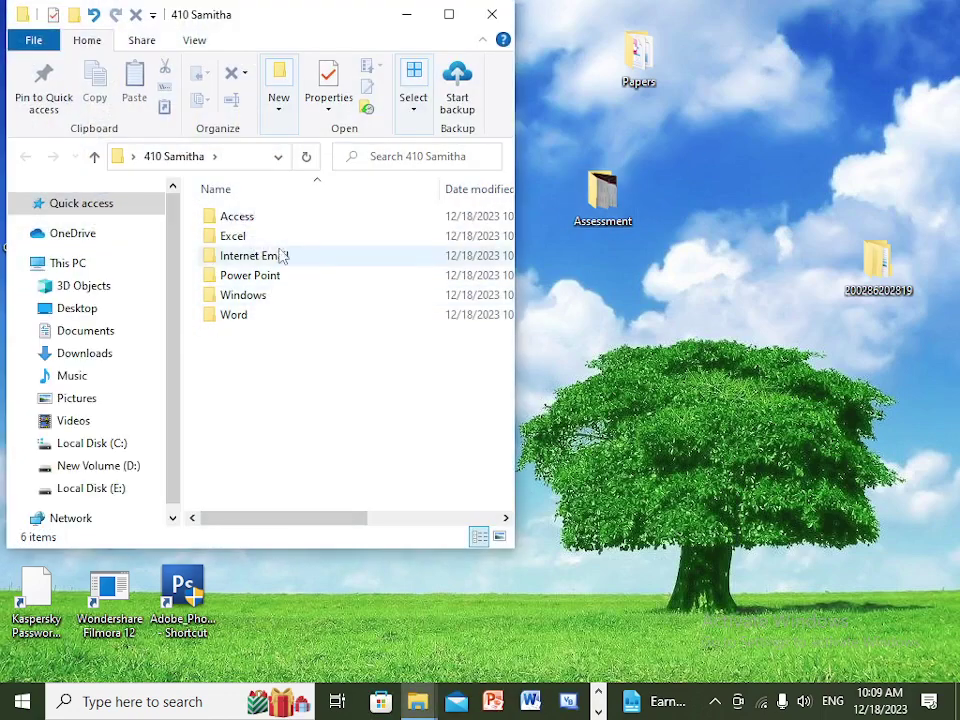
{"action": "double_click", "coordinate": [262, 300]}
{"action": "double_click", "coordinate": [246, 216]}
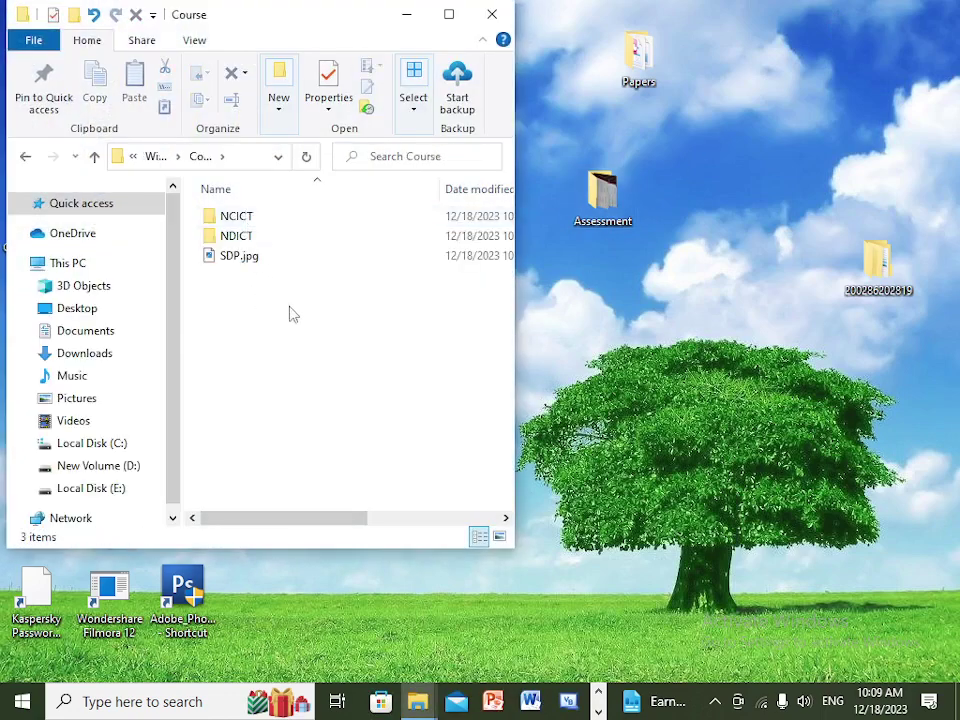
{"action": "double_click", "coordinate": [239, 262]}
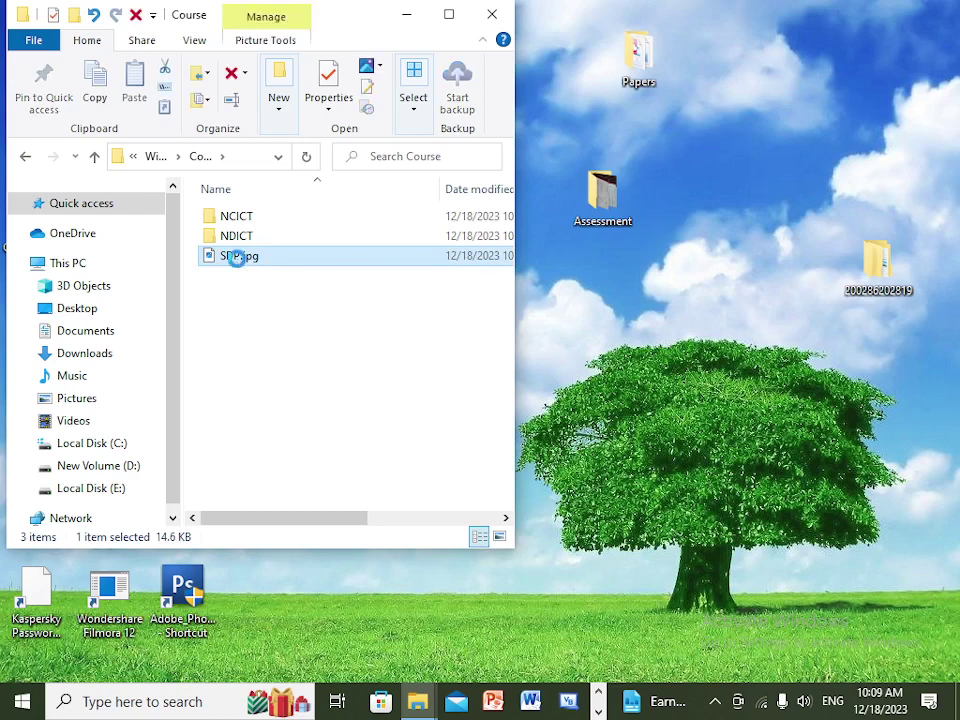
{"action": "right_click", "coordinate": [238, 258]}
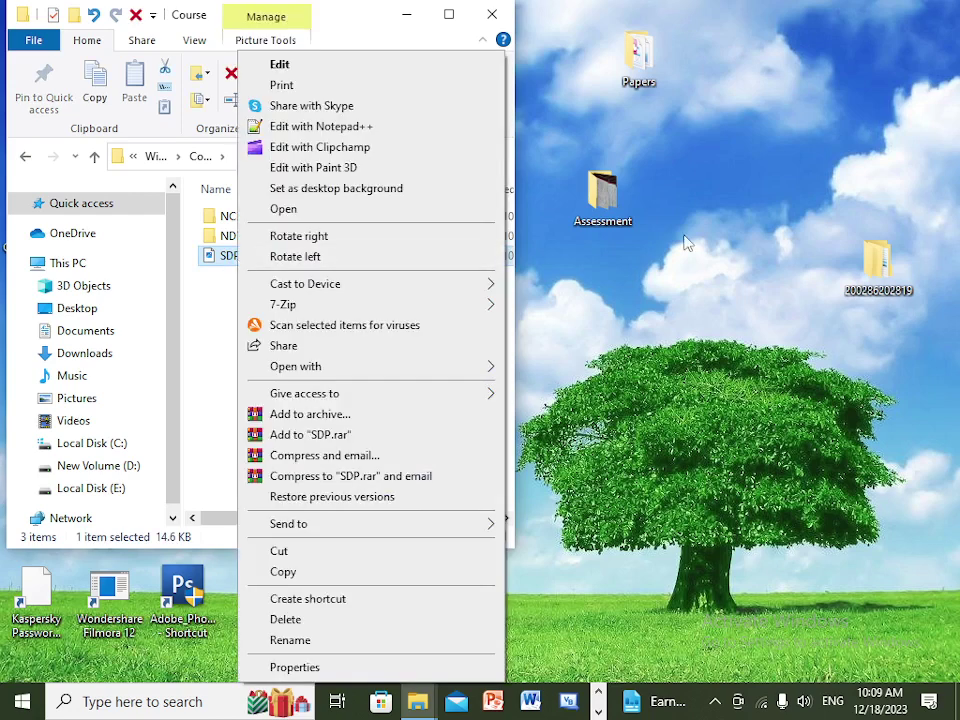
{"action": "left_click", "coordinate": [240, 263]}
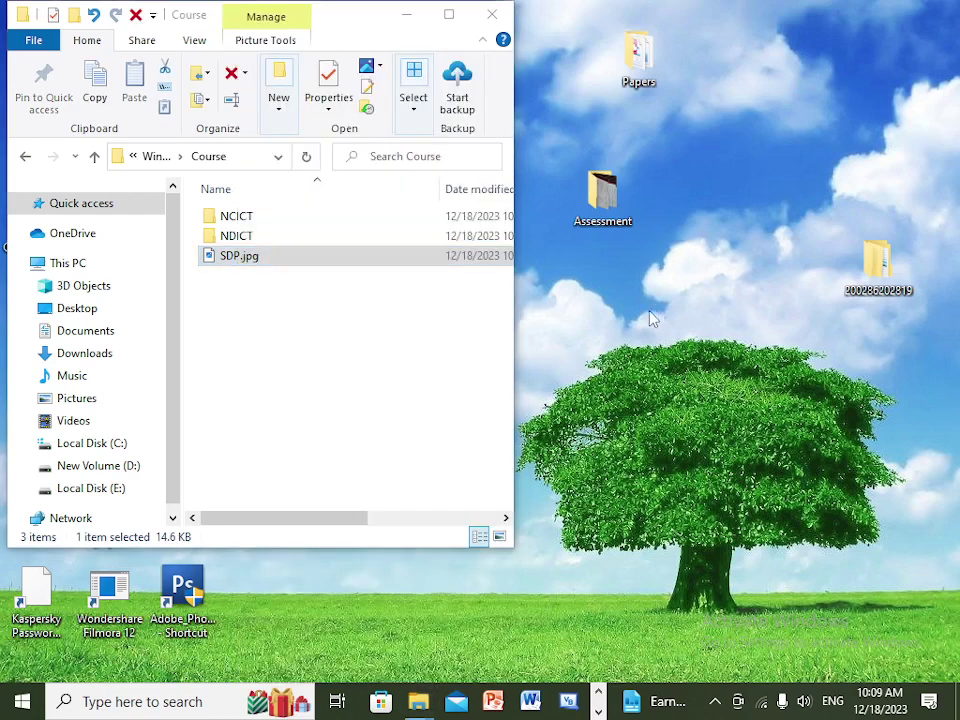
- Try SKILL as the new name of SDP.jpg and restore the name SDP
{"action": "left_click", "coordinate": [270, 256]}
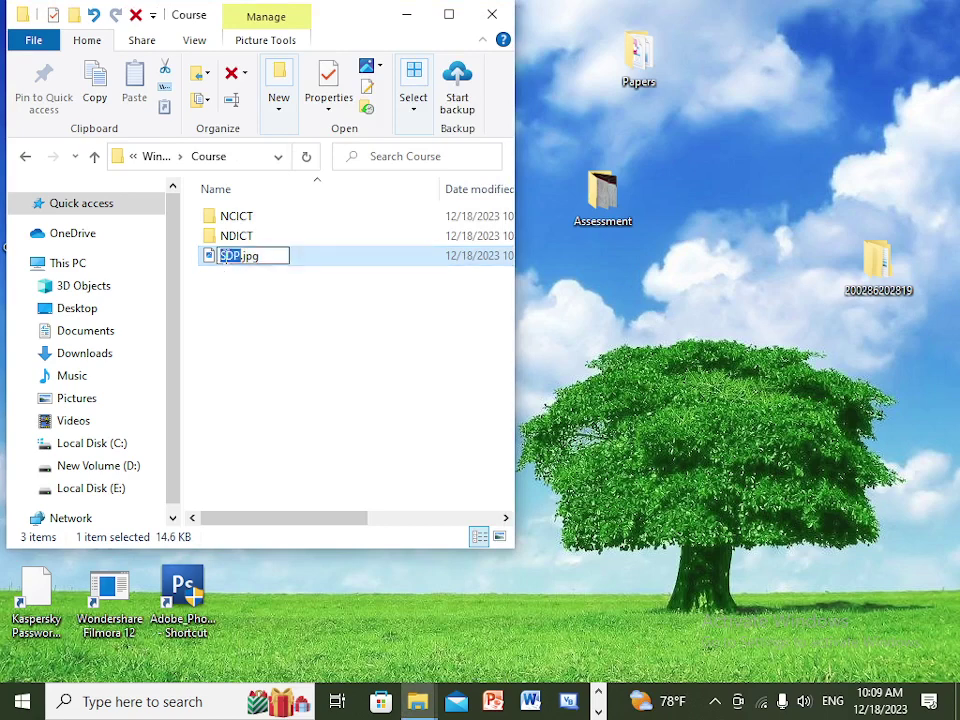
{"action": "type", "text": "SKILL"}
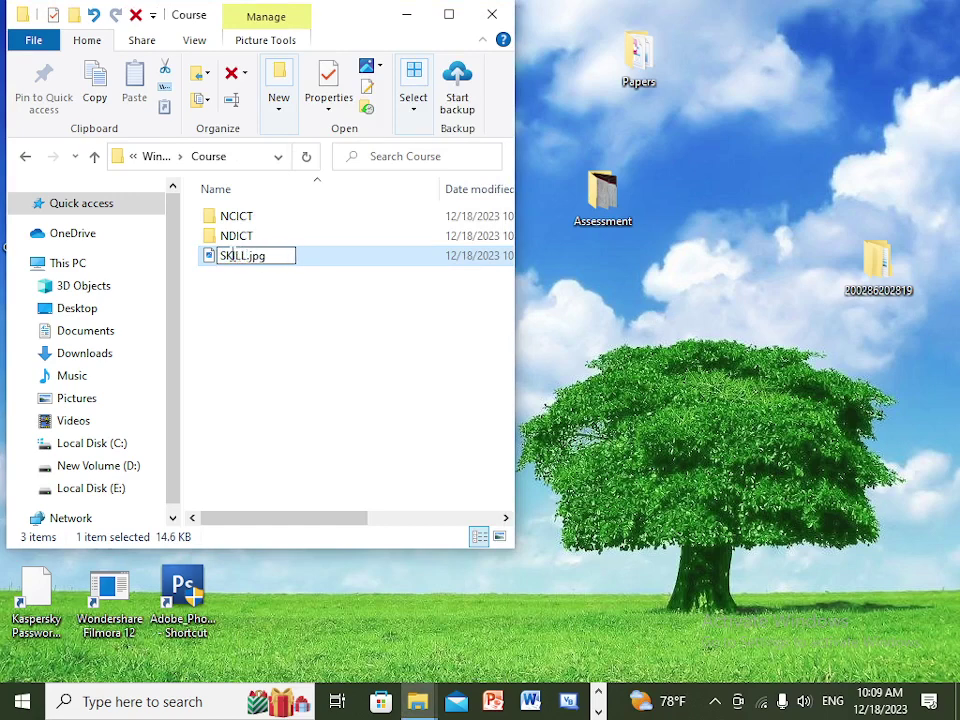
{"action": "key", "text": "BackSpace"}
{"action": "key", "text": "BackSpace"}
{"action": "key", "text": "BackSpace"}
{"action": "key", "text": "BackSpace"}
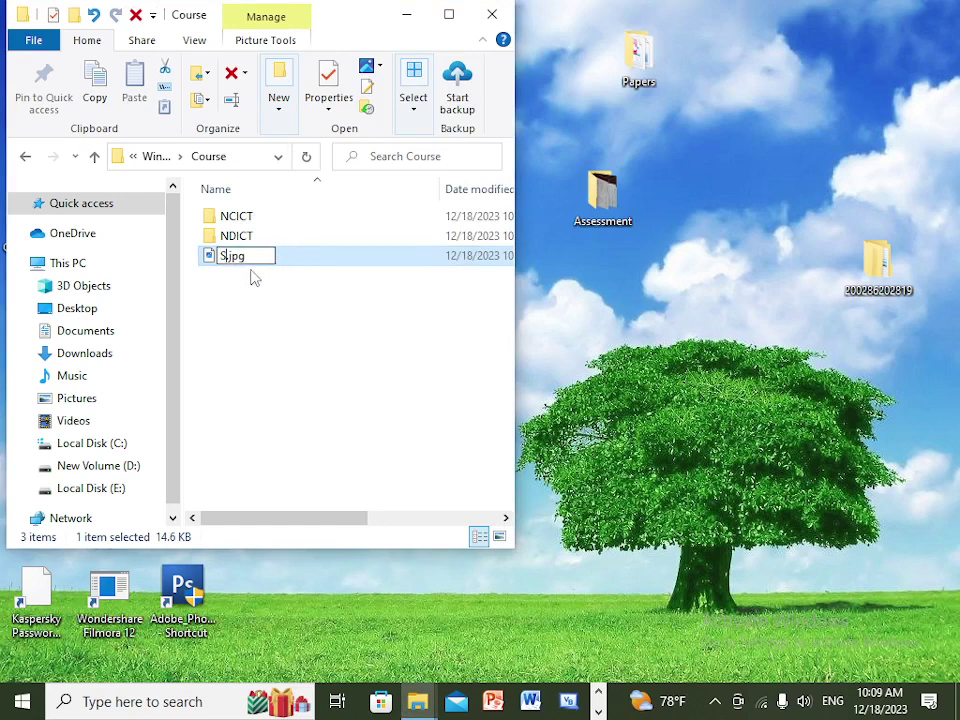
{"action": "type", "text": "DP"}
{"action": "left_click", "coordinate": [375, 369]}
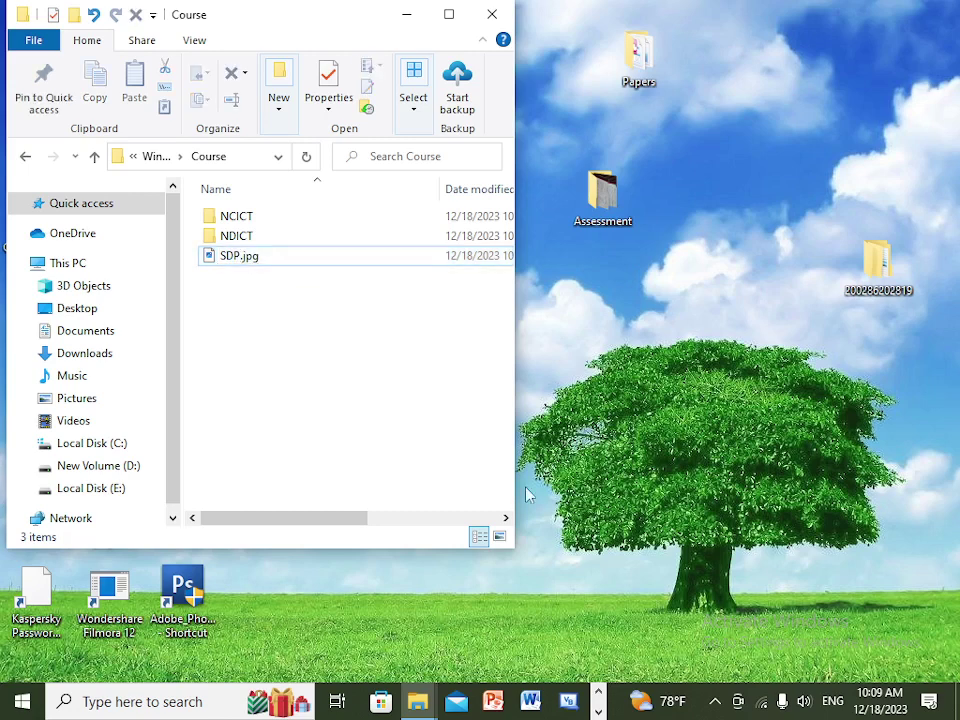
- Switch to windows.pdf in Microsoft Edge, maximize and enlarge it, and copy the quoted operating-system paragraph from task 4
{"action": "left_click", "coordinate": [598, 710]}
{"action": "left_click", "coordinate": [433, 703]}
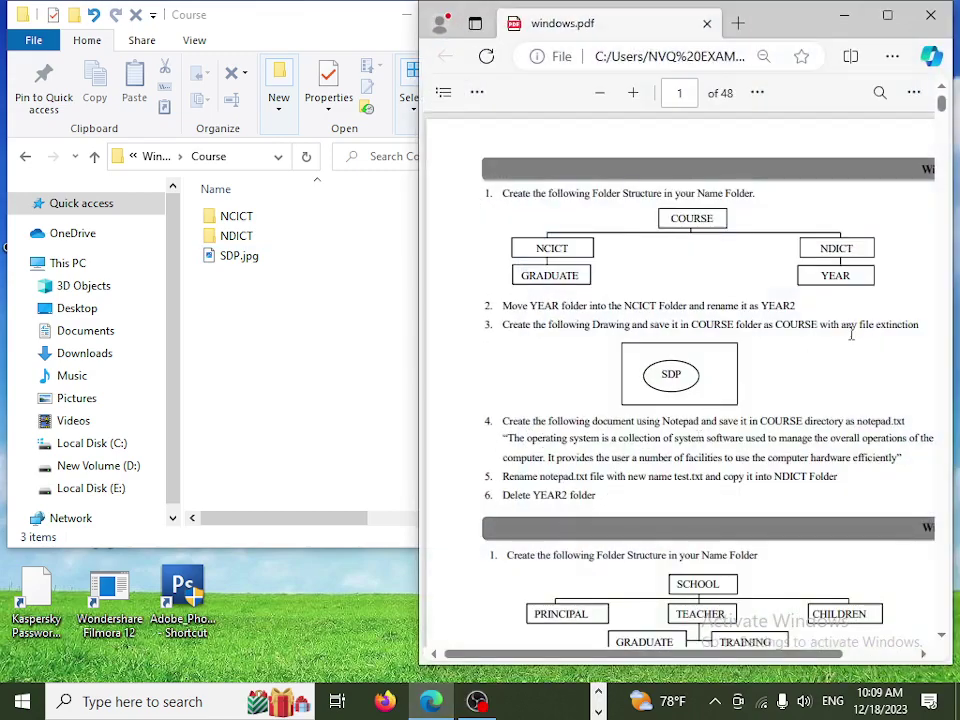
{"action": "scroll", "coordinate": [840, 363], "scroll_direction": "down", "scroll_amount": 3}
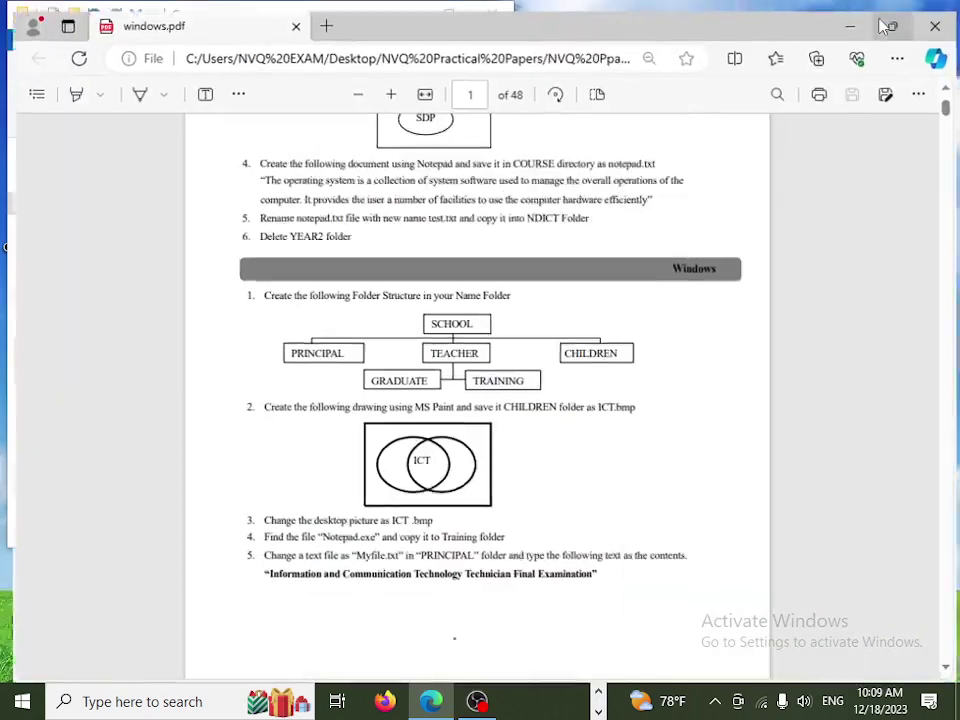
{"action": "double_click", "coordinate": [650, 12]}
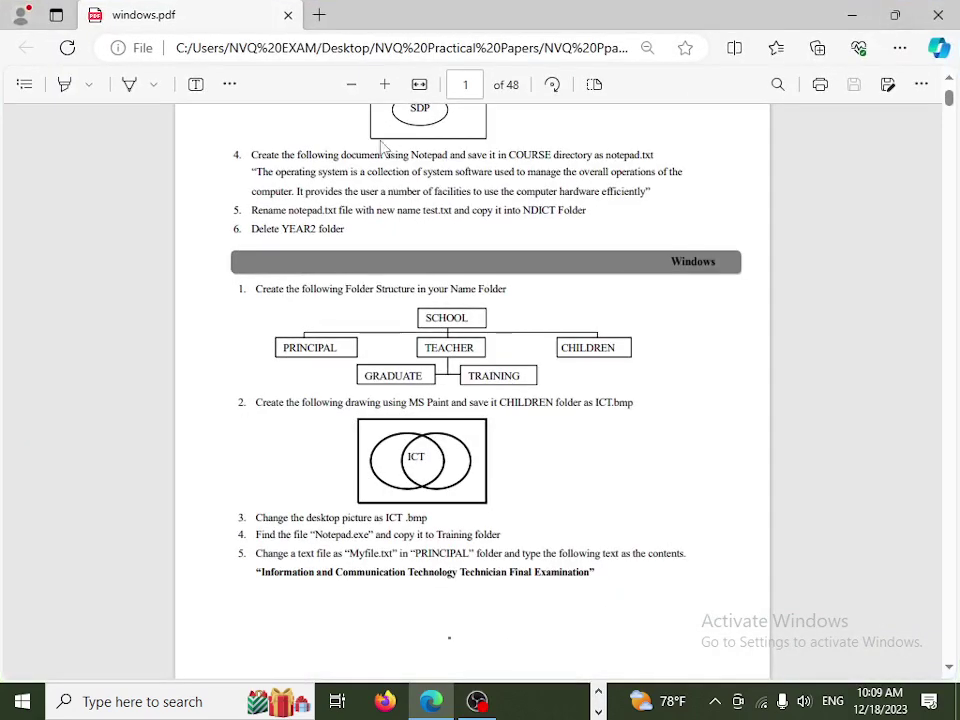
{"action": "left_click", "coordinate": [384, 84]}
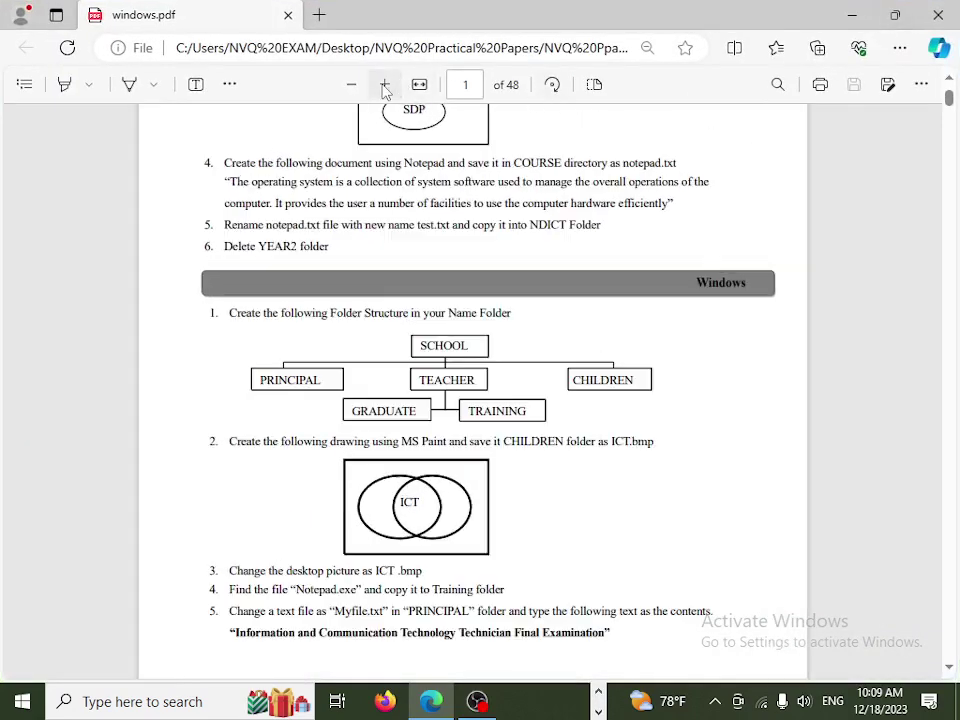
{"action": "left_click", "coordinate": [384, 84]}
{"action": "scroll", "coordinate": [370, 185], "scroll_direction": "up", "scroll_amount": 3}
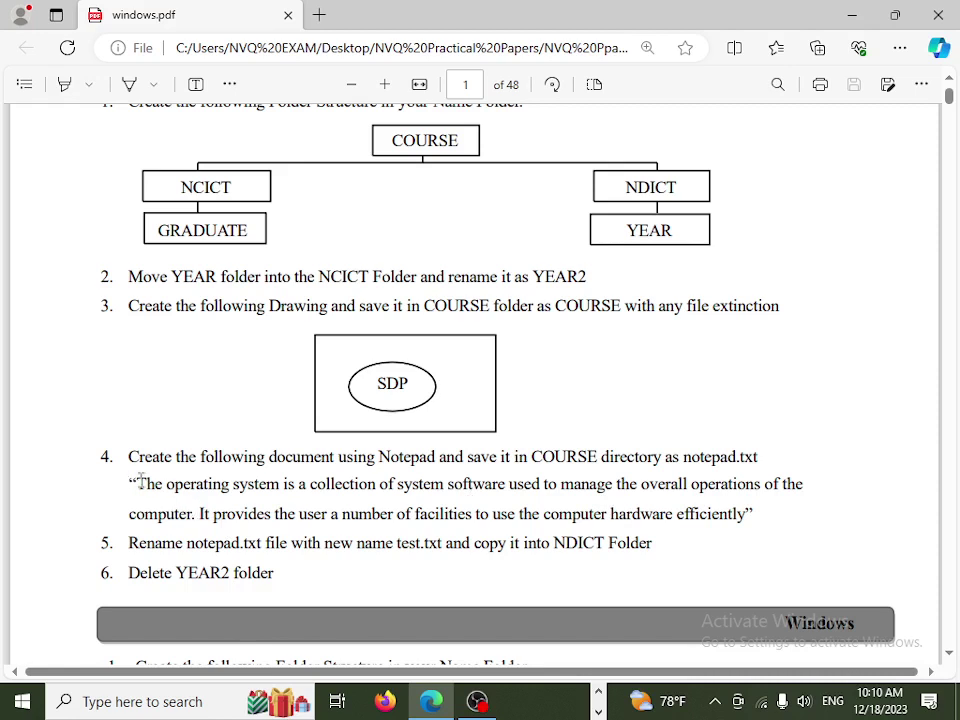
{"action": "left_click_drag", "start_coordinate": [129, 481], "coordinate": [740, 513]}
{"action": "key", "text": "ctrl+c"}
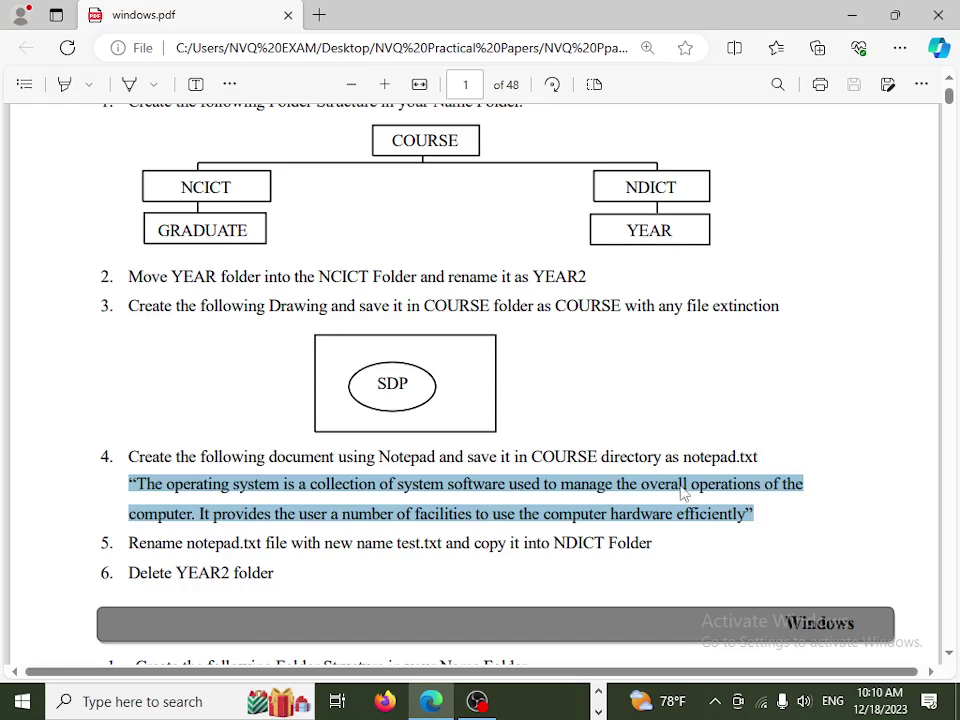
{"action": "right_click", "coordinate": [683, 484]}
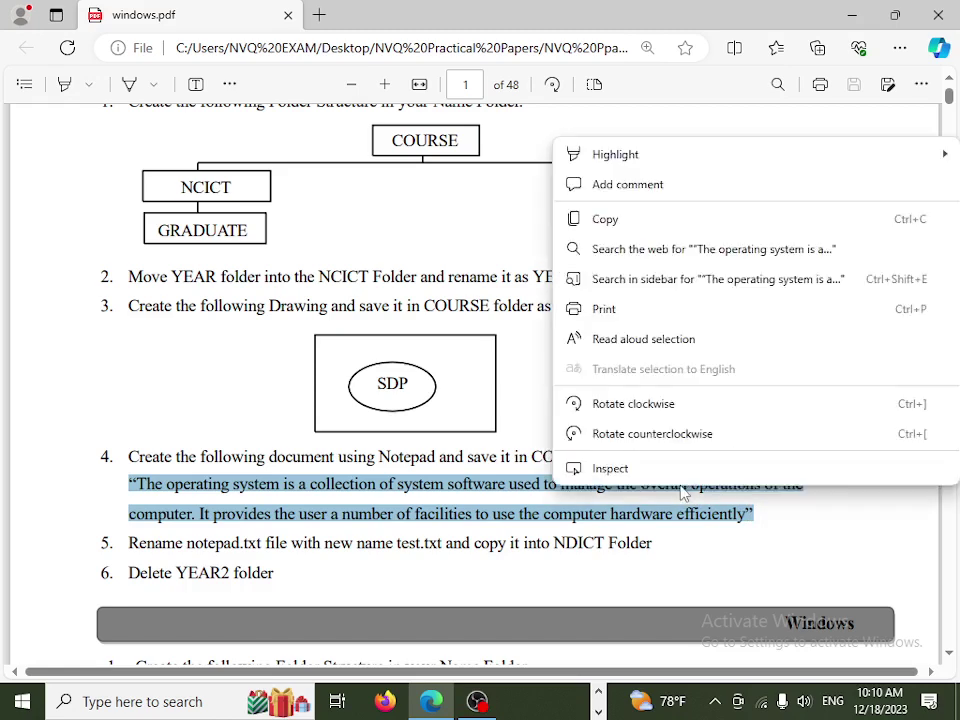
{"action": "left_click", "coordinate": [615, 231]}
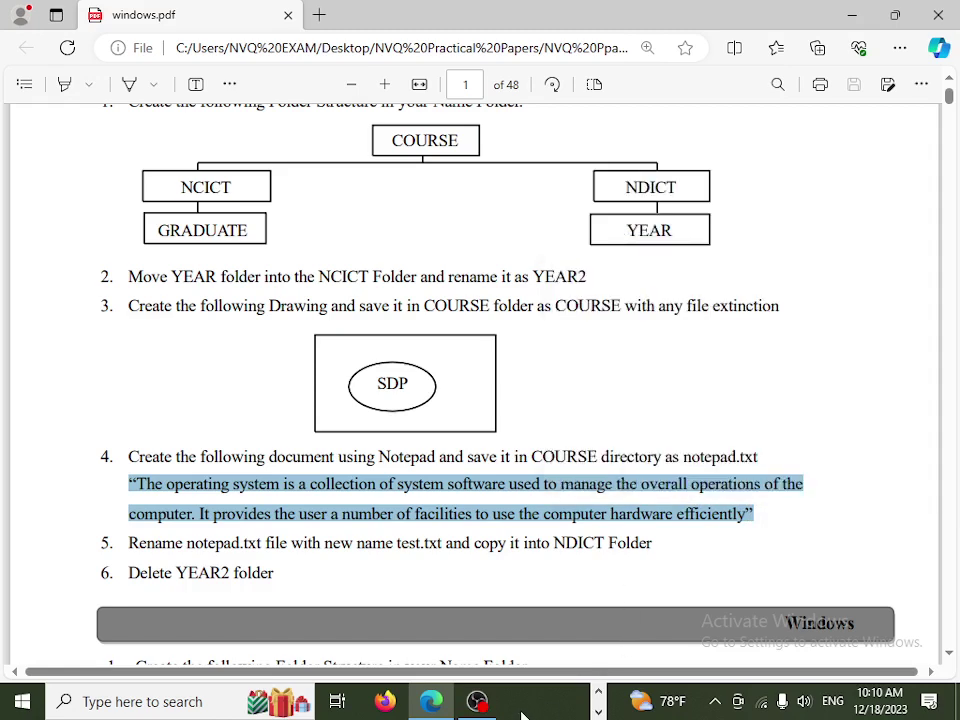
- Minimize the PDF and Course folder windows and sort the desktop icons
{"action": "left_click", "coordinate": [851, 15]}
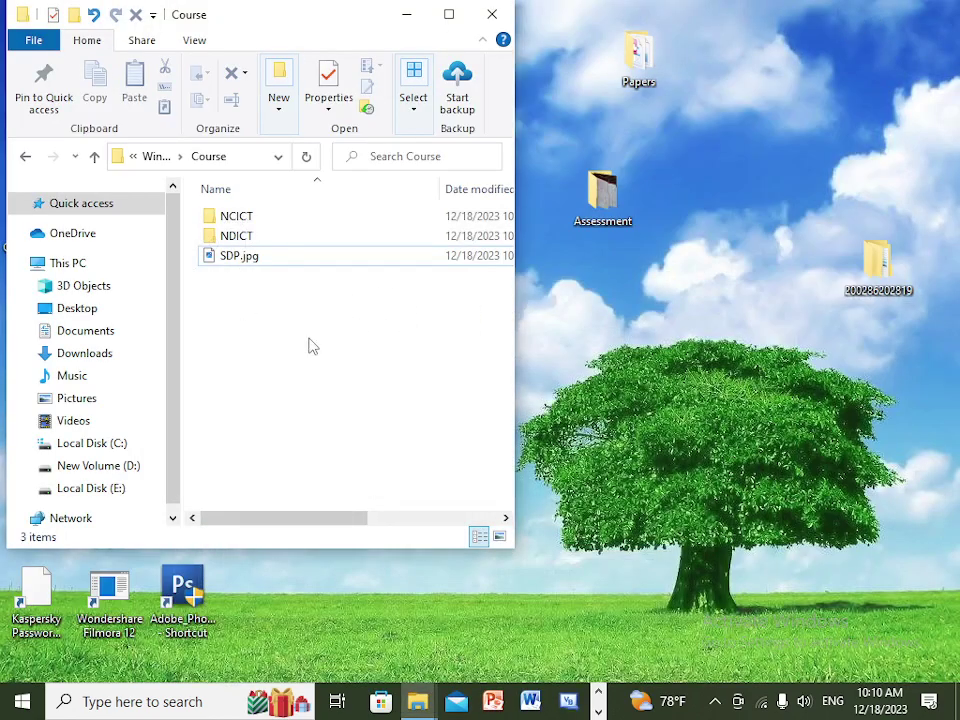
{"action": "left_click", "coordinate": [405, 14]}
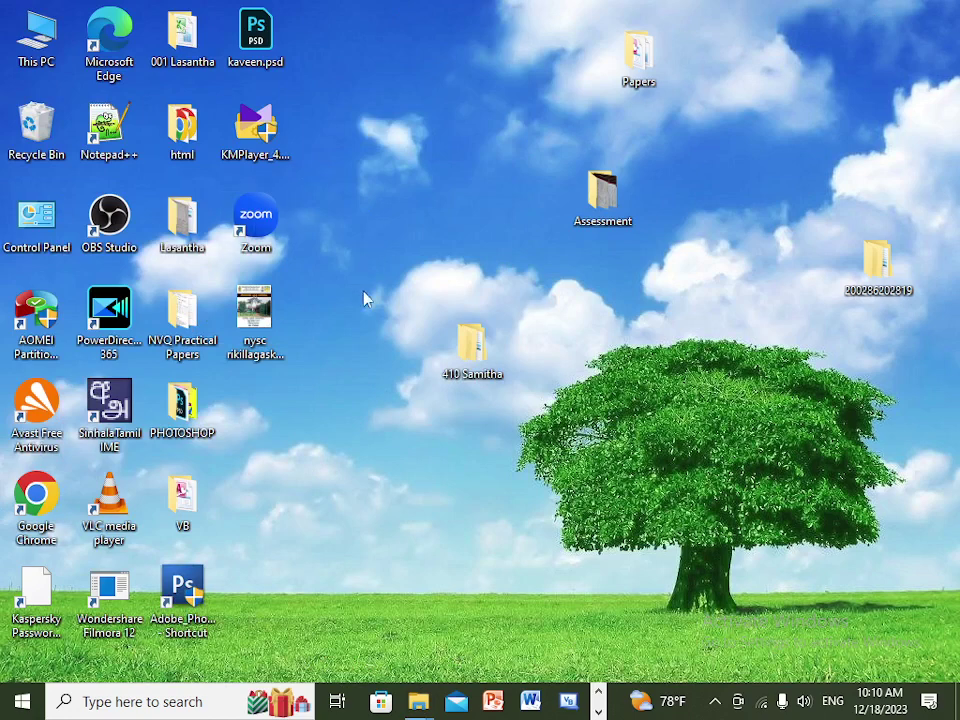
{"action": "right_click", "coordinate": [450, 163]}
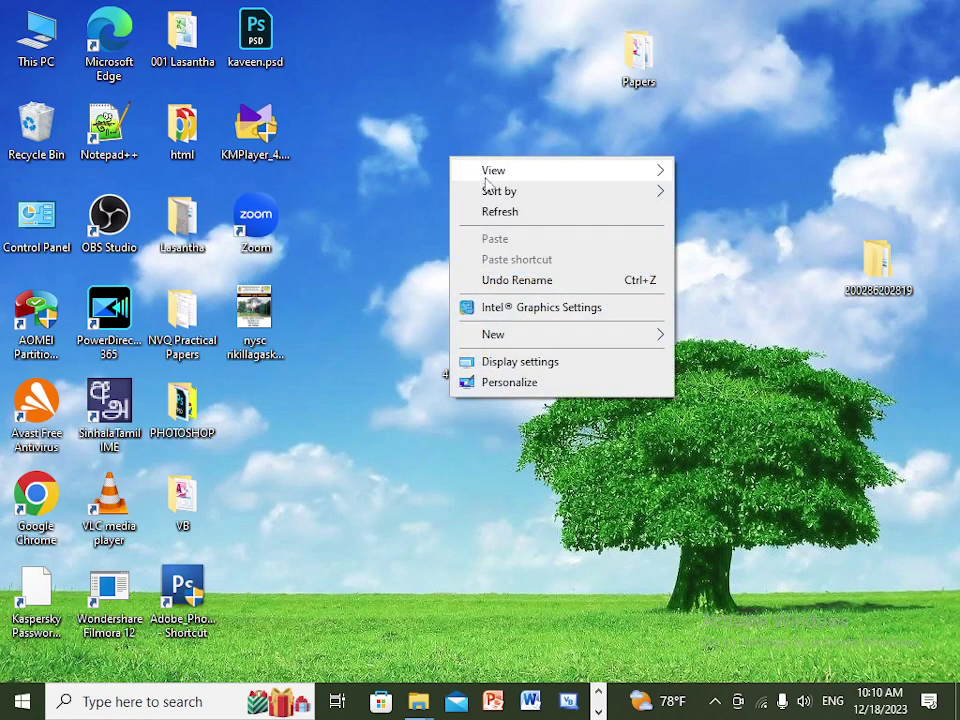
{"action": "mouse_move", "coordinate": [490, 193]}
{"action": "left_click", "coordinate": [757, 196]}
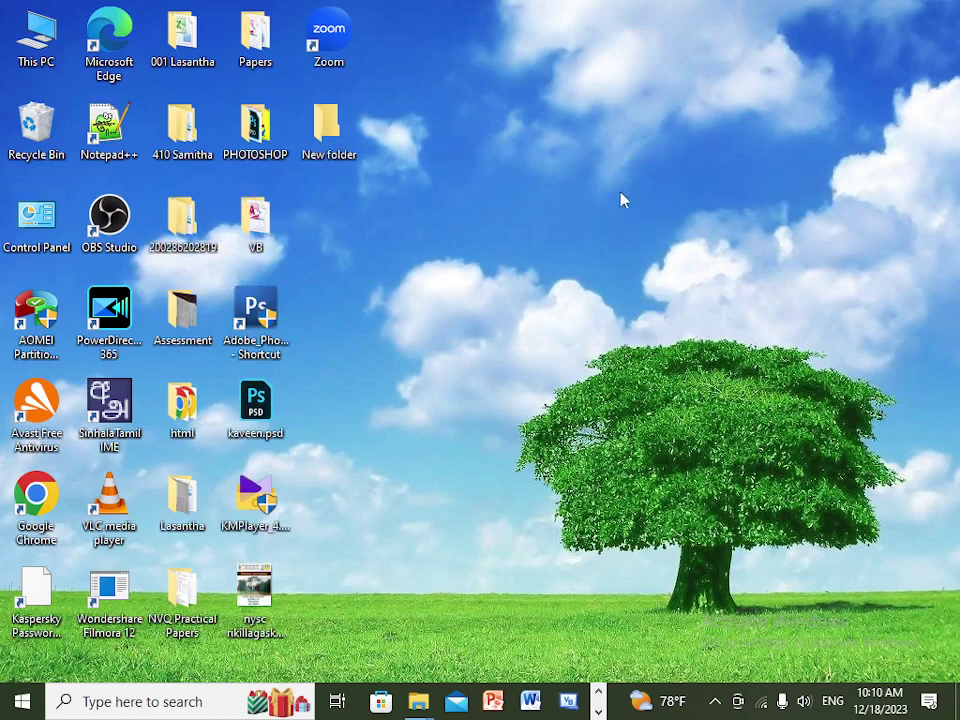
- Paste the copied operating-system paragraph into a new Notepad document and remove the line break before "computer"
{"action": "left_click", "coordinate": [125, 699]}
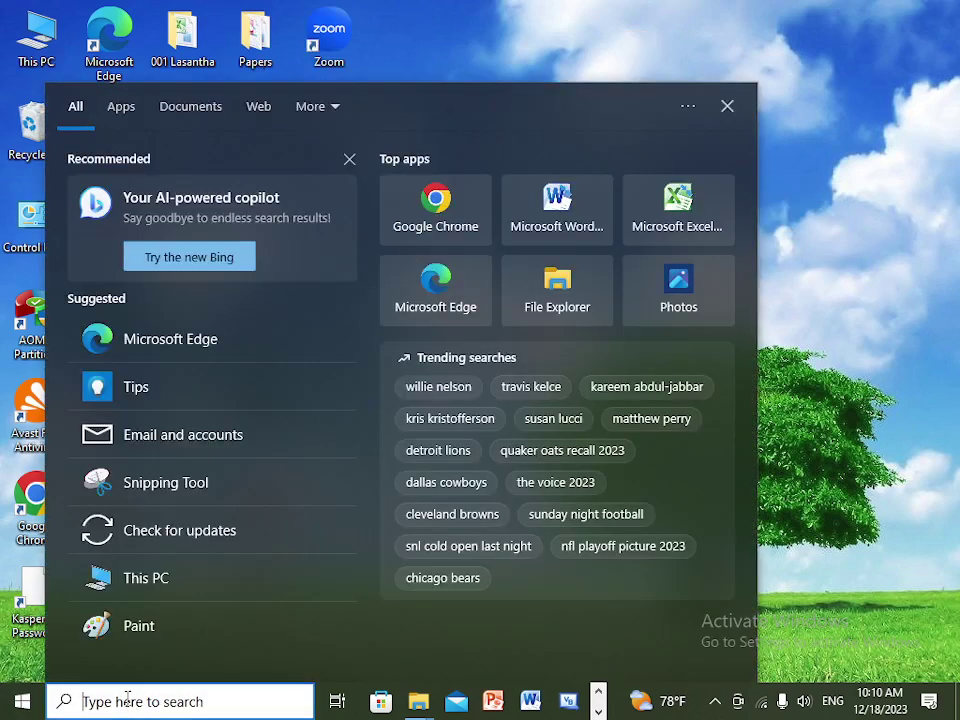
{"action": "type", "text": "NOT"}
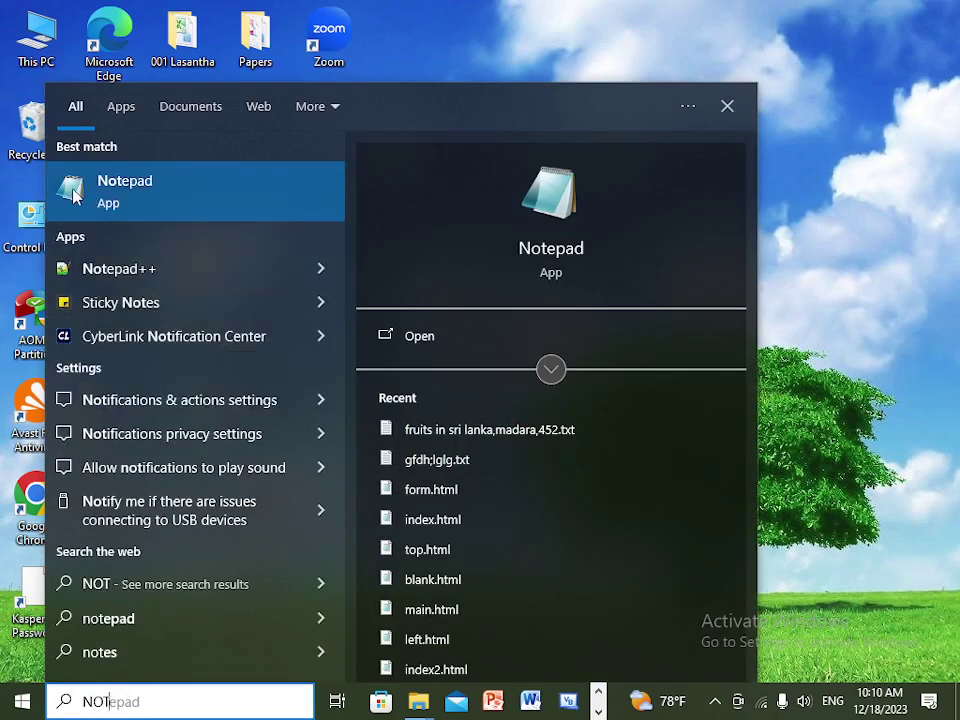
{"action": "left_click", "coordinate": [96, 184]}
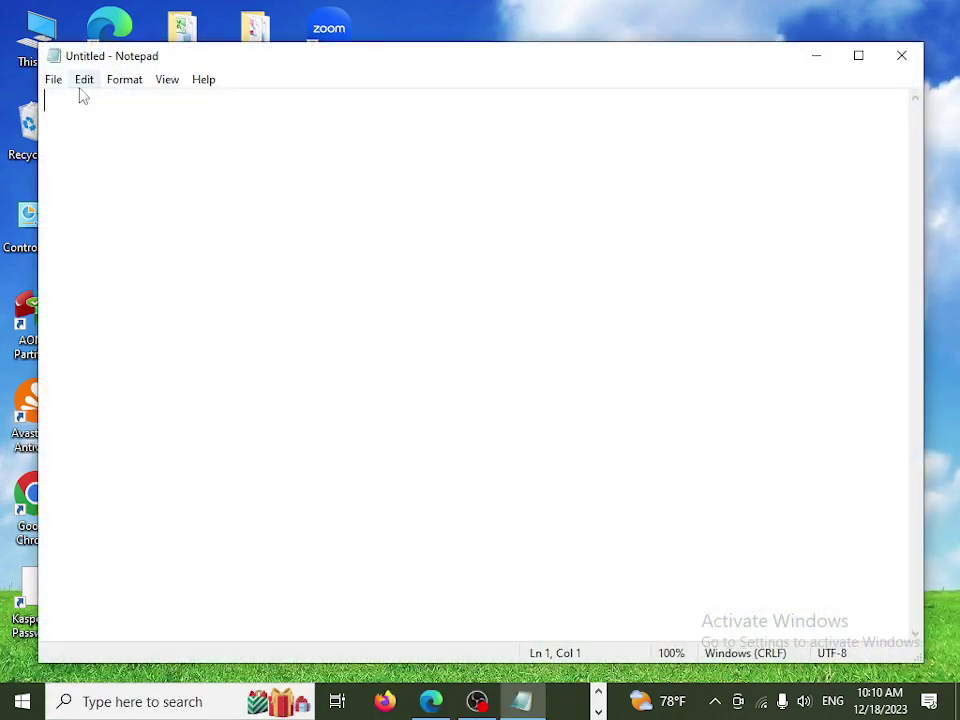
{"action": "key", "text": "ctrl+v"}
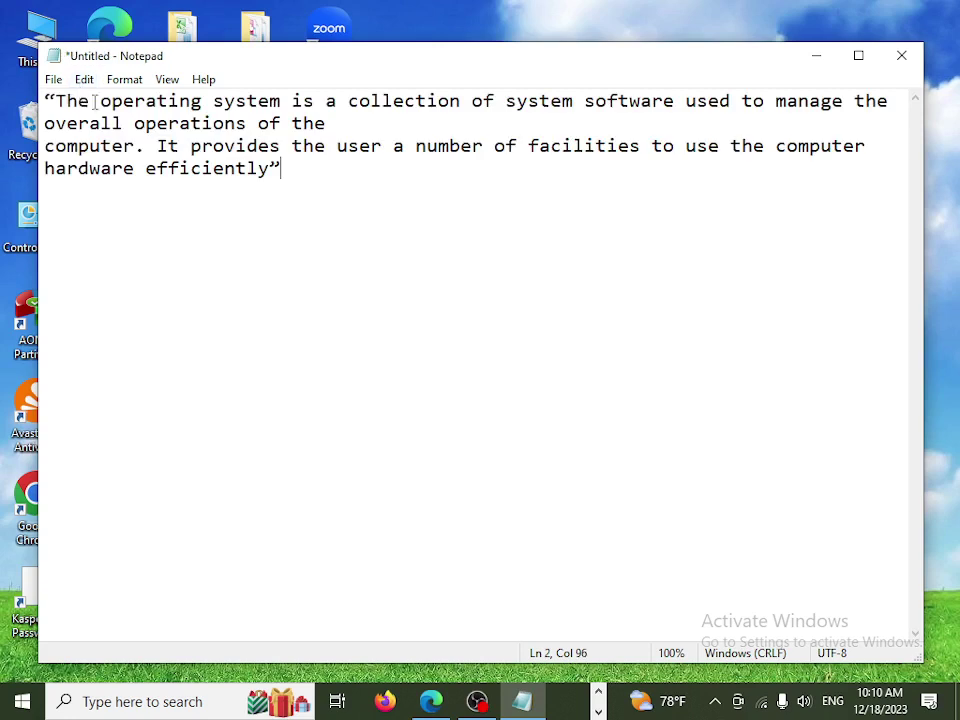
{"action": "left_click", "coordinate": [356, 123]}
{"action": "key", "text": "Delete"}
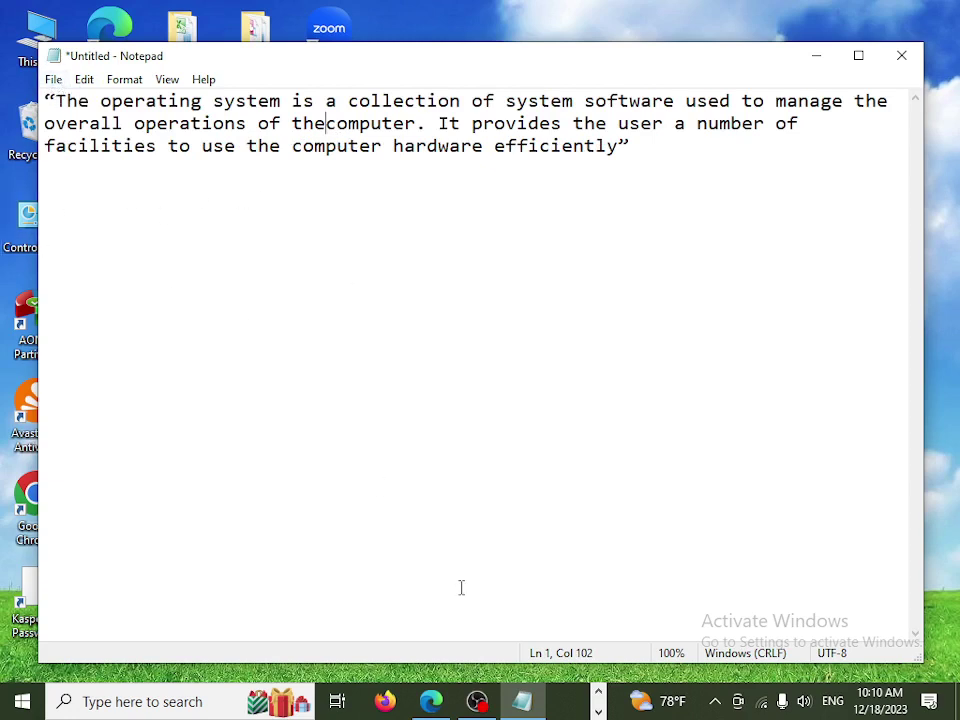
- Check task 4 in windows.pdf for the required file name and location, and return to the Notepad document
{"action": "left_click", "coordinate": [431, 701]}
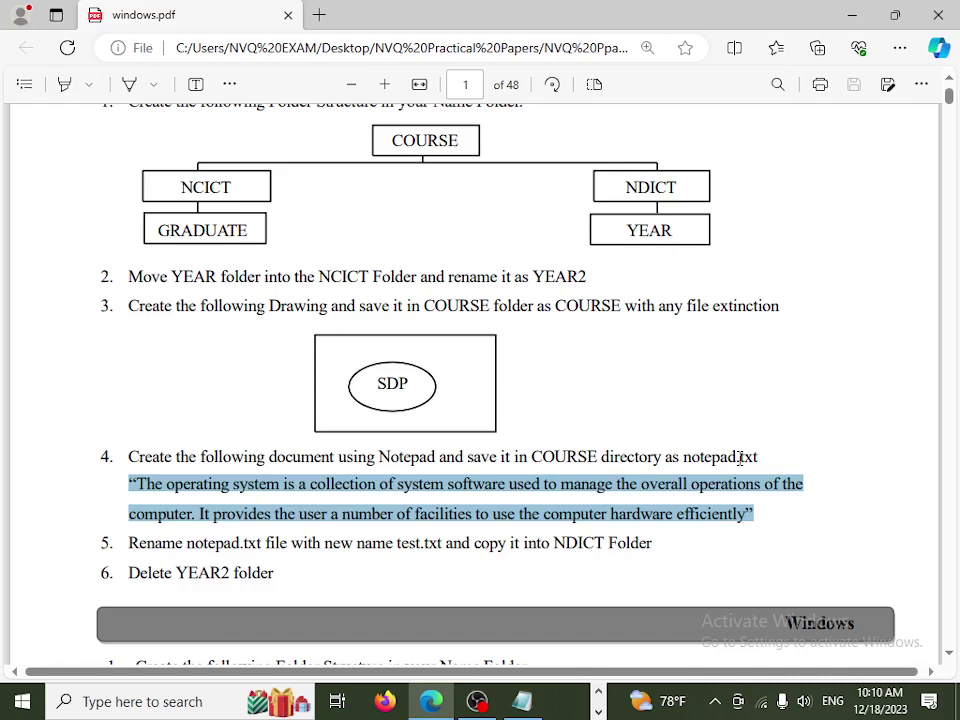
{"action": "key", "text": "alt+Tab"}
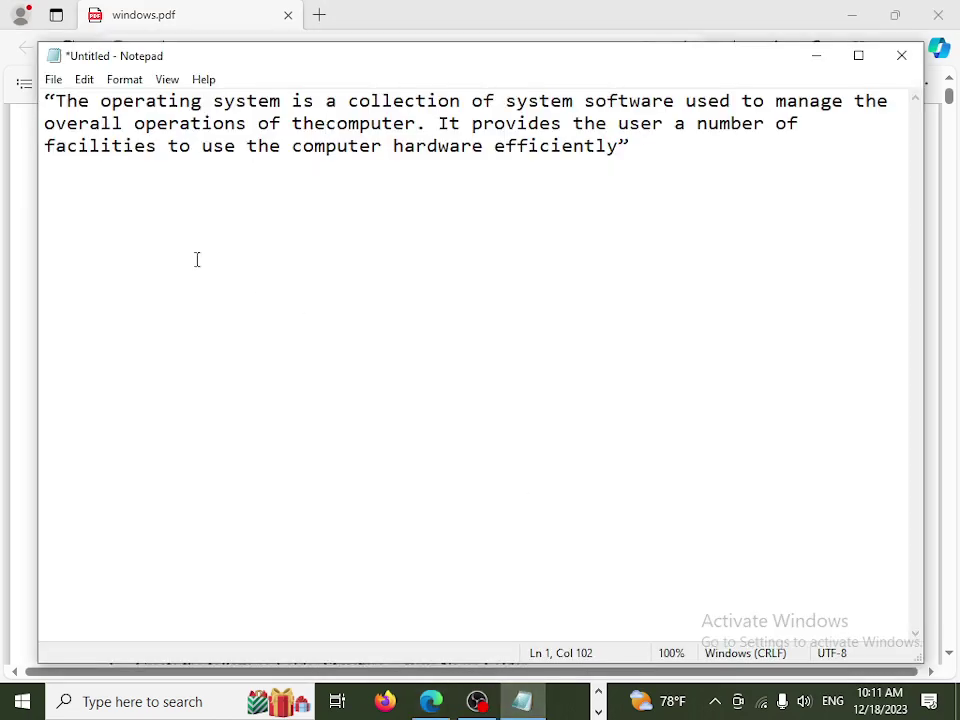
{"action": "left_click", "coordinate": [53, 80]}
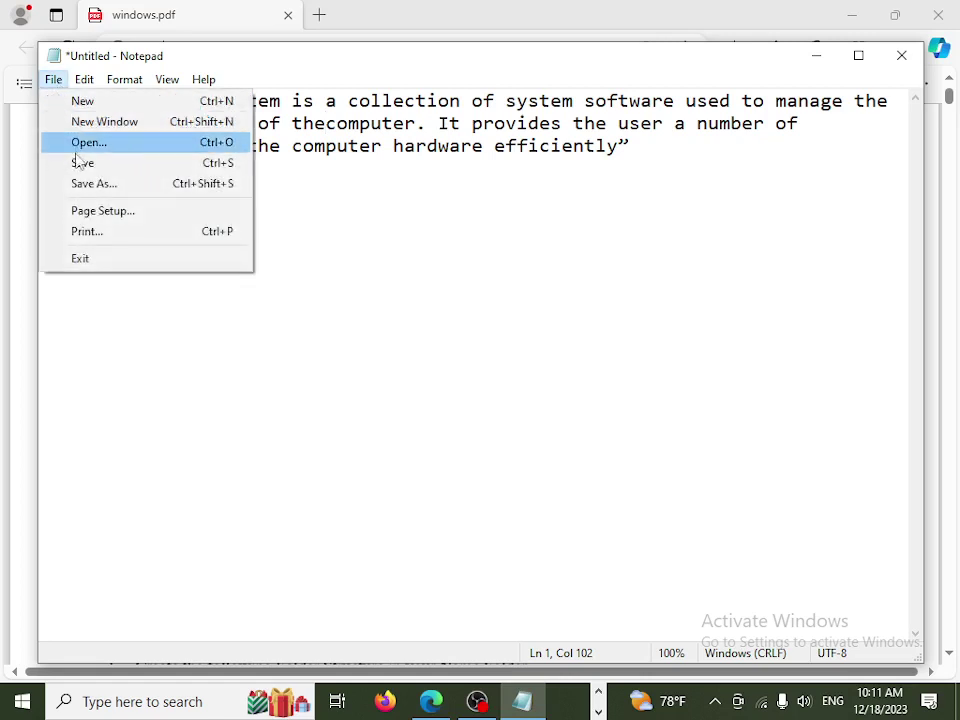
{"action": "left_click", "coordinate": [120, 79]}
{"action": "left_click", "coordinate": [121, 80]}
{"action": "left_click", "coordinate": [262, 270]}
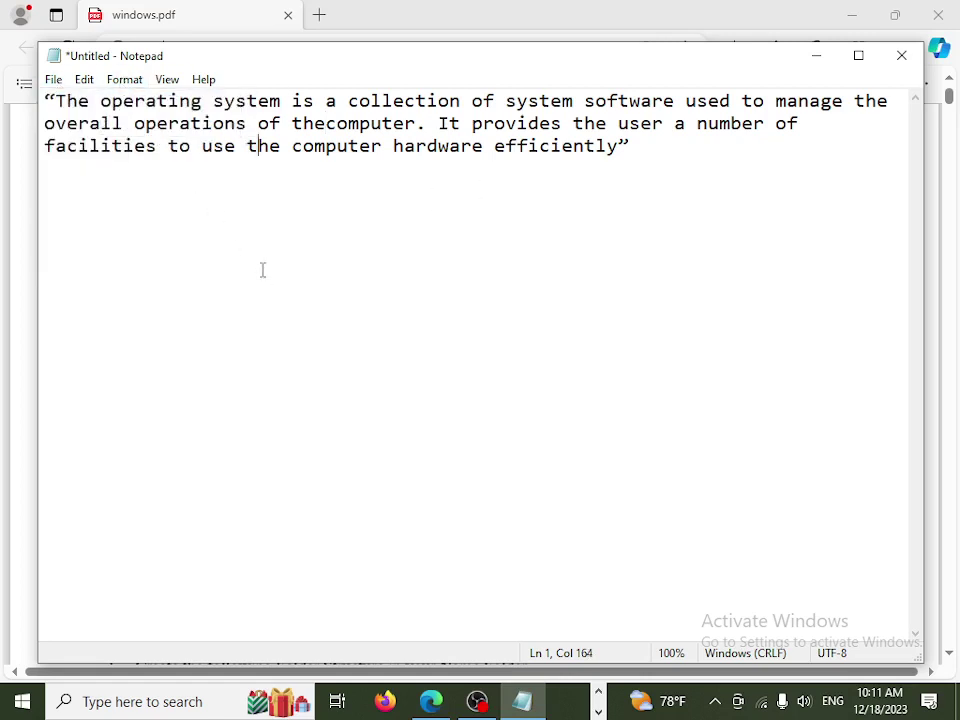
- Save the text document as NOTEPAD in Windows > Course > NCICT inside the student's name folder on the Desktop, and close Notepad
{"action": "left_click", "coordinate": [47, 82]}
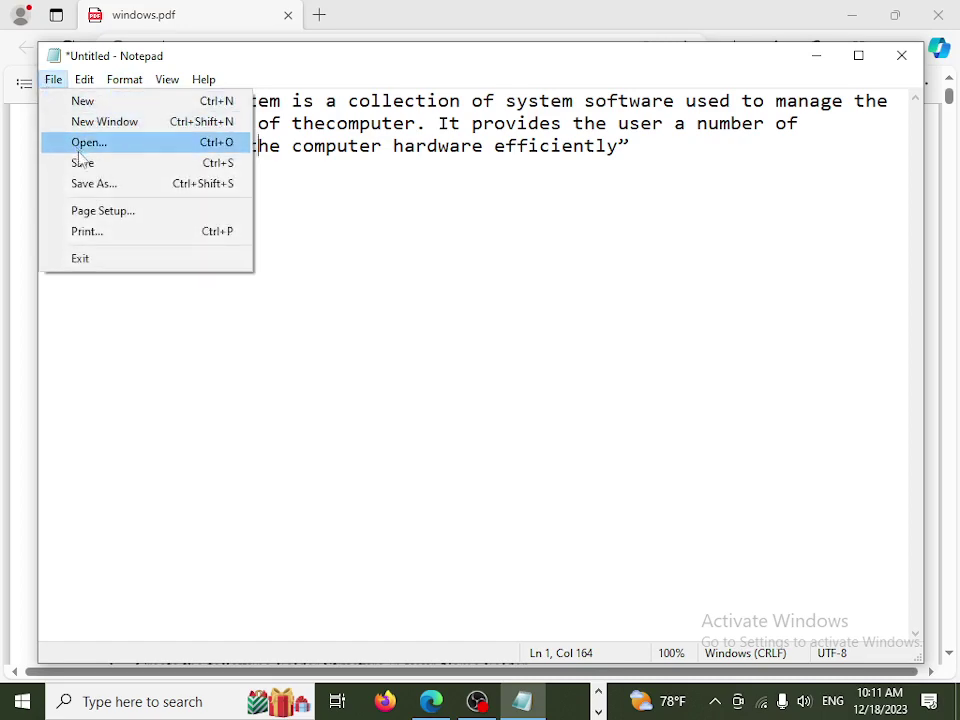
{"action": "left_click", "coordinate": [100, 190]}
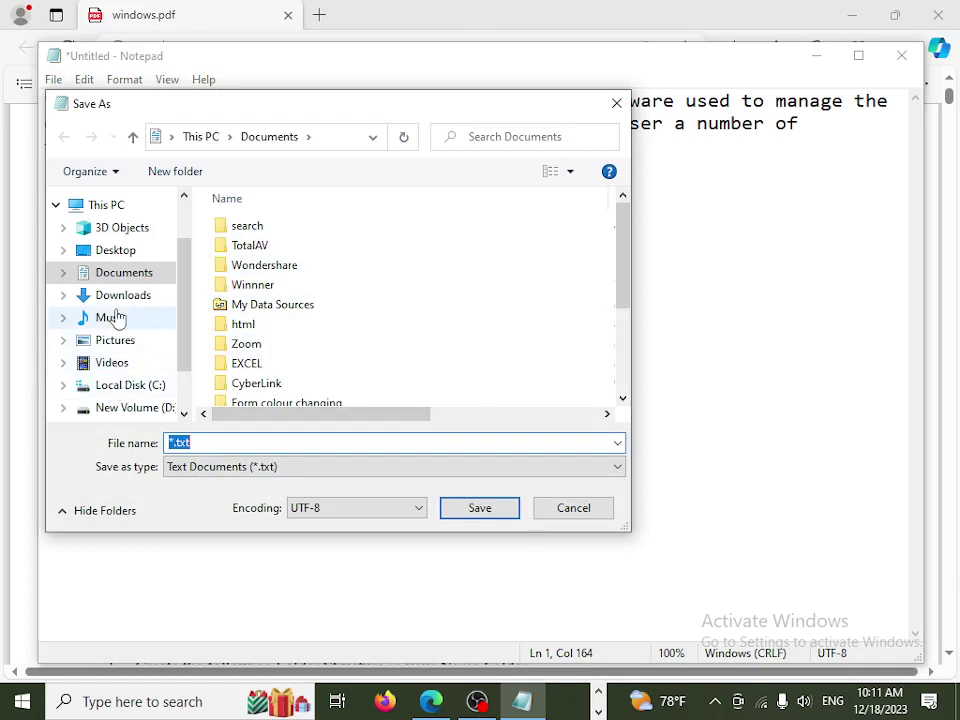
{"action": "left_click", "coordinate": [118, 256]}
{"action": "double_click", "coordinate": [345, 253]}
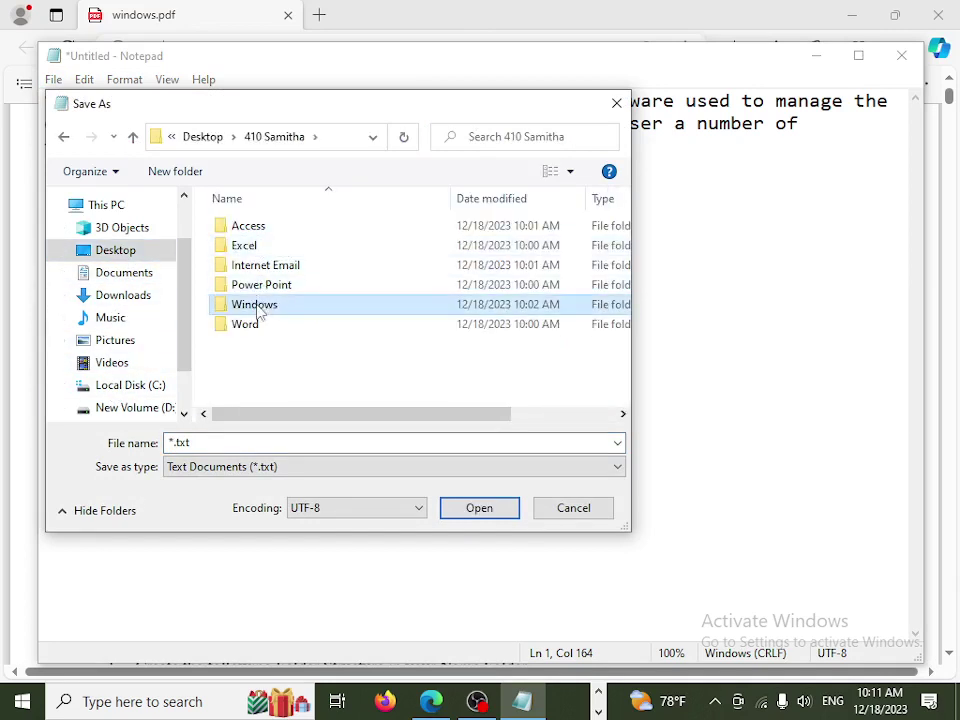
{"action": "double_click", "coordinate": [257, 309]}
{"action": "double_click", "coordinate": [253, 229]}
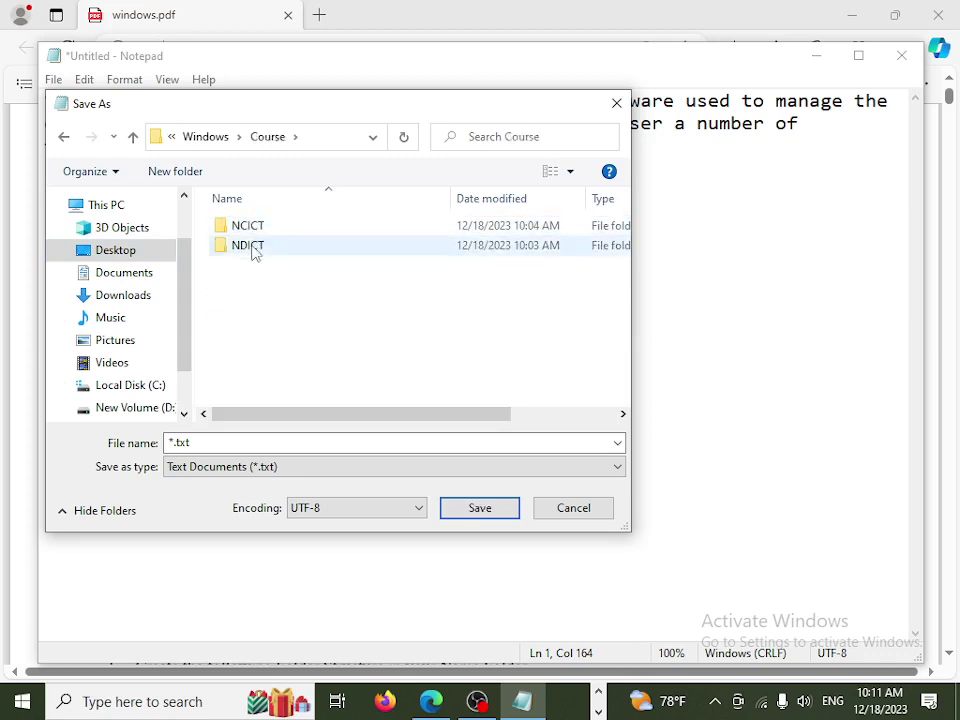
{"action": "double_click", "coordinate": [252, 229]}
{"action": "left_click", "coordinate": [198, 440]}
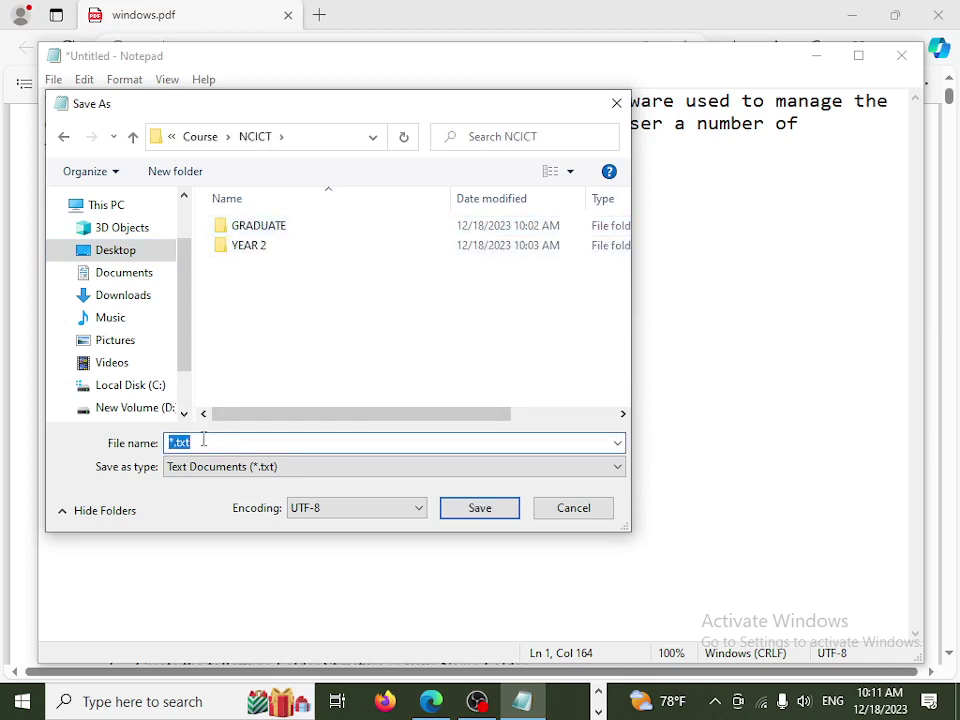
{"action": "type", "text": "NOTEPAD"}
{"action": "left_click", "coordinate": [471, 512]}
{"action": "left_click", "coordinate": [901, 57]}
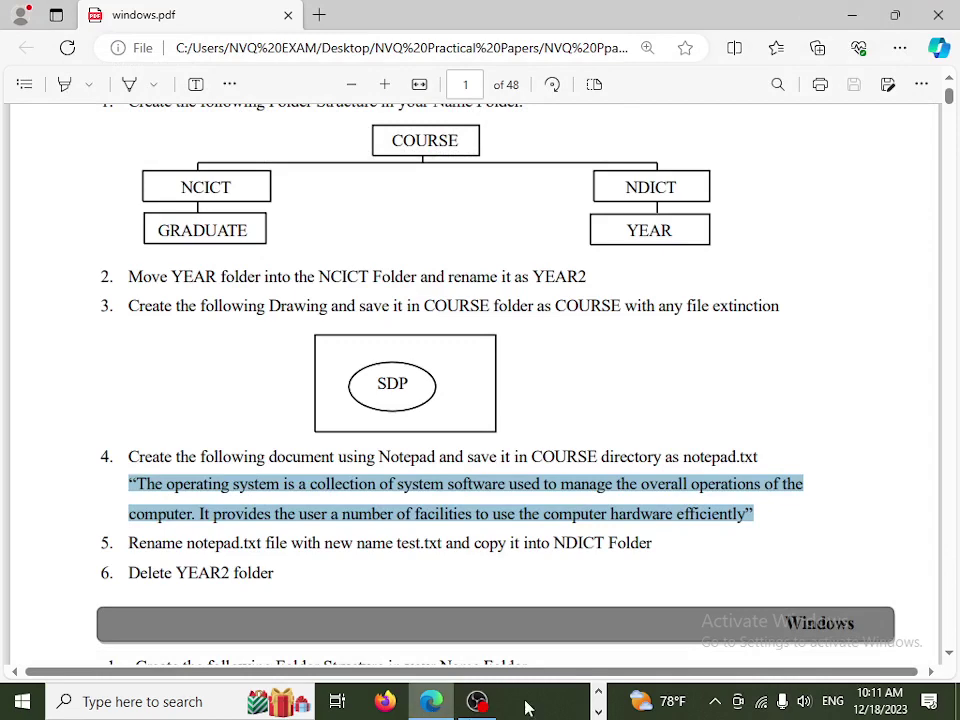
- Check the open Course folder window for the saved text file and close that window
{"action": "left_click", "coordinate": [598, 692]}
{"action": "mouse_move", "coordinate": [418, 700]}
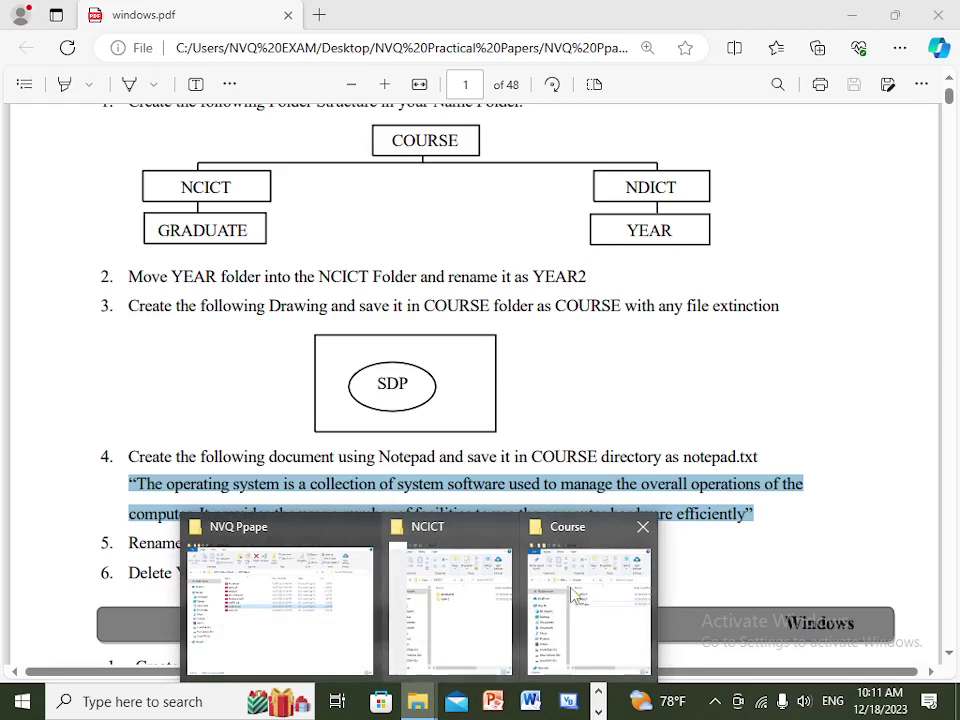
{"action": "left_click", "coordinate": [615, 622]}
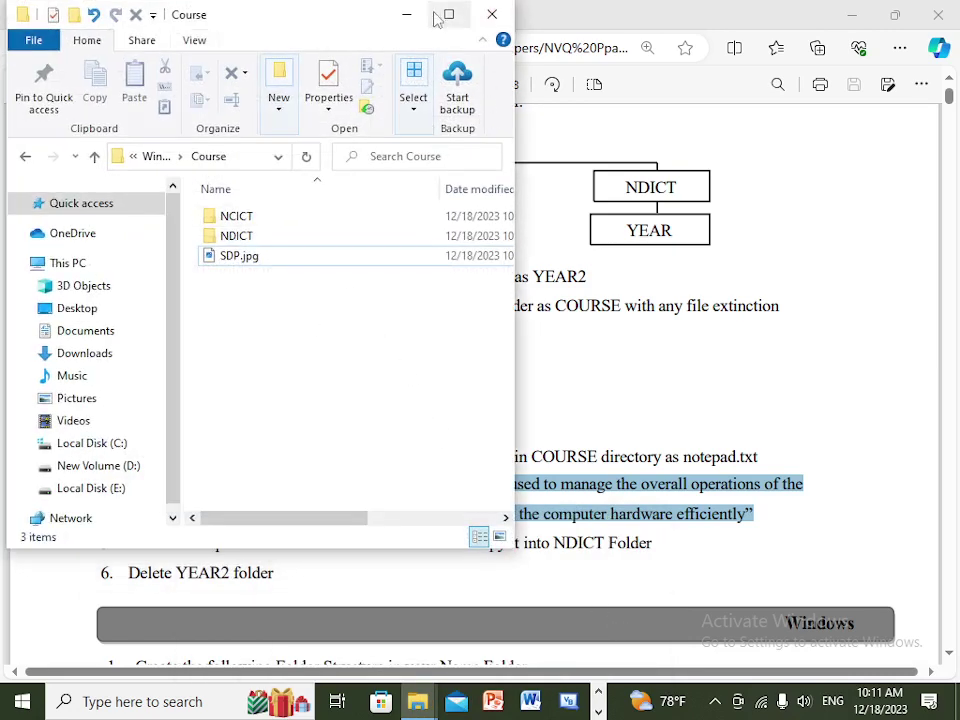
{"action": "left_click", "coordinate": [491, 14]}
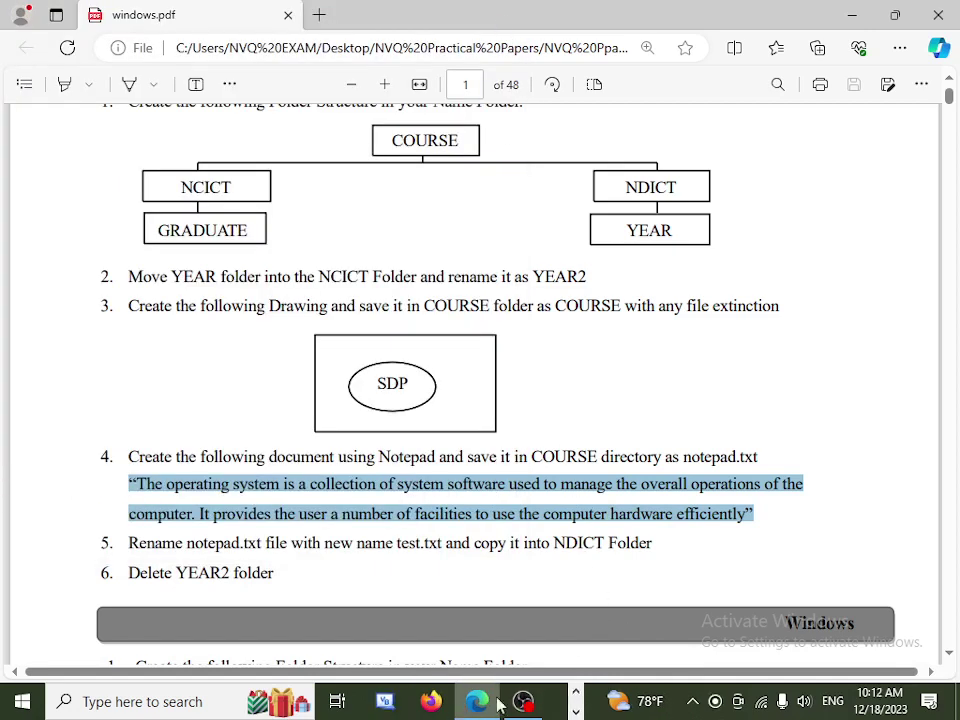
- Minimize windows.pdf and try to open New folder on the desktop
{"action": "left_click", "coordinate": [866, 18]}
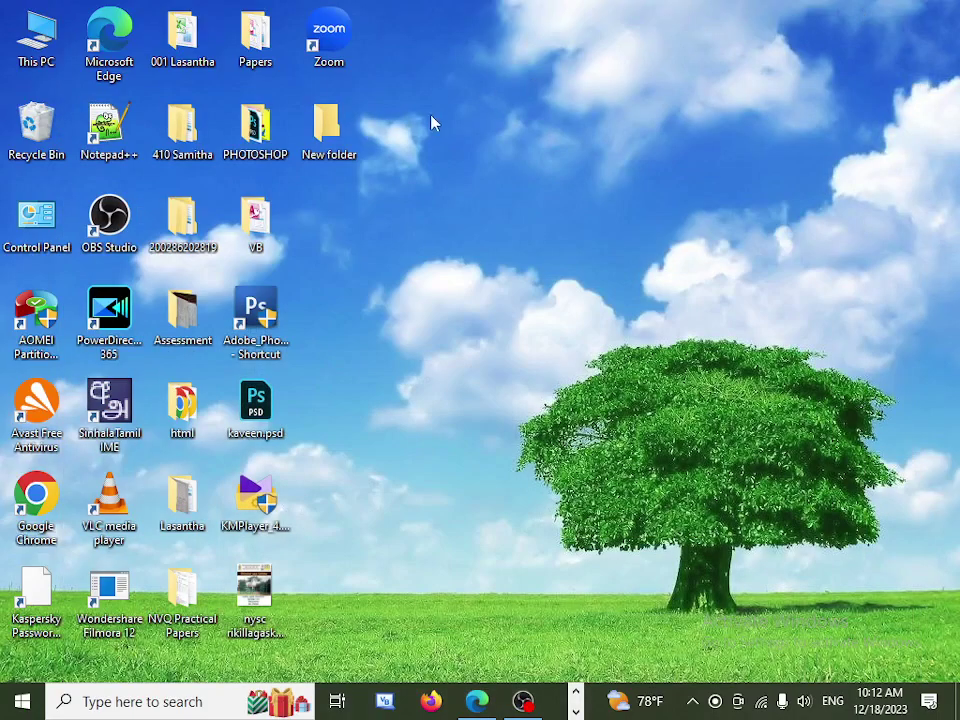
{"action": "double_click", "coordinate": [325, 130]}
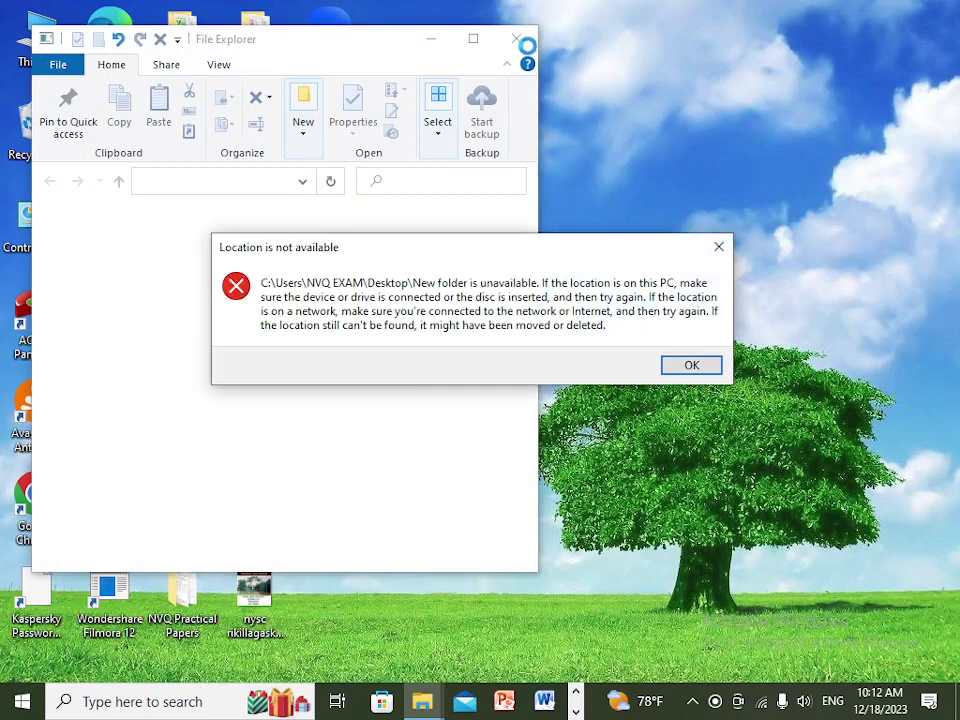
{"action": "left_click", "coordinate": [718, 248]}
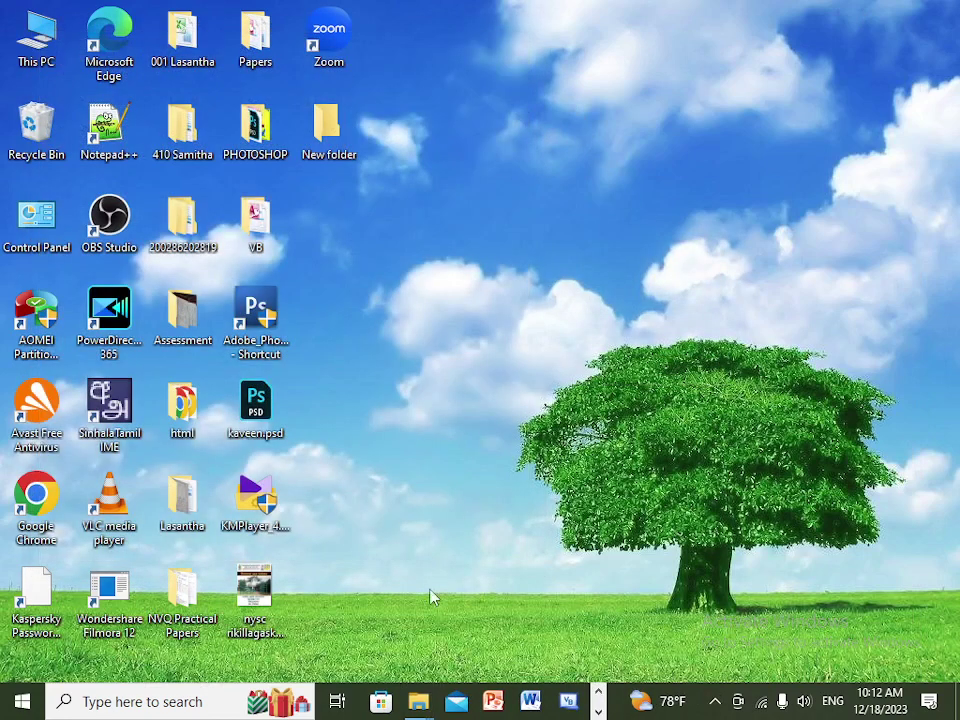
- Close the NCICT folder window and minimize the NVQ Ppape window
{"action": "mouse_move", "coordinate": [425, 706]}
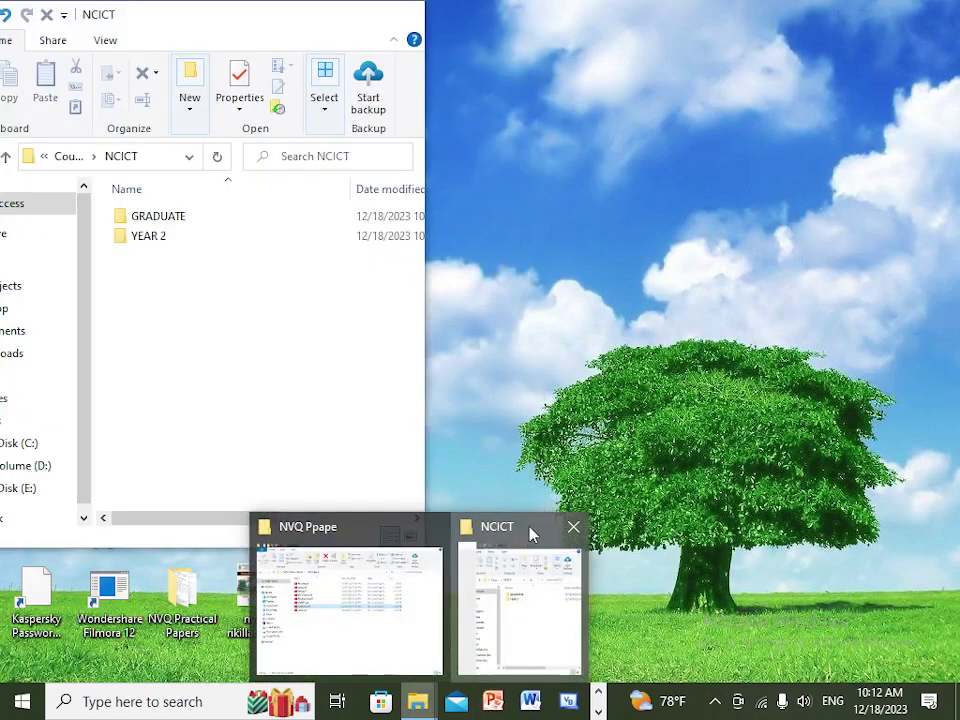
{"action": "left_click", "coordinate": [529, 545]}
{"action": "left_click", "coordinate": [310, 14]}
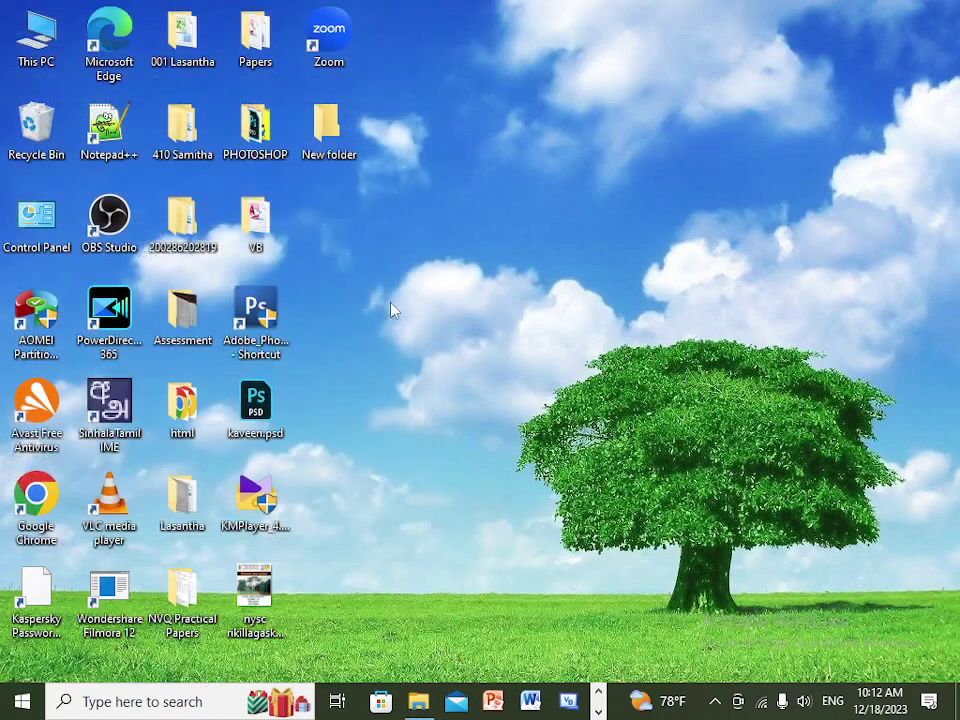
{"action": "left_click", "coordinate": [432, 706]}
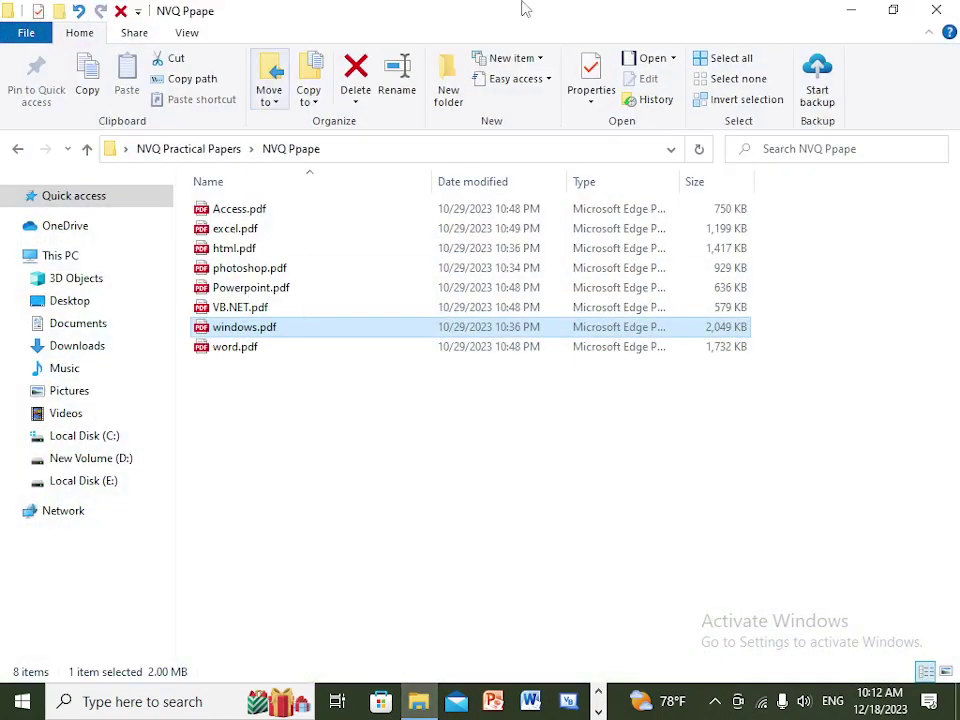
{"action": "left_click", "coordinate": [850, 22]}
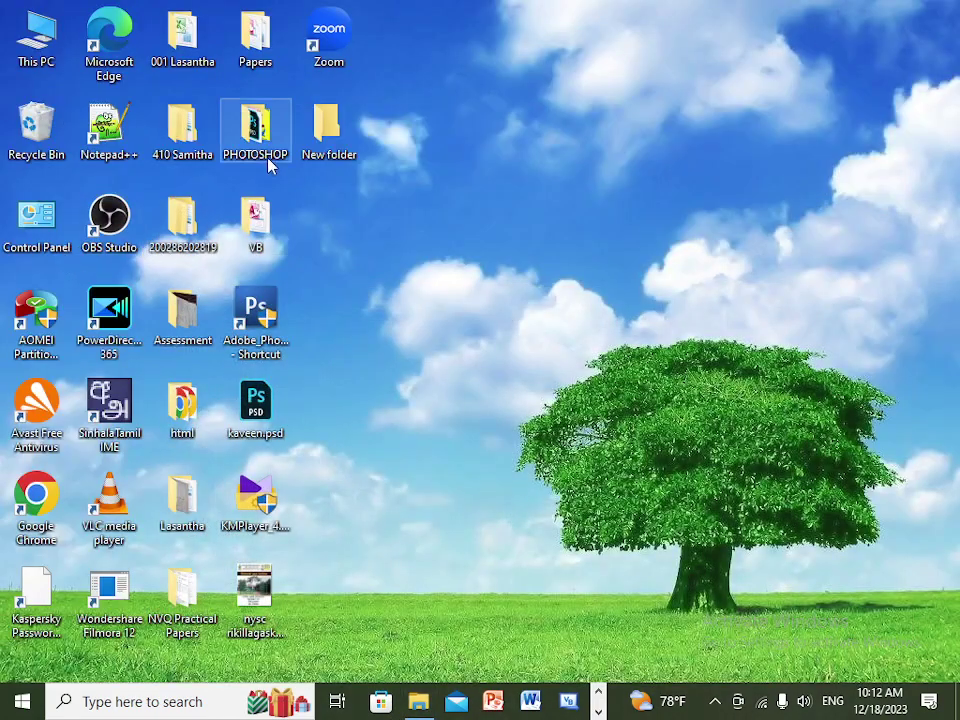
- Open Windows > Course inside the student's name folder on the Desktop and look for the saved text file
{"action": "double_click", "coordinate": [184, 126]}
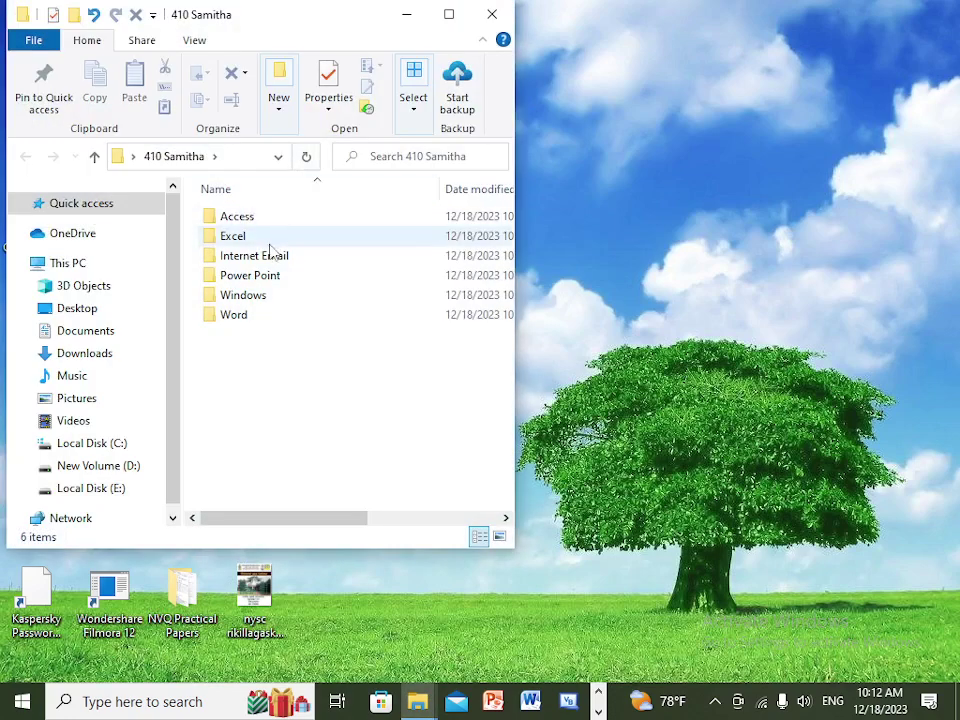
{"action": "double_click", "coordinate": [260, 298]}
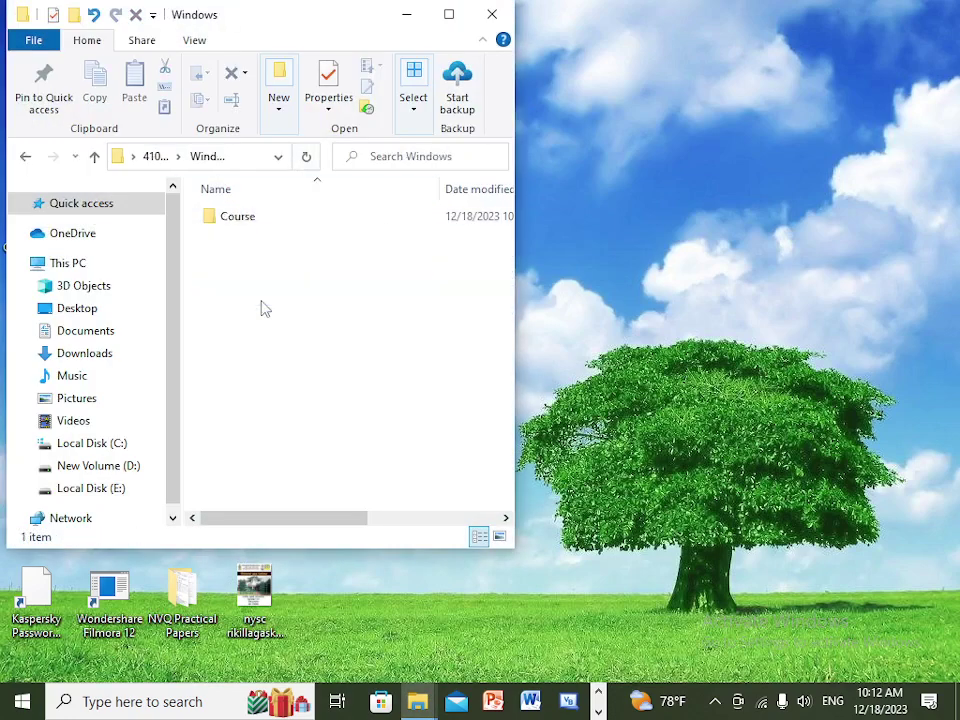
{"action": "double_click", "coordinate": [258, 219]}
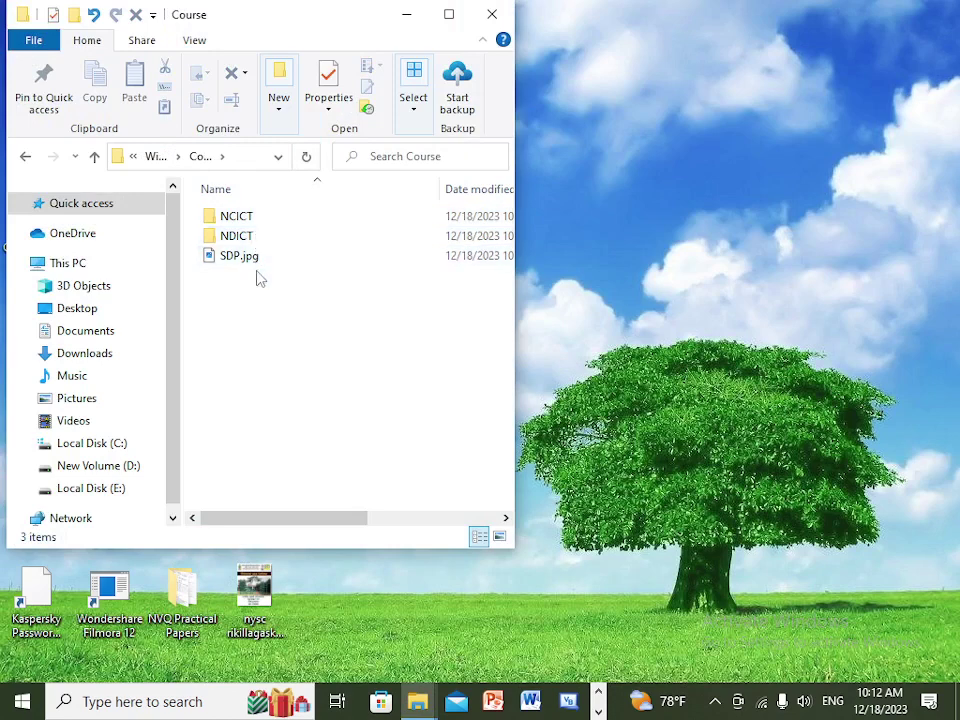
{"action": "left_click", "coordinate": [597, 712]}
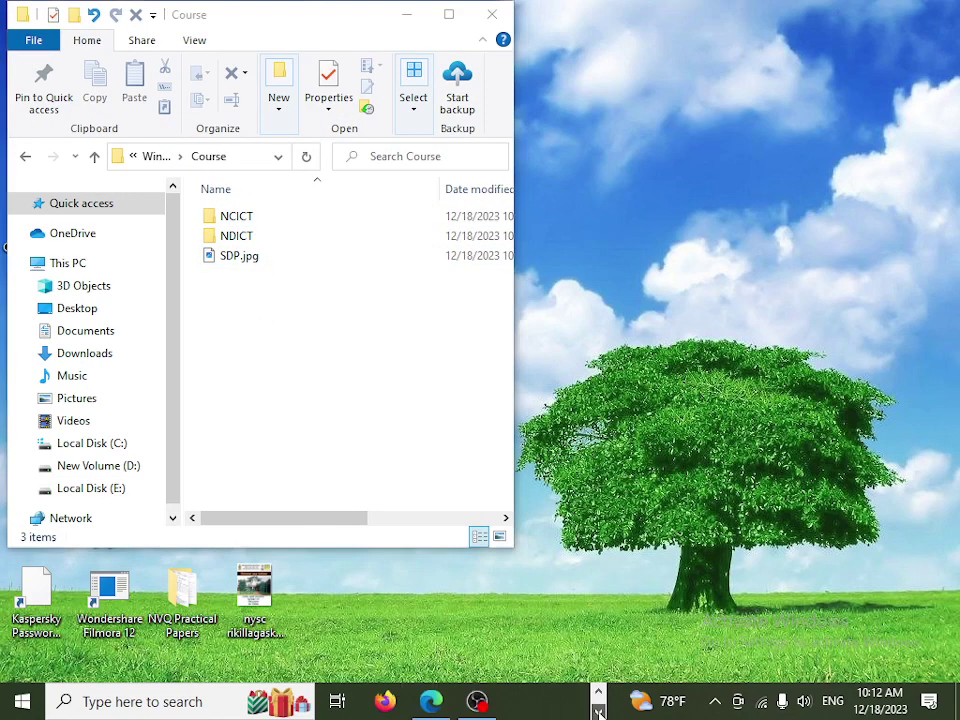
{"action": "left_click", "coordinate": [597, 690]}
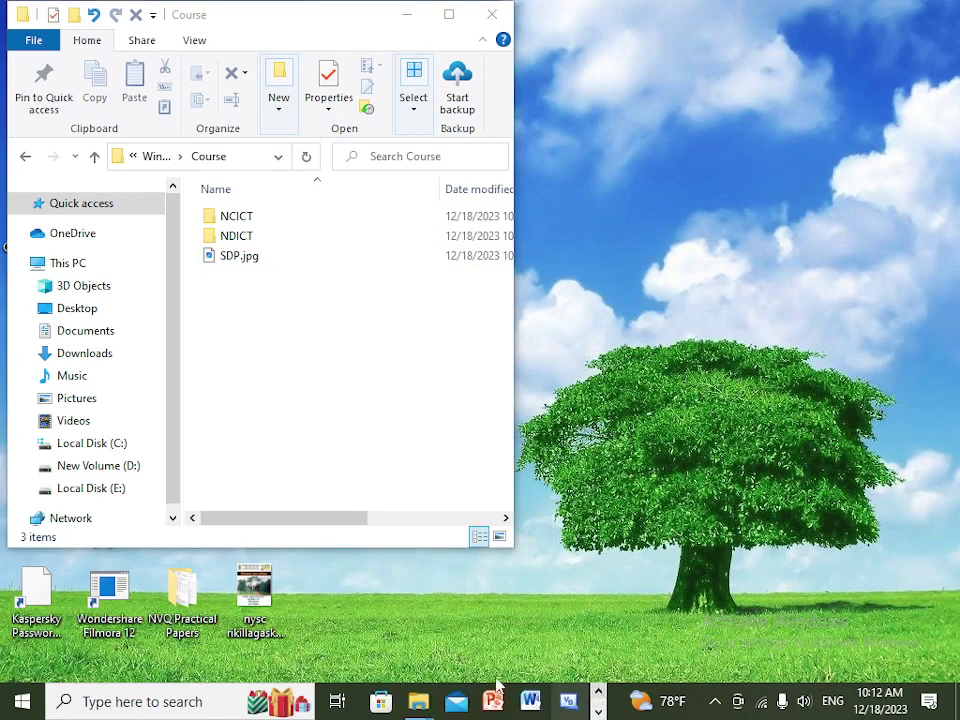
- Search Windows for Notepad and open the recent file NOTEPAD.txt
{"action": "left_click", "coordinate": [139, 703]}
{"action": "type", "text": "NOTEPA"}
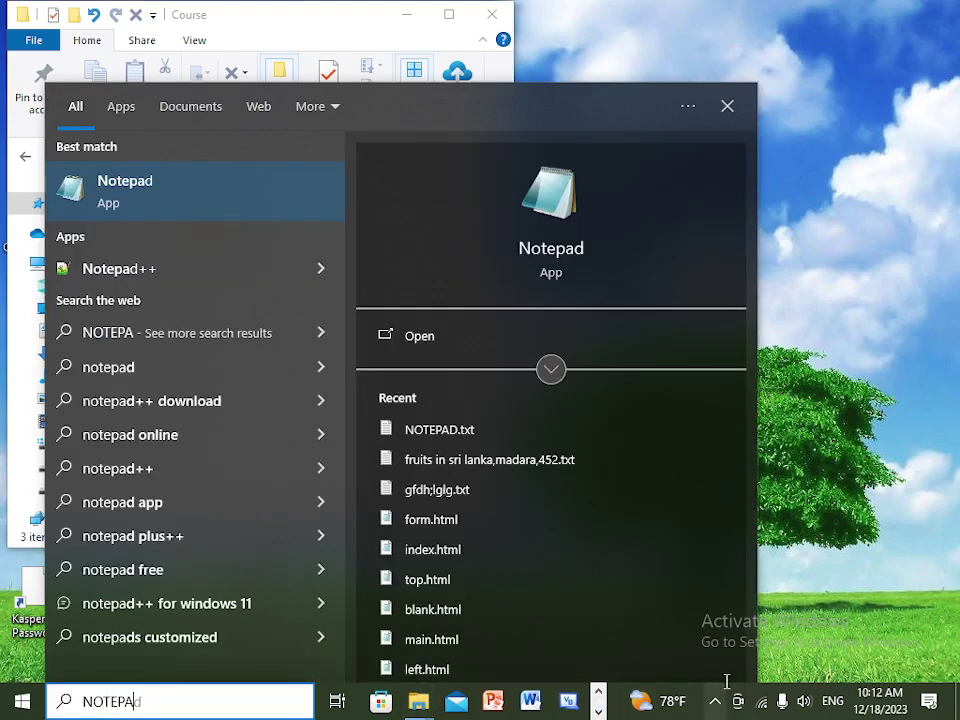
{"action": "left_click", "coordinate": [489, 429]}
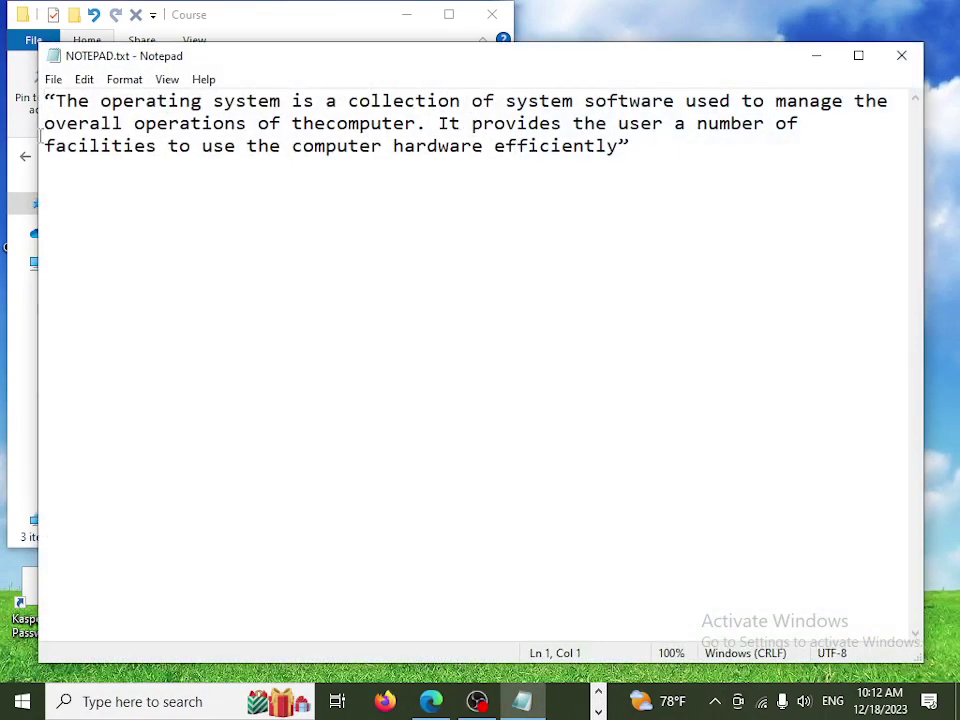
- Save a copy of the text as NOTEPAD.txt in the Course folder and close Notepad
{"action": "left_click", "coordinate": [53, 79]}
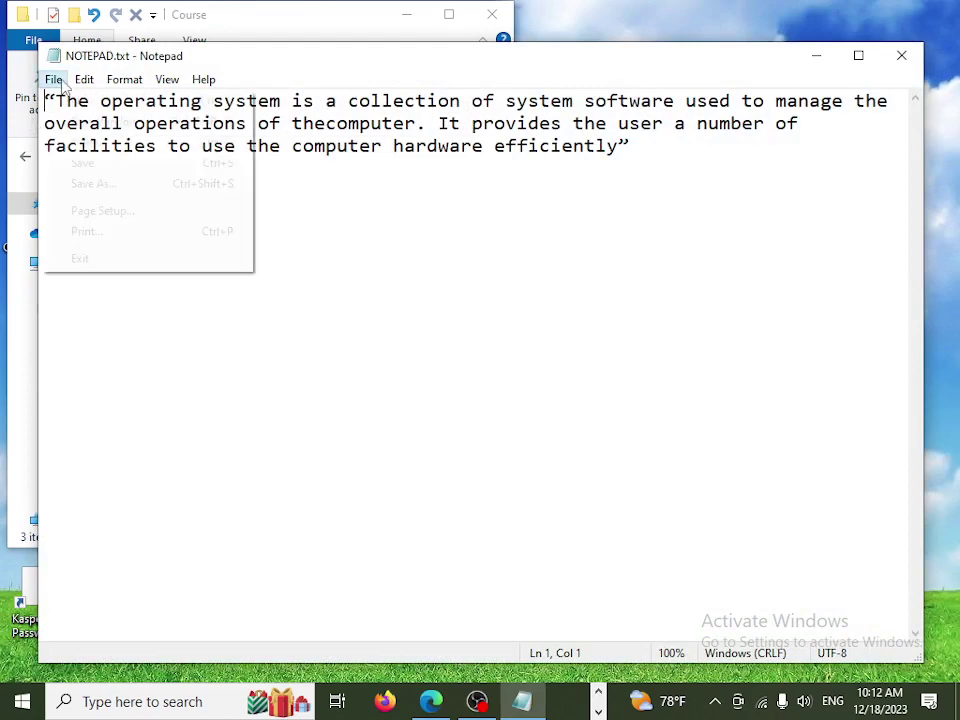
{"action": "left_click", "coordinate": [92, 184]}
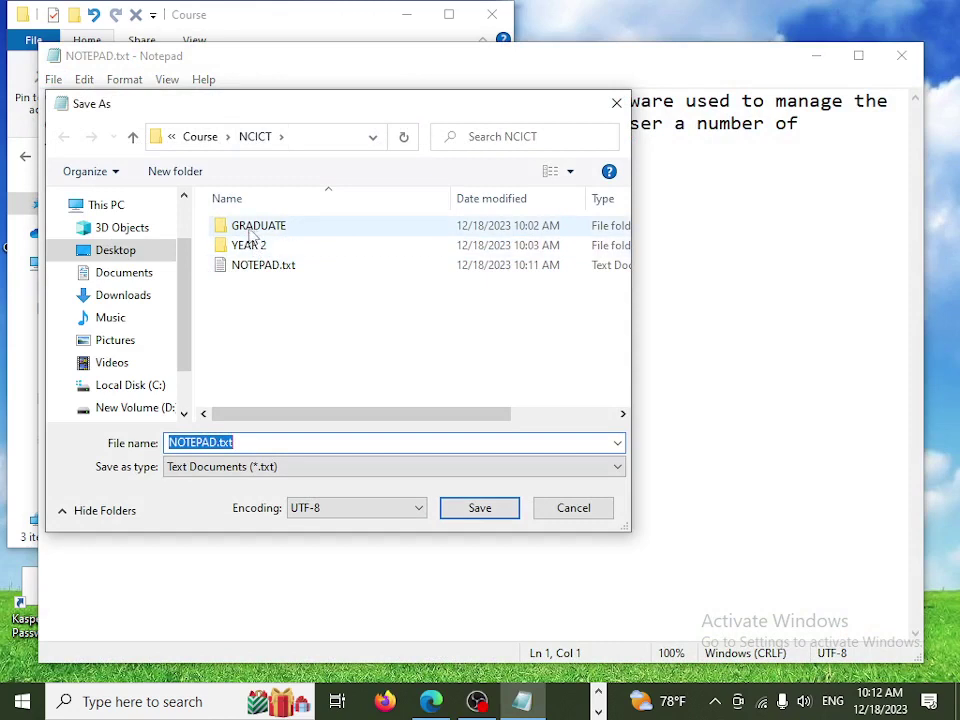
{"action": "left_click", "coordinate": [171, 137]}
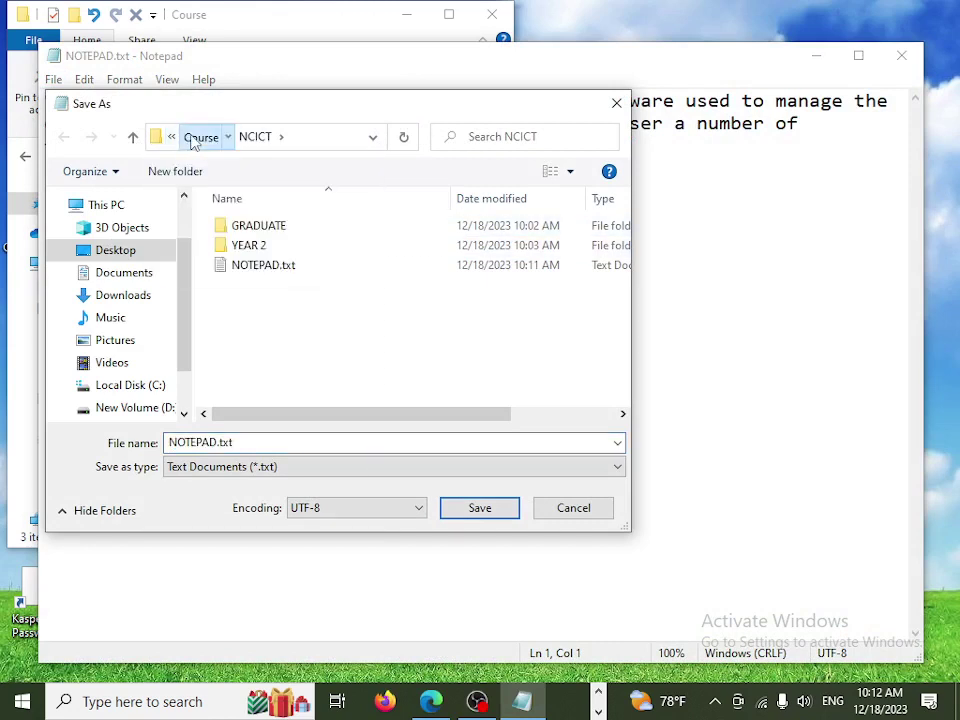
{"action": "left_click", "coordinate": [193, 137]}
{"action": "left_click", "coordinate": [478, 512]}
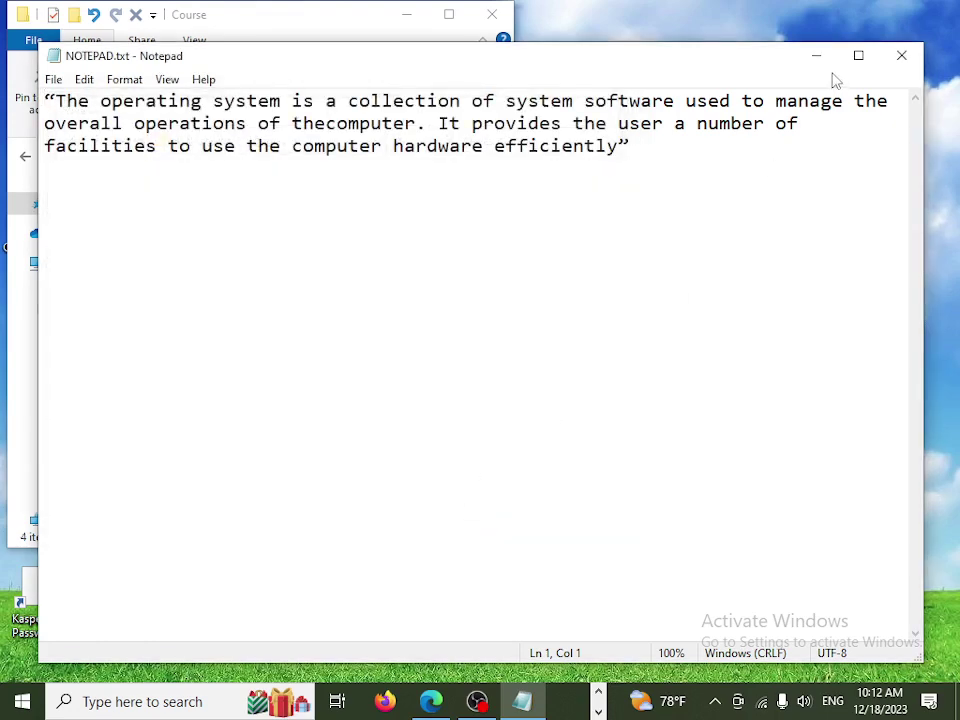
{"action": "left_click", "coordinate": [902, 60]}
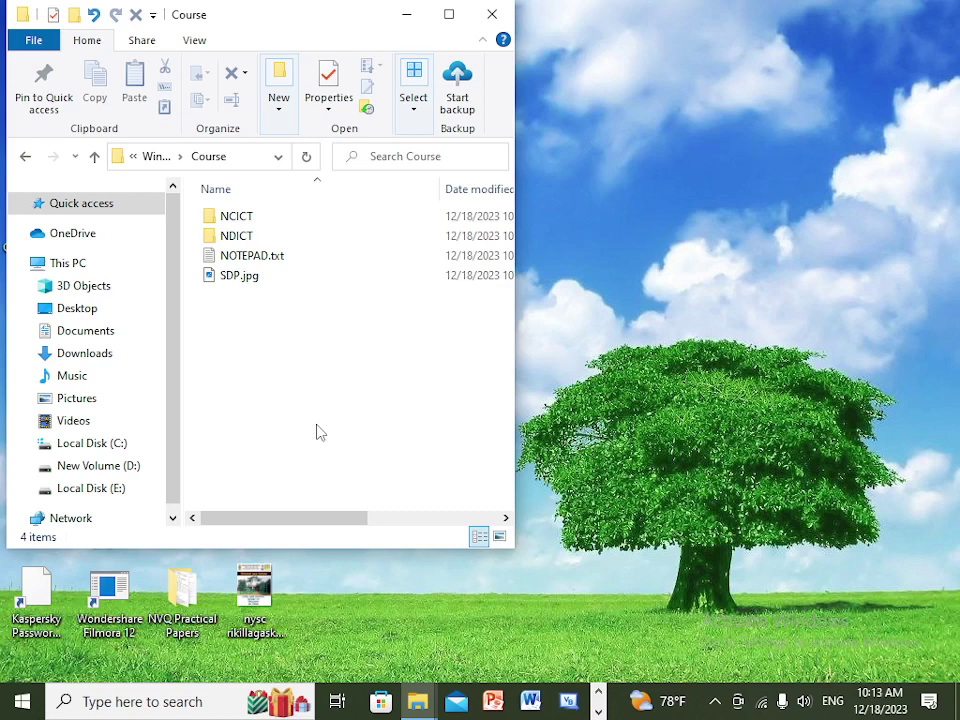
- Open NOTEPAD.txt from the Course folder and set the Notepad font to Cooper, size 20
{"action": "double_click", "coordinate": [262, 258]}
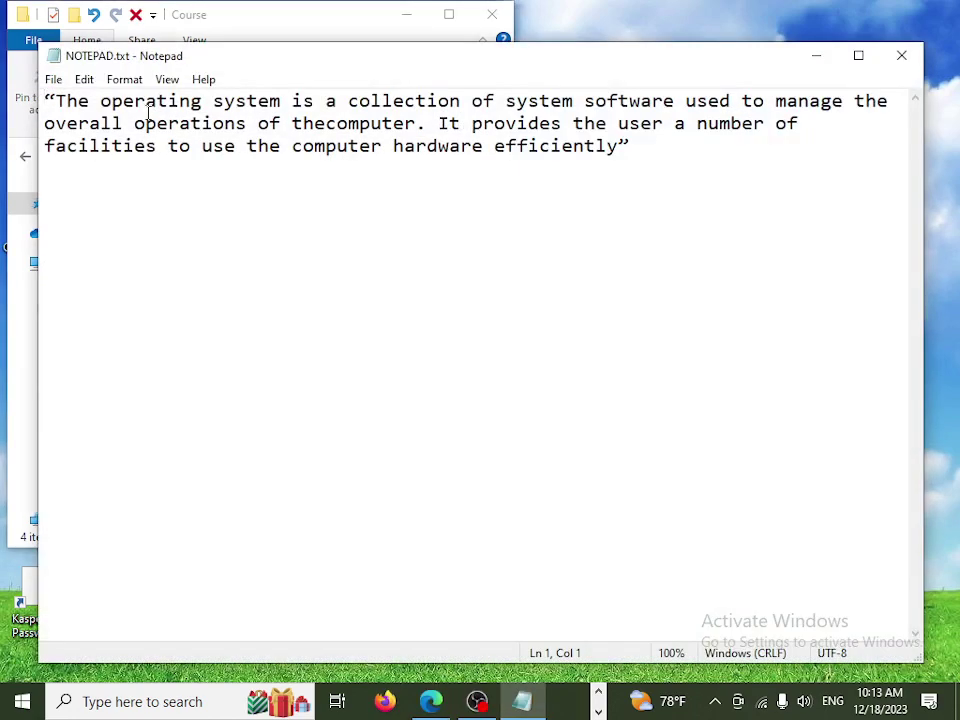
{"action": "left_click_drag", "start_coordinate": [57, 100], "coordinate": [767, 141]}
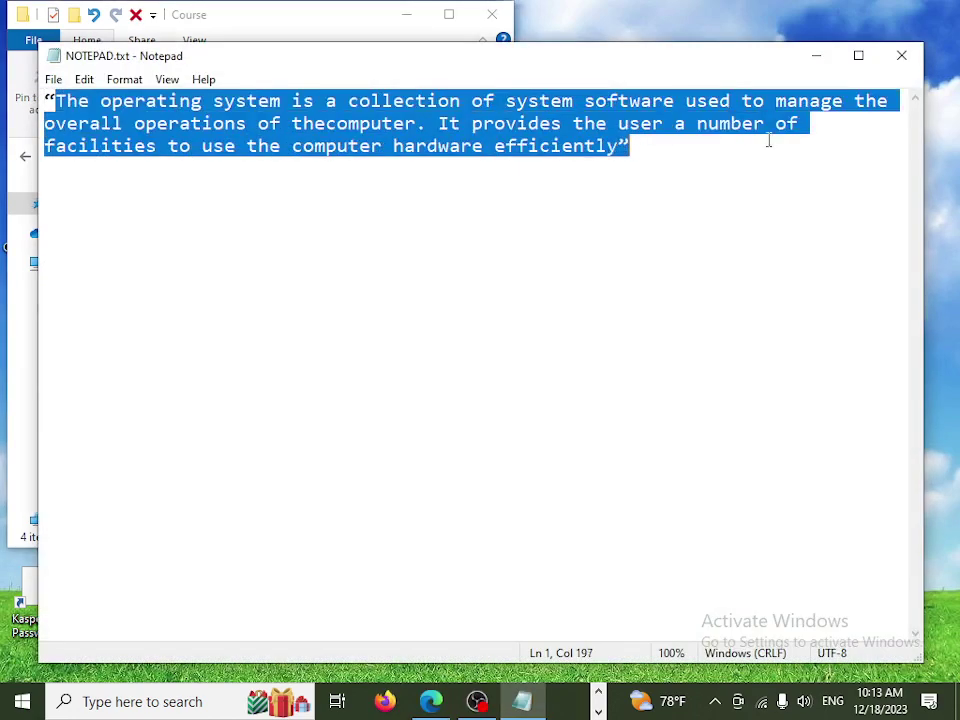
{"action": "left_click", "coordinate": [125, 80]}
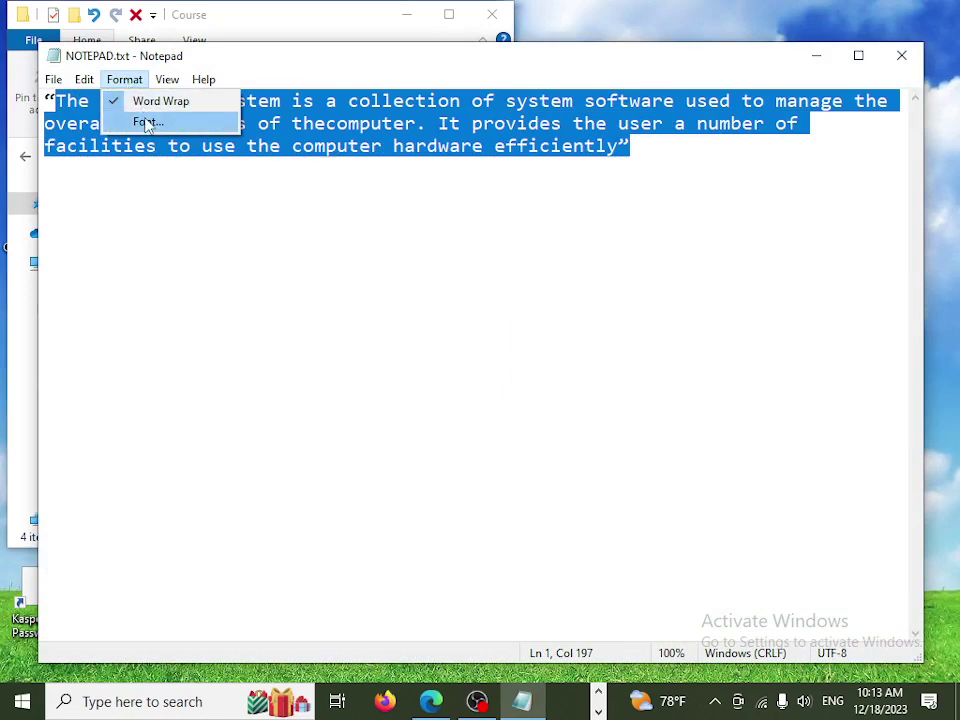
{"action": "left_click", "coordinate": [147, 121]}
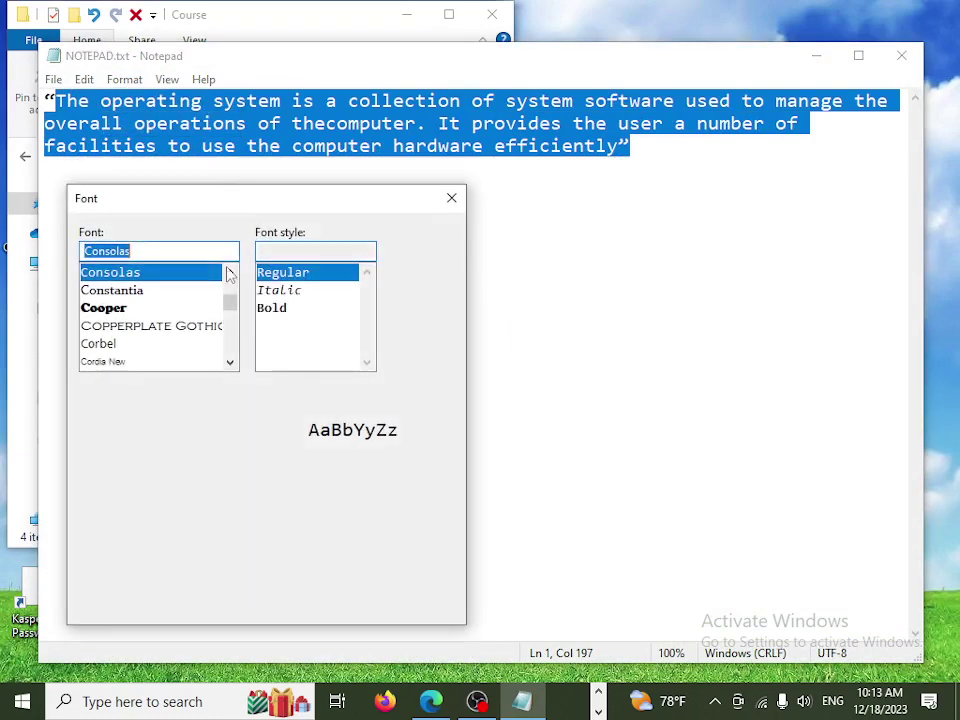
{"action": "left_click", "coordinate": [116, 309]}
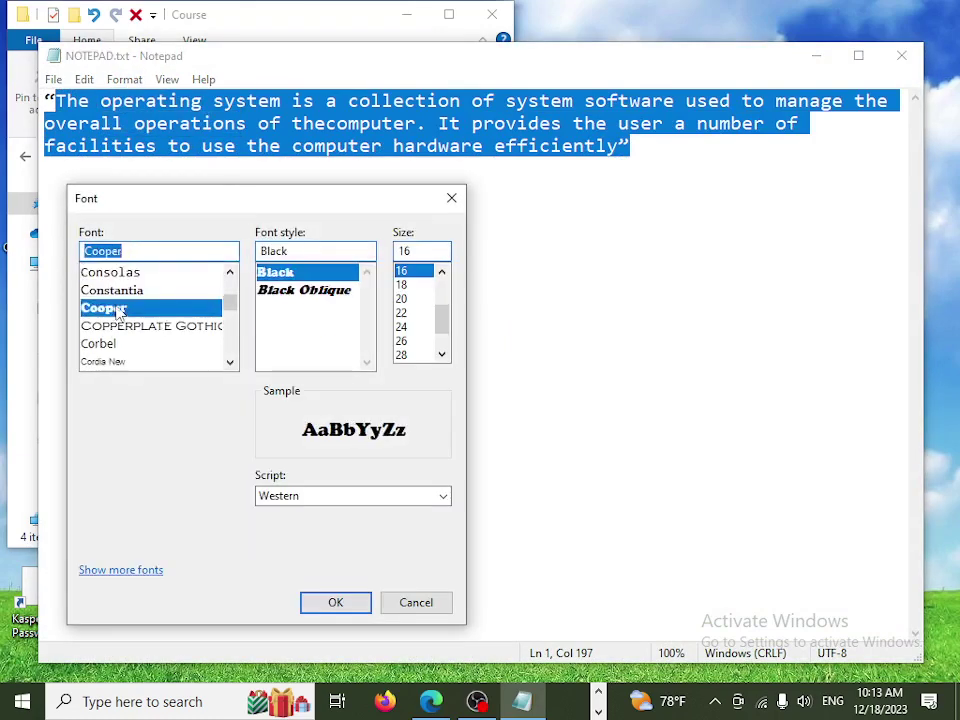
{"action": "left_click", "coordinate": [401, 298]}
{"action": "left_click", "coordinate": [350, 608]}
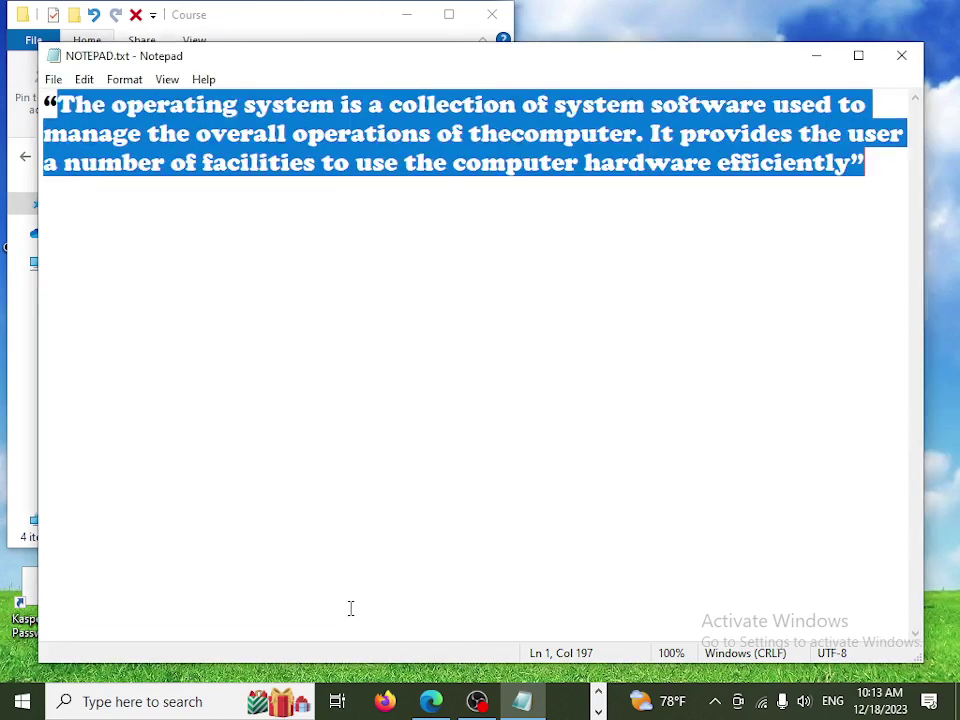
{"action": "left_click", "coordinate": [317, 296]}
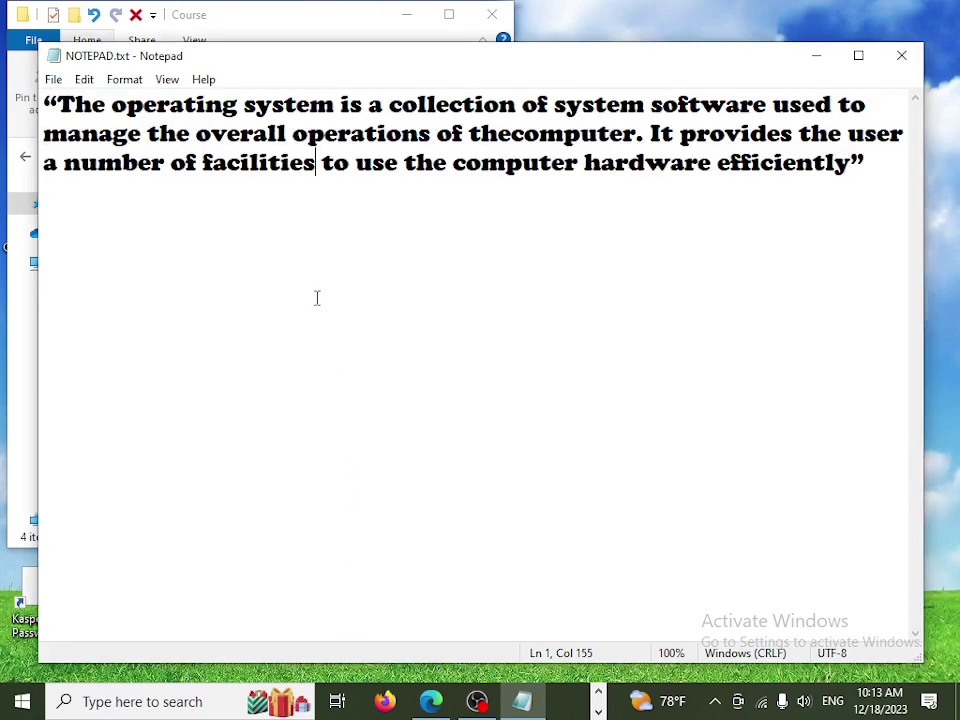
- Save NOTEPAD.txt in its current location
{"action": "left_click", "coordinate": [53, 79]}
{"action": "left_click", "coordinate": [85, 164]}
{"action": "left_click", "coordinate": [53, 79]}
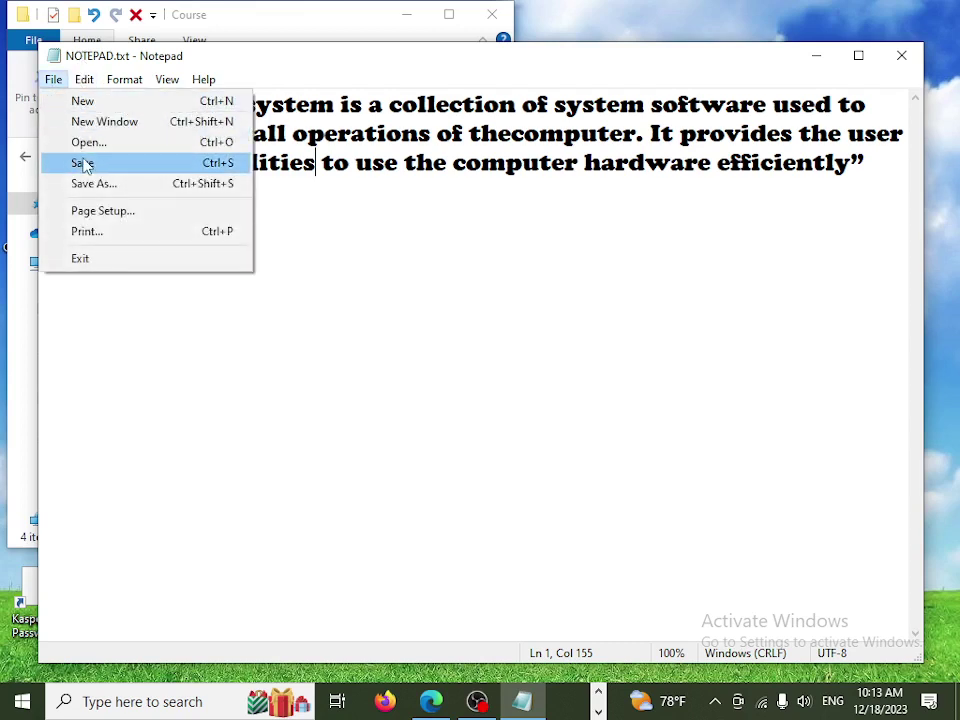
{"action": "left_click", "coordinate": [84, 162]}
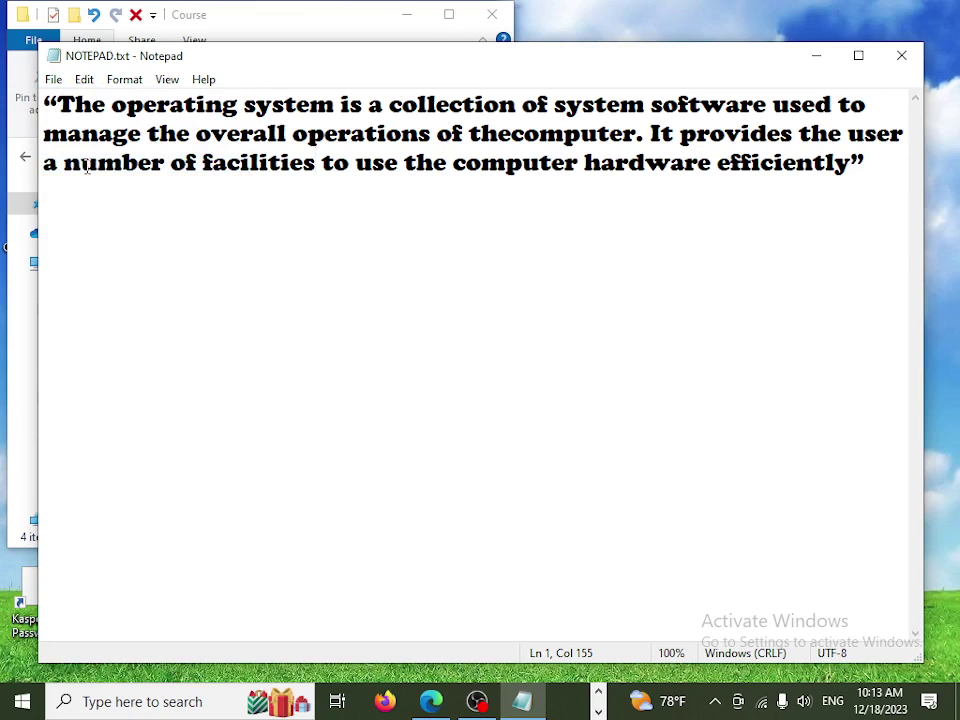
- Save the text into the NCICT folder, replacing the existing NOTEPAD.txt, and close Notepad
{"action": "left_click", "coordinate": [53, 79]}
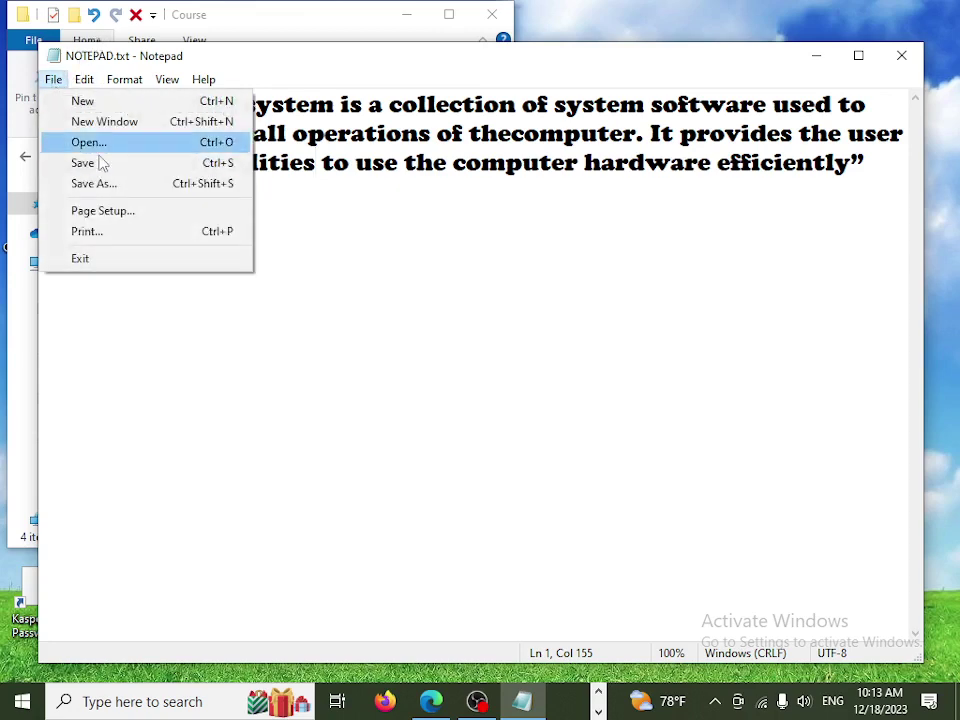
{"action": "left_click", "coordinate": [116, 184]}
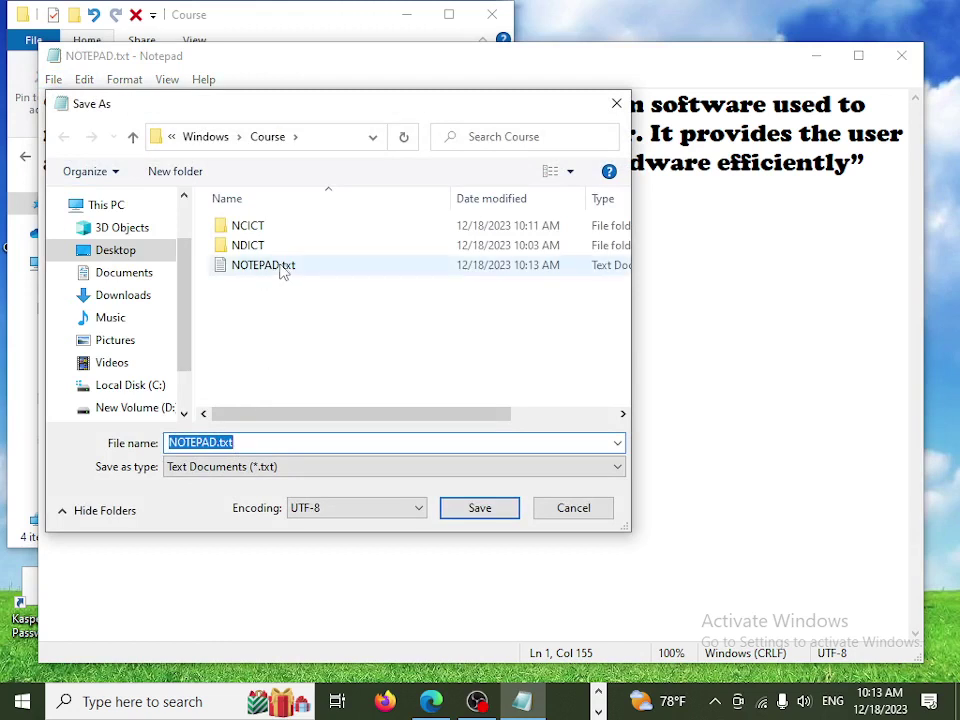
{"action": "double_click", "coordinate": [250, 228]}
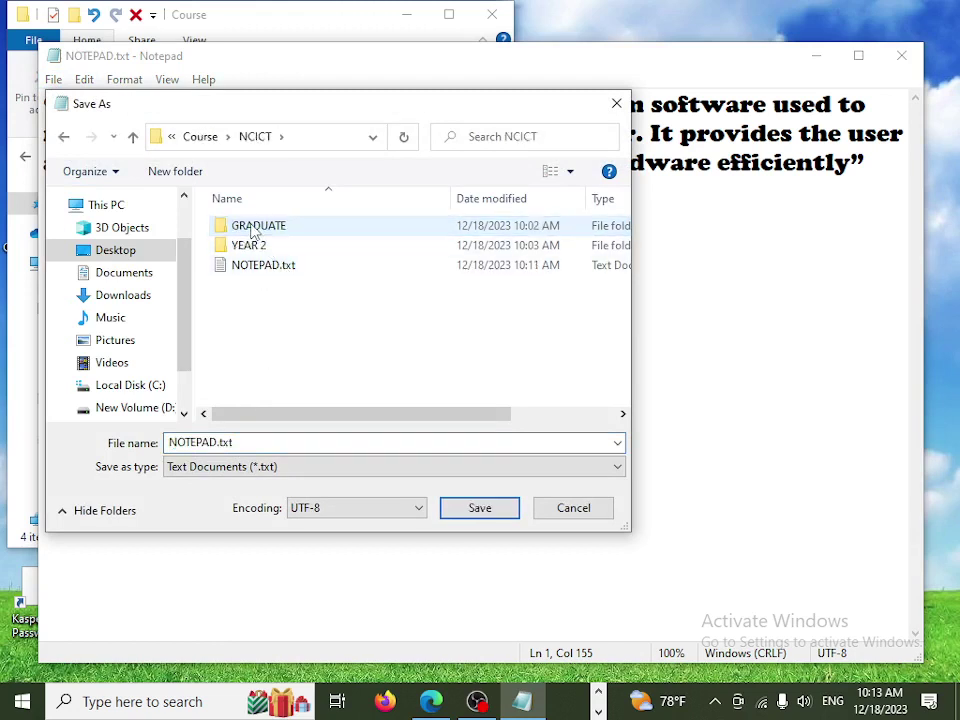
{"action": "left_click", "coordinate": [258, 268]}
{"action": "left_click", "coordinate": [485, 509]}
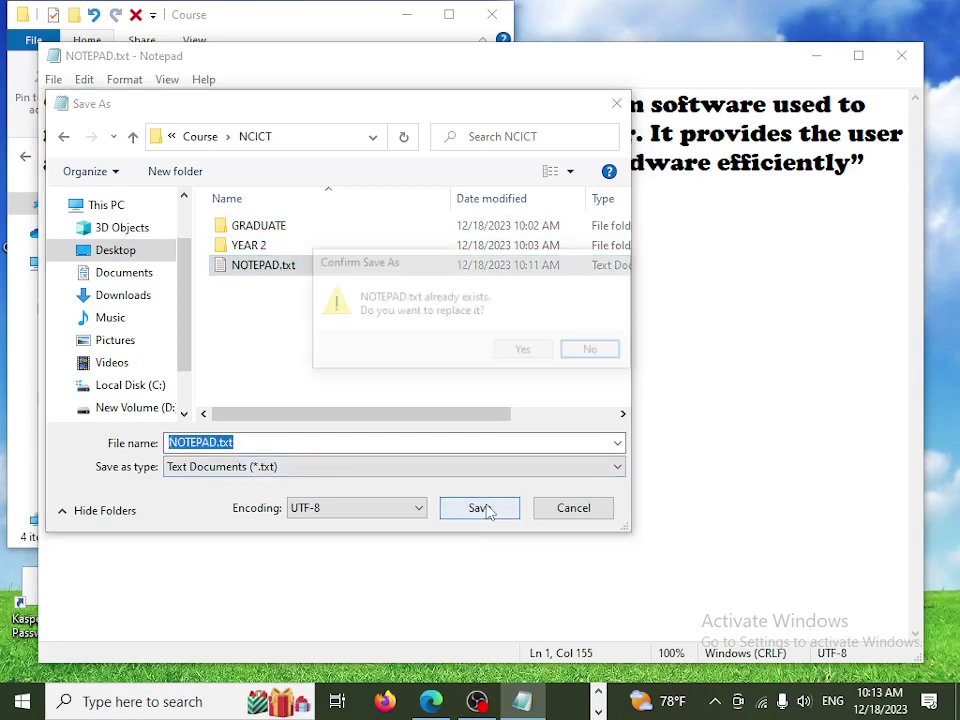
{"action": "left_click", "coordinate": [520, 354]}
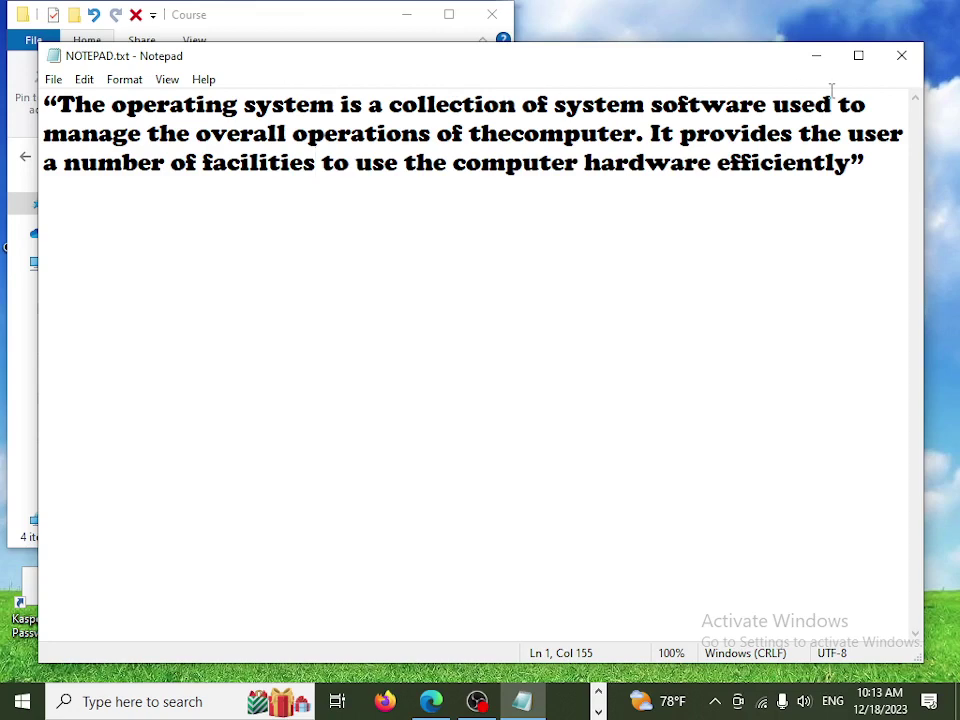
{"action": "left_click", "coordinate": [901, 56]}
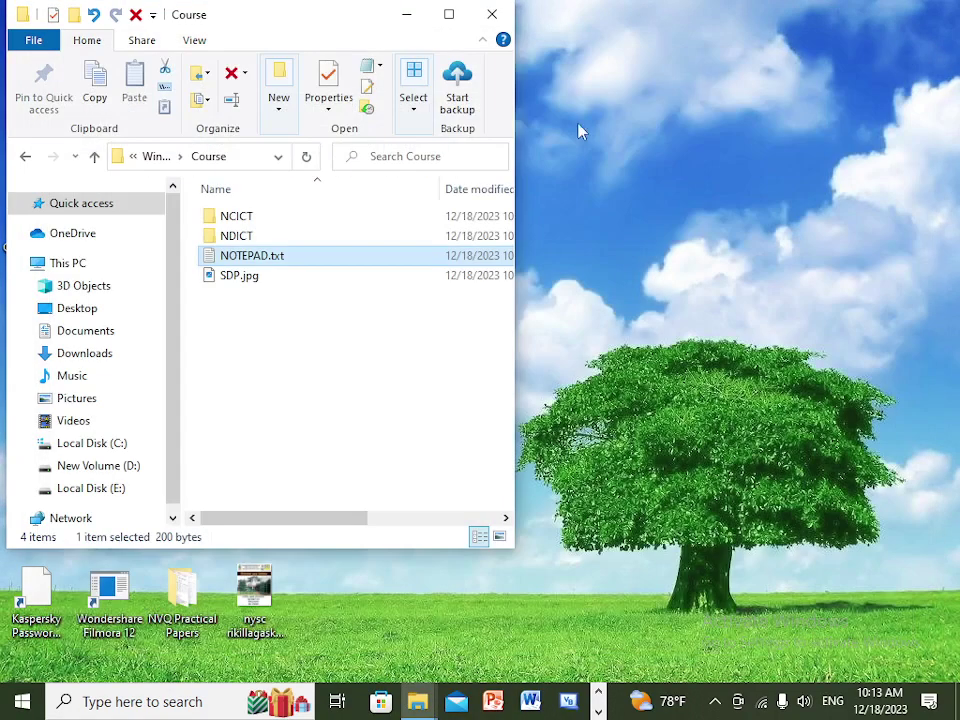
- Switch to windows.pdf in Microsoft Edge, read tasks 5 and 6, and minimize it
{"action": "left_click", "coordinate": [598, 709]}
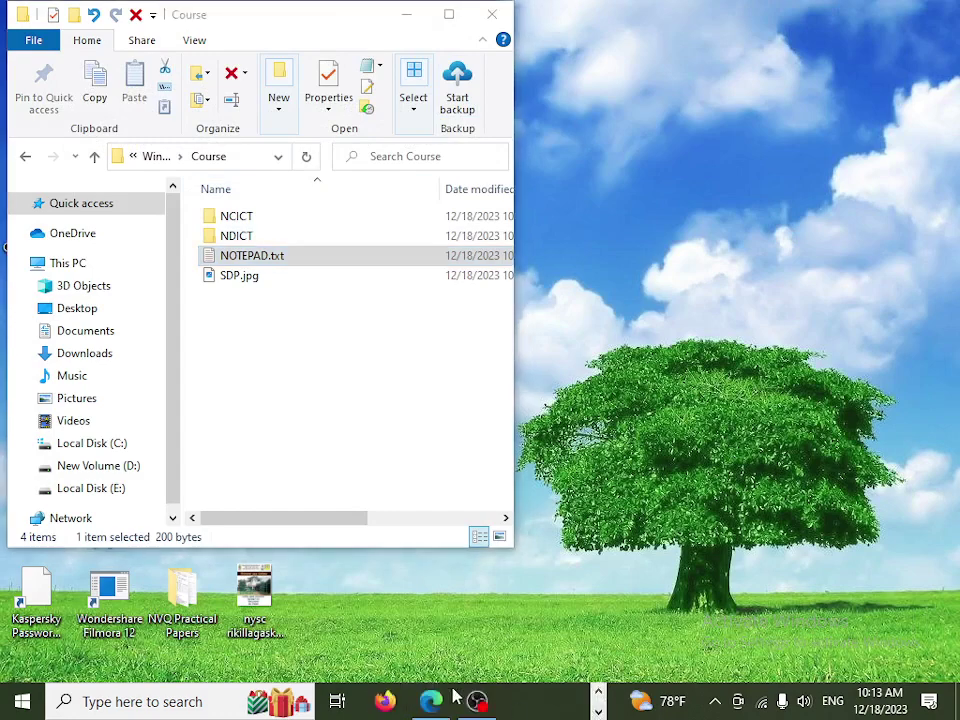
{"action": "left_click", "coordinate": [431, 701]}
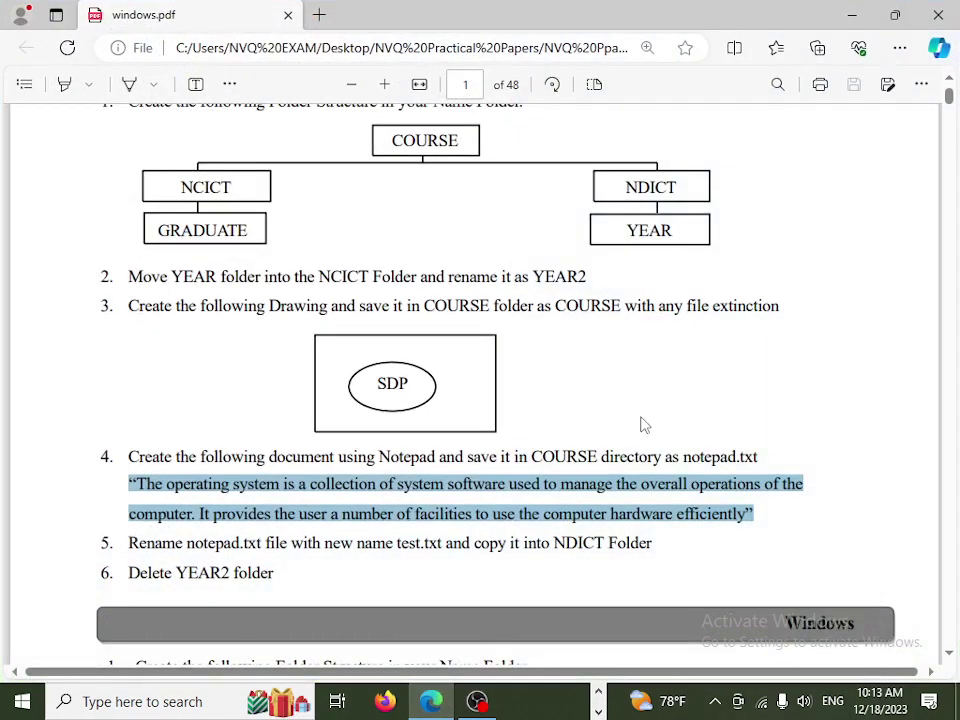
{"action": "scroll", "coordinate": [645, 425], "scroll_direction": "down", "scroll_amount": 3}
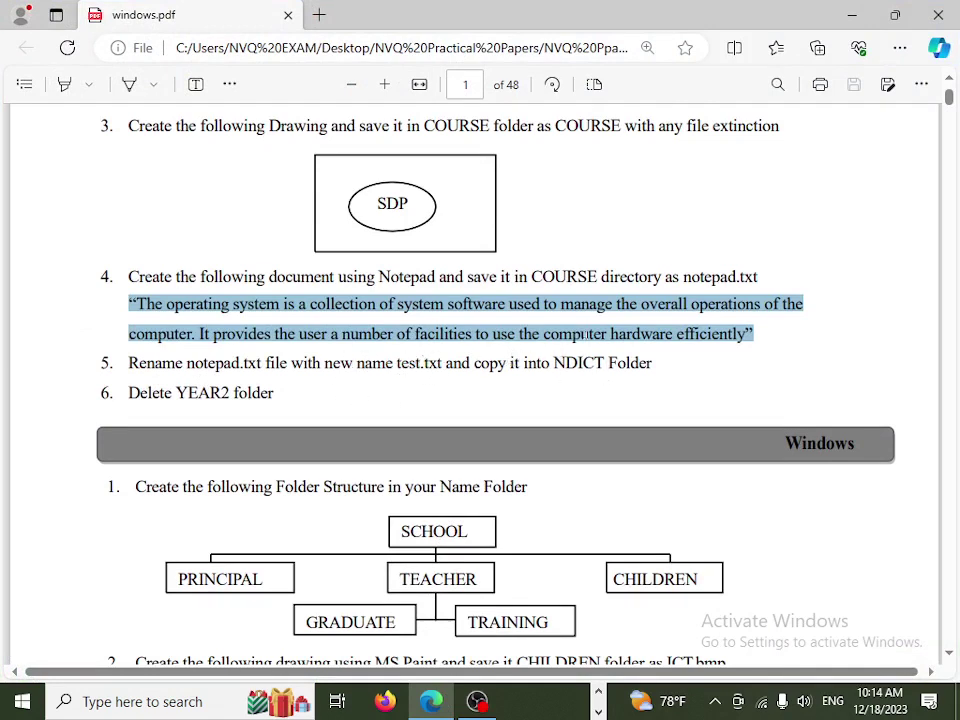
{"action": "left_click", "coordinate": [863, 15]}
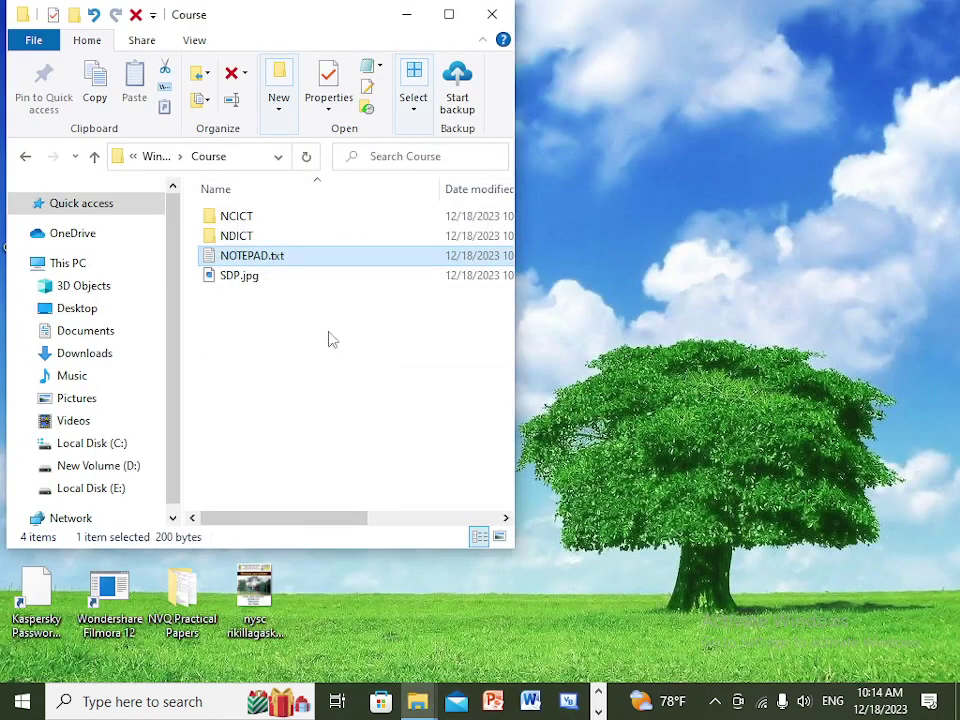
- Rename NOTEPAD.txt in the Course folder to NAME TEXT.txt
{"action": "right_click", "coordinate": [240, 259]}
{"action": "left_click", "coordinate": [304, 648]}
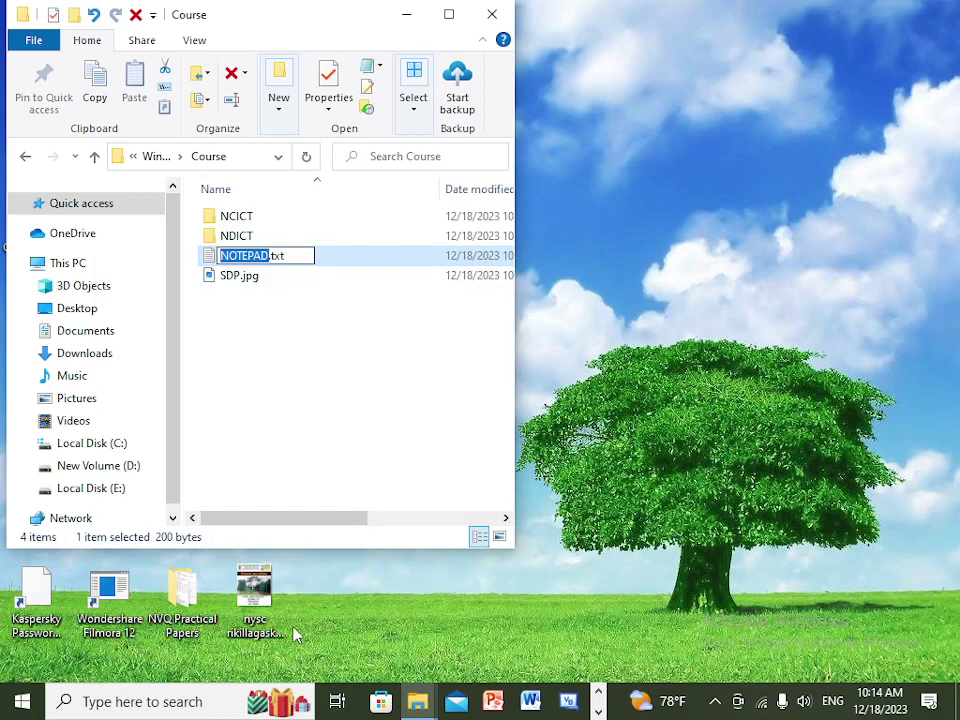
{"action": "type", "text": "NAME TEXT"}
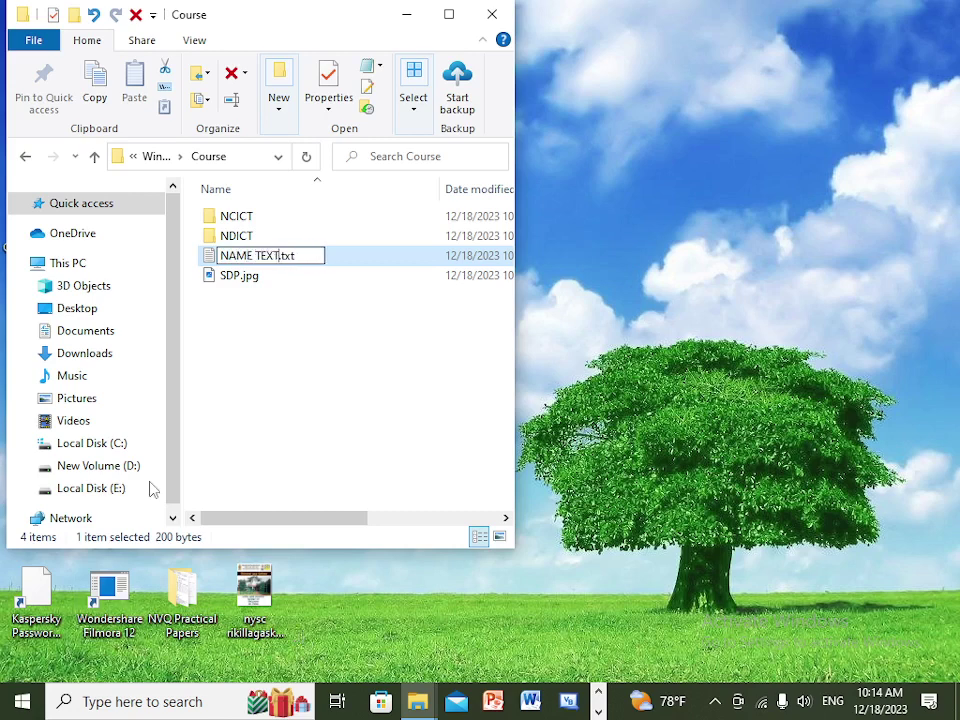
{"action": "left_click", "coordinate": [298, 360]}
- Maximize the Course window and copy NAME TEXT.txt into the NDICT folder
{"action": "left_click", "coordinate": [287, 258]}
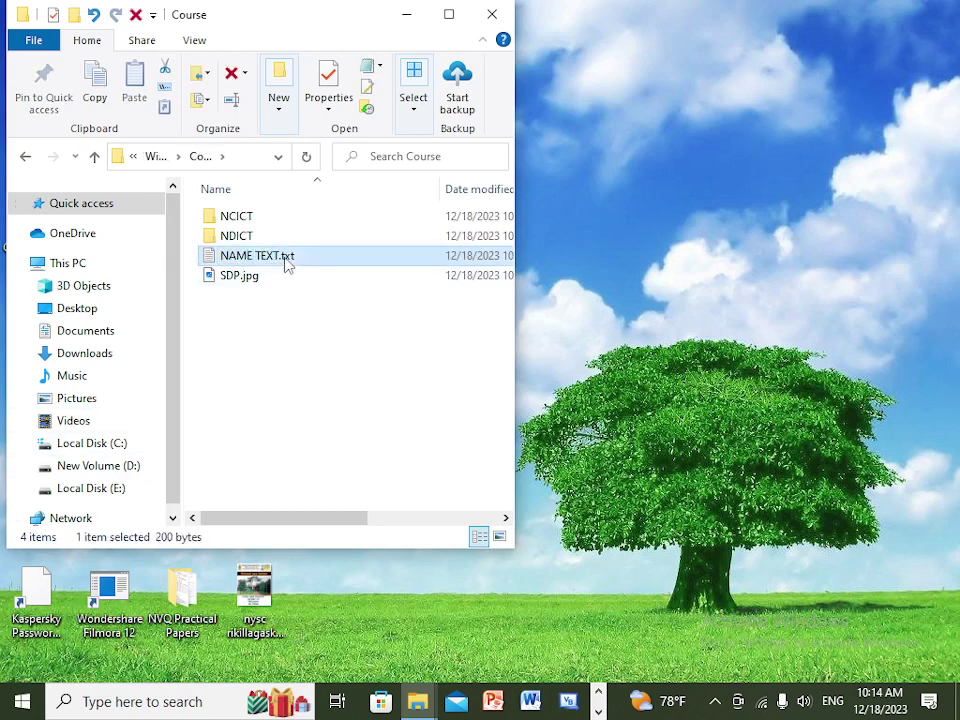
{"action": "left_click", "coordinate": [449, 14]}
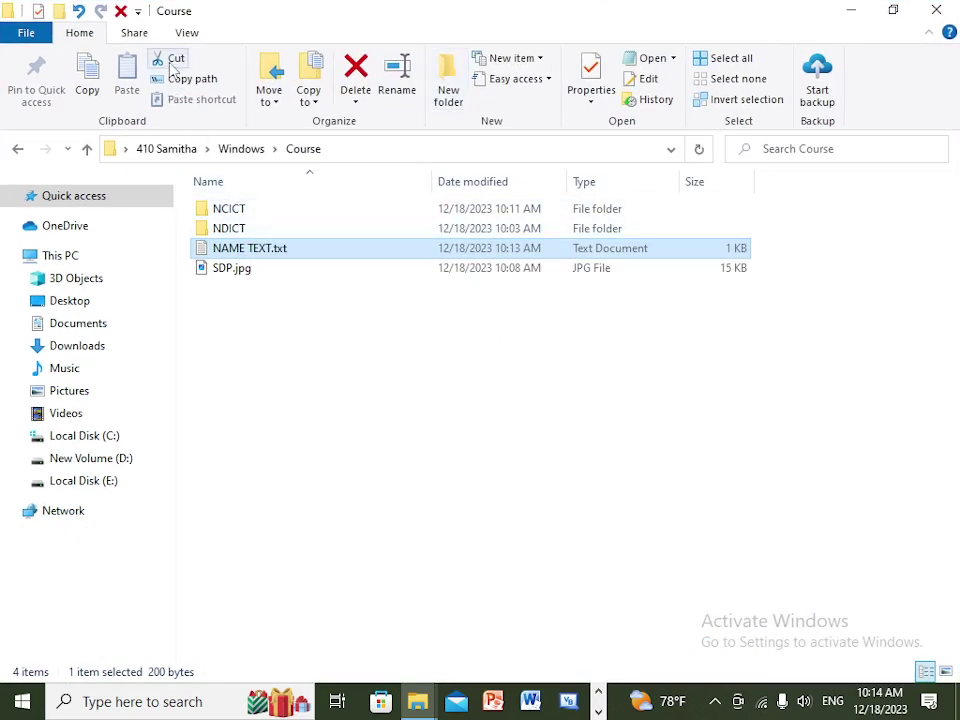
{"action": "left_click", "coordinate": [82, 90]}
{"action": "double_click", "coordinate": [221, 227]}
{"action": "left_click", "coordinate": [127, 82]}
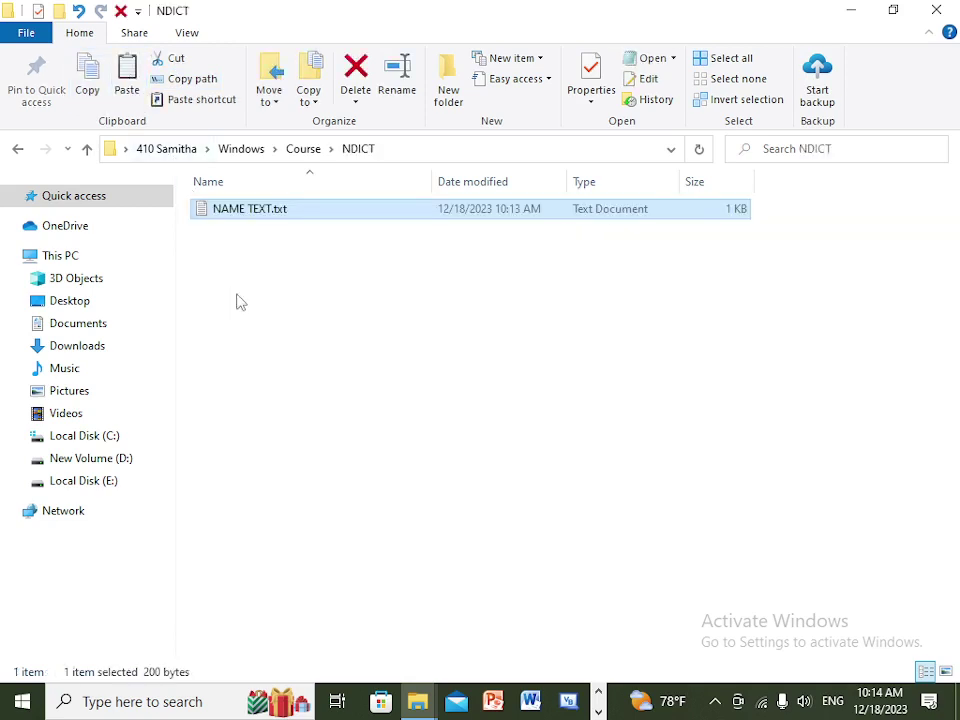
- Minimize the NDICT folder window and return to windows.pdf in Microsoft Edge to check the remaining tasks
{"action": "left_click", "coordinate": [855, 14]}
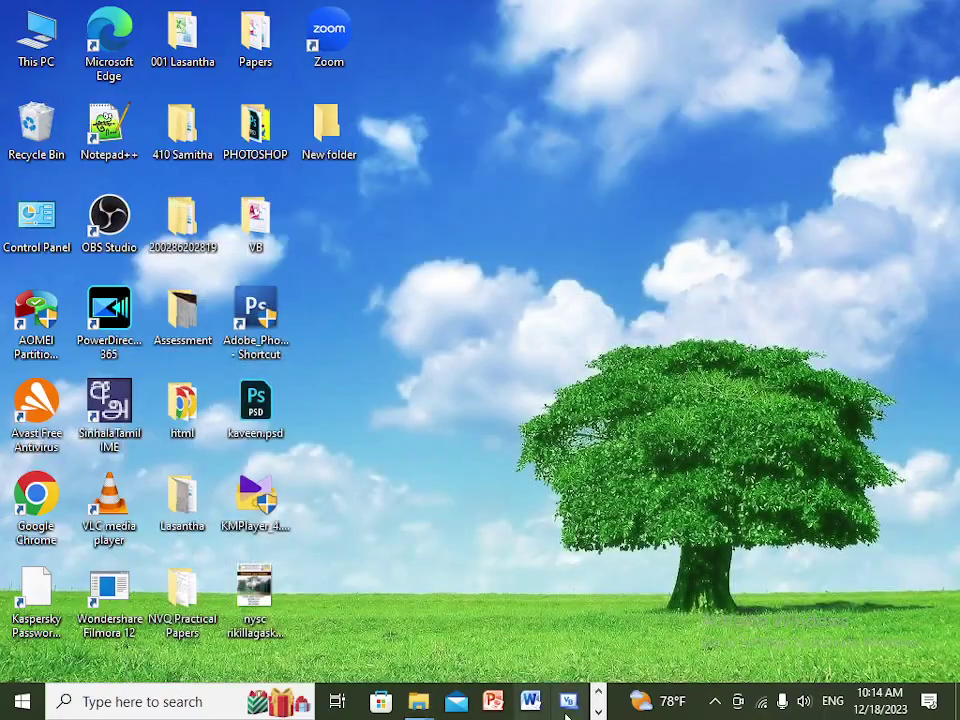
{"action": "left_click", "coordinate": [598, 712]}
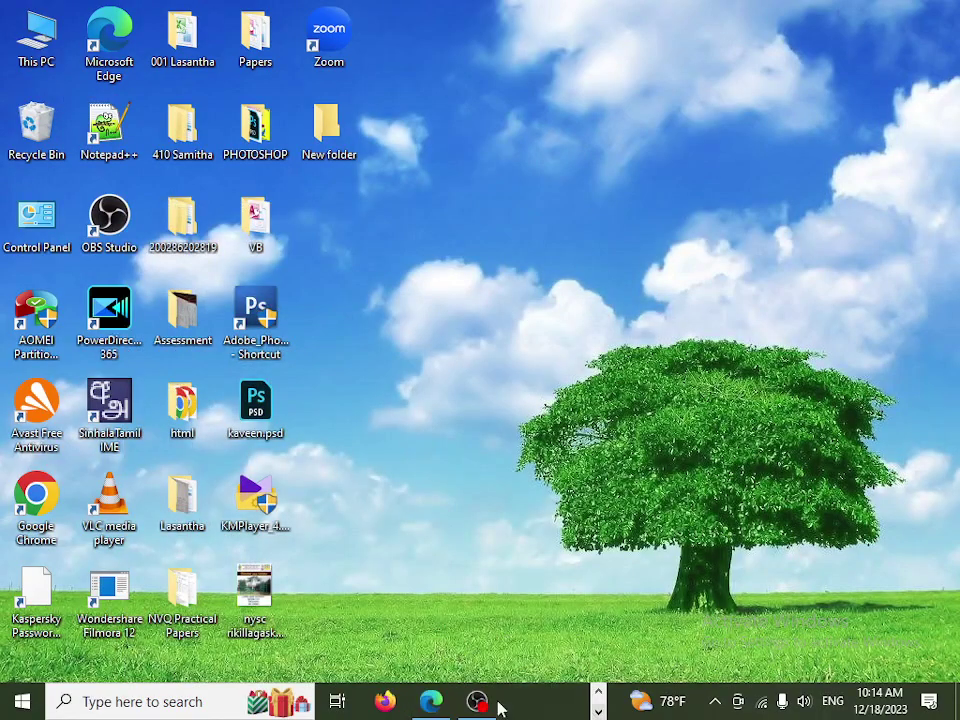
{"action": "left_click", "coordinate": [431, 701]}
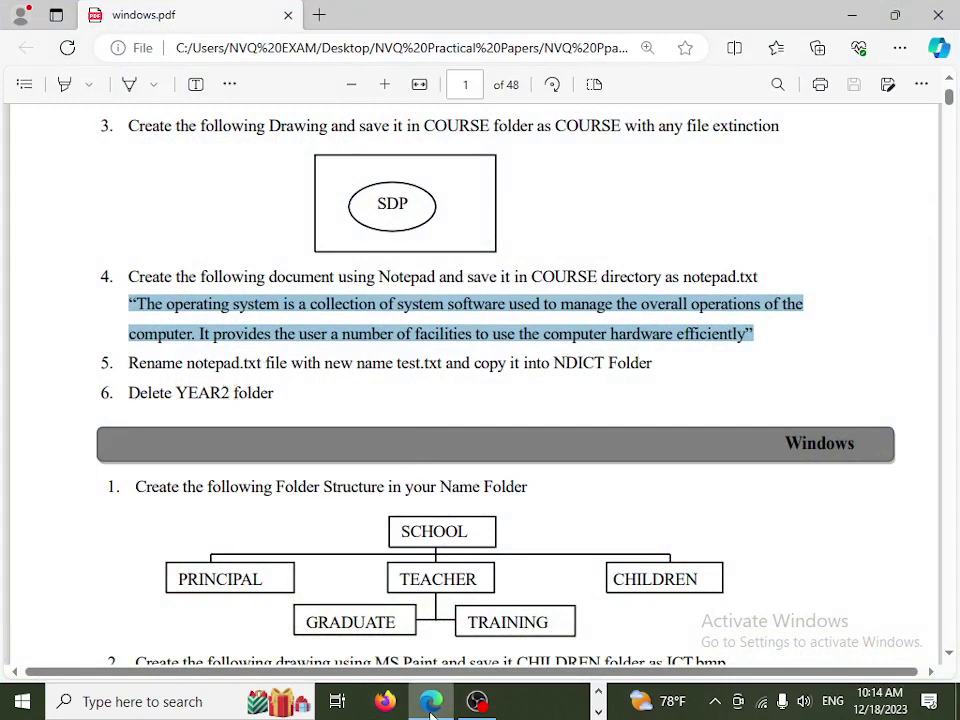
{"action": "mouse_move", "coordinate": [431, 712]}
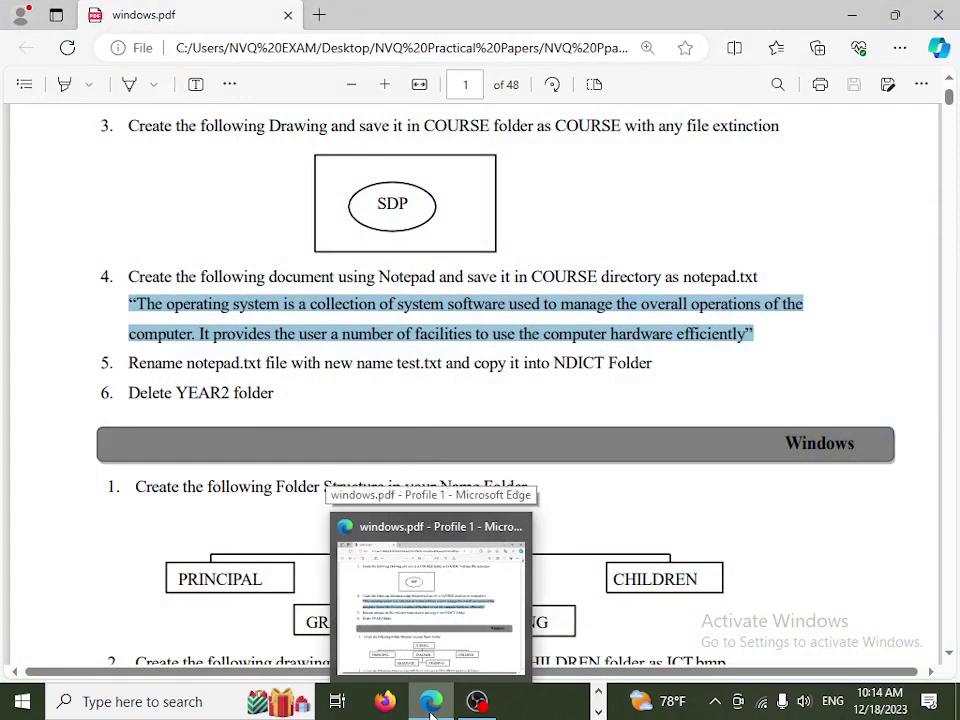
- Minimize windows.pdf, bring back the NDICT folder window, and open the NCICT folder inside Course
{"action": "left_click", "coordinate": [840, 14]}
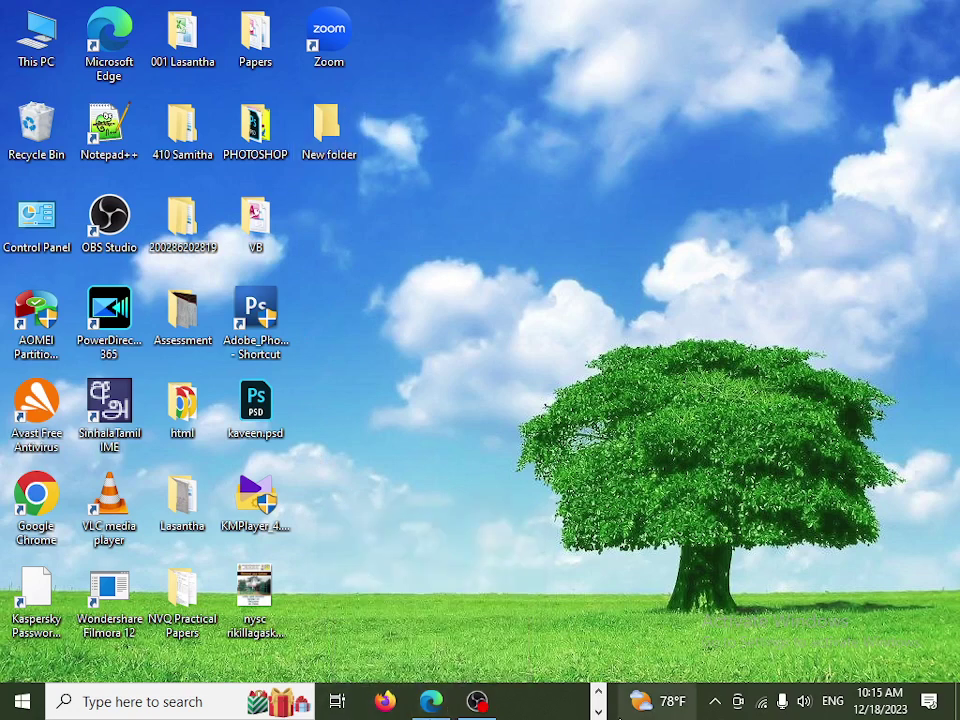
{"action": "left_click", "coordinate": [598, 712]}
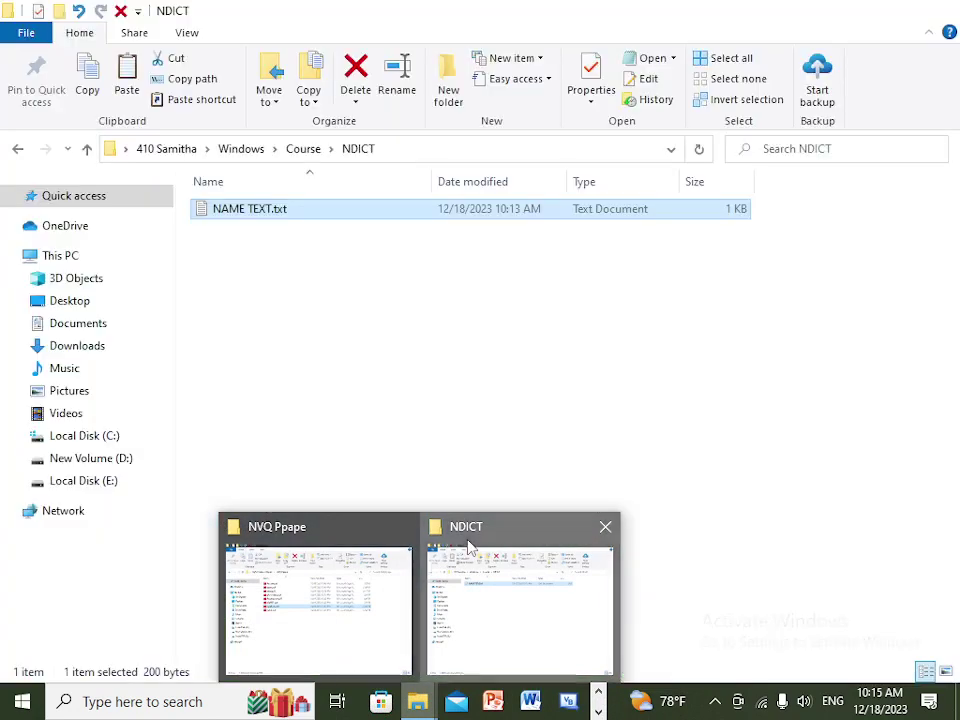
{"action": "left_click", "coordinate": [467, 552]}
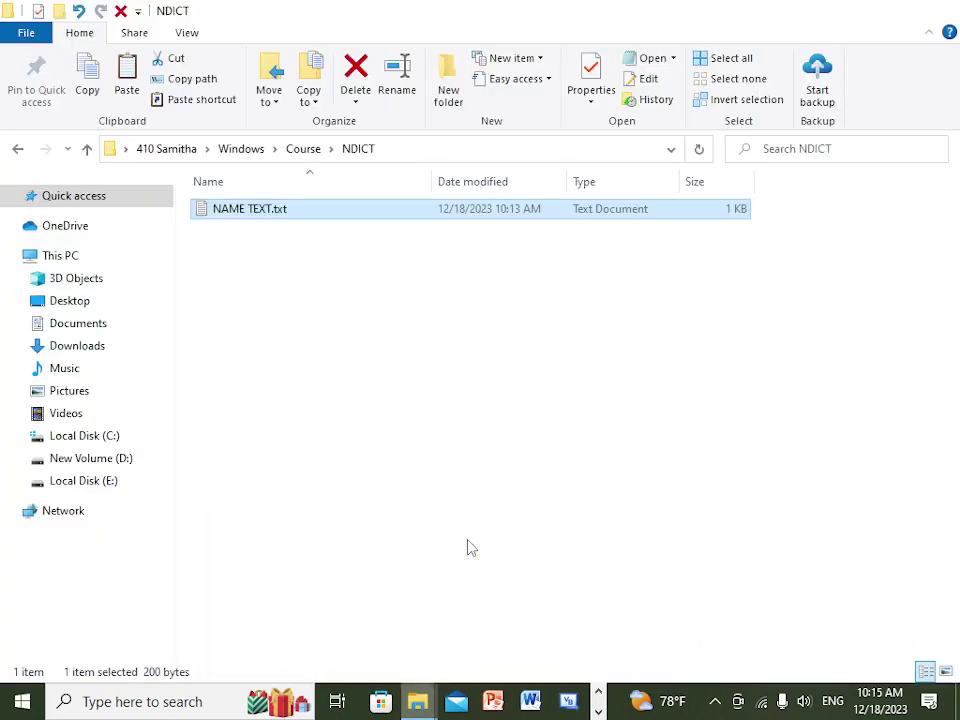
{"action": "left_click", "coordinate": [87, 150]}
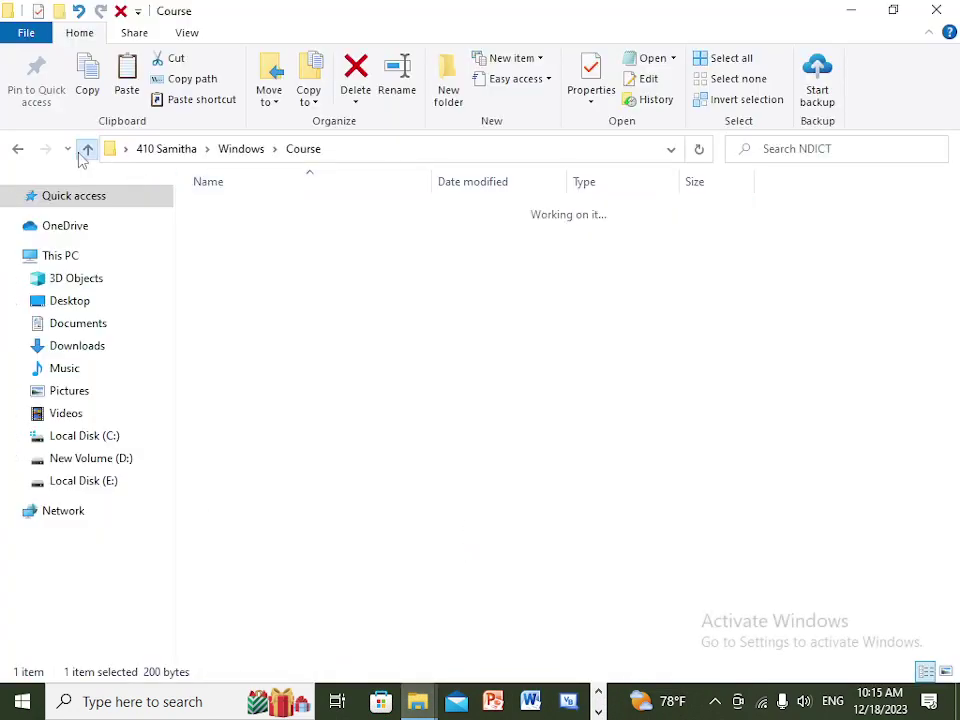
{"action": "left_click", "coordinate": [87, 150]}
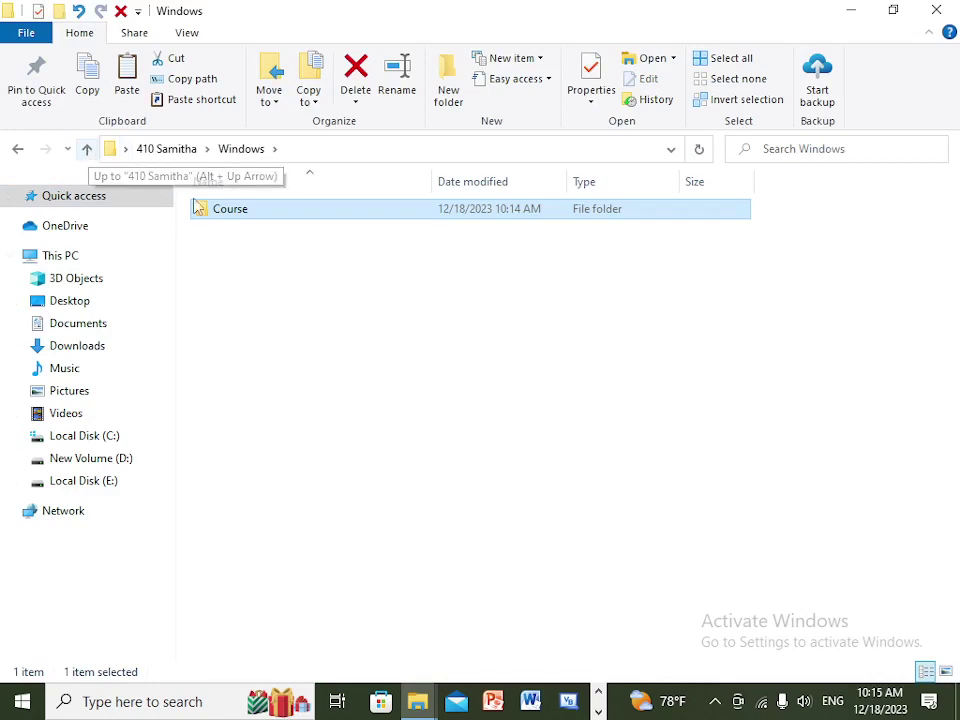
{"action": "double_click", "coordinate": [240, 208]}
{"action": "double_click", "coordinate": [246, 234]}
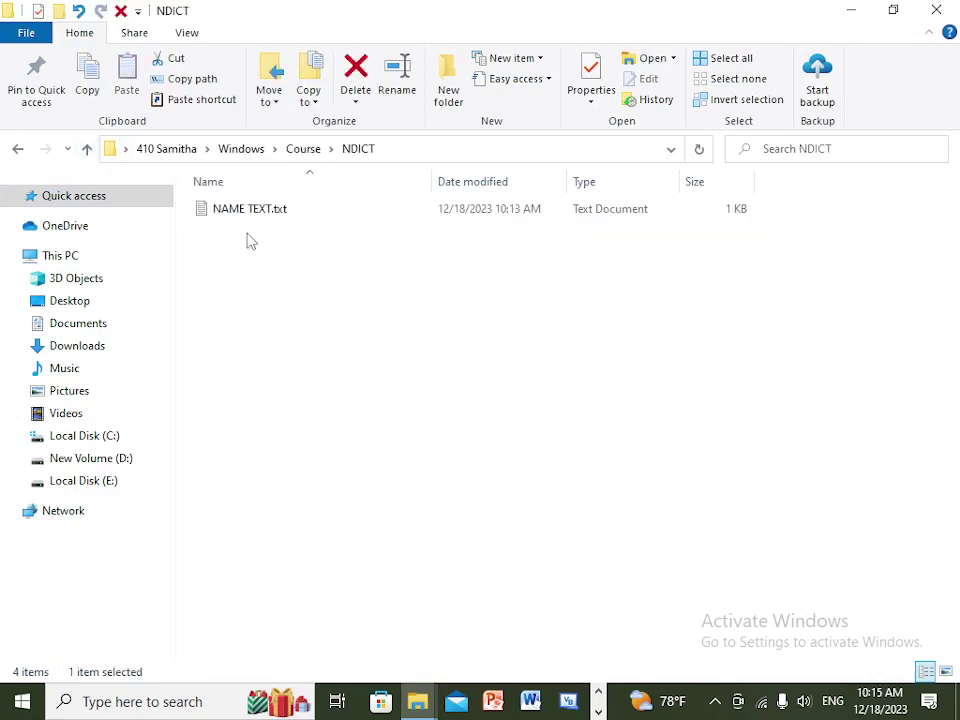
{"action": "left_click", "coordinate": [87, 150]}
{"action": "double_click", "coordinate": [231, 210]}
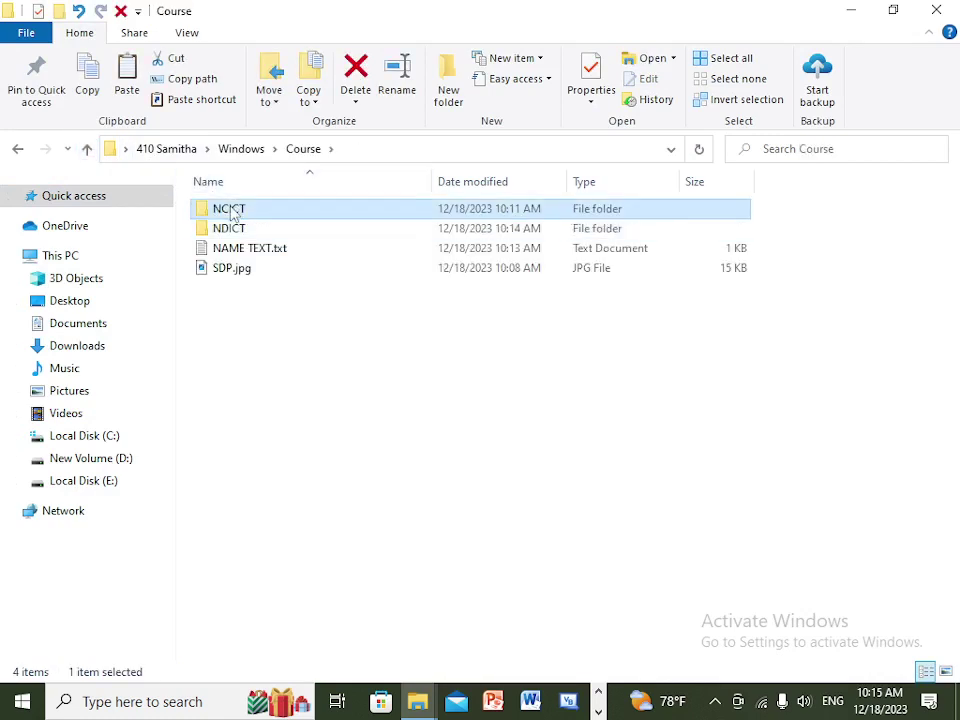
- Delete the YEAR 2 folder from NCICT, restore it from the Recycle Bin, and minimize the Recycle Bin window
{"action": "left_click", "coordinate": [247, 234]}
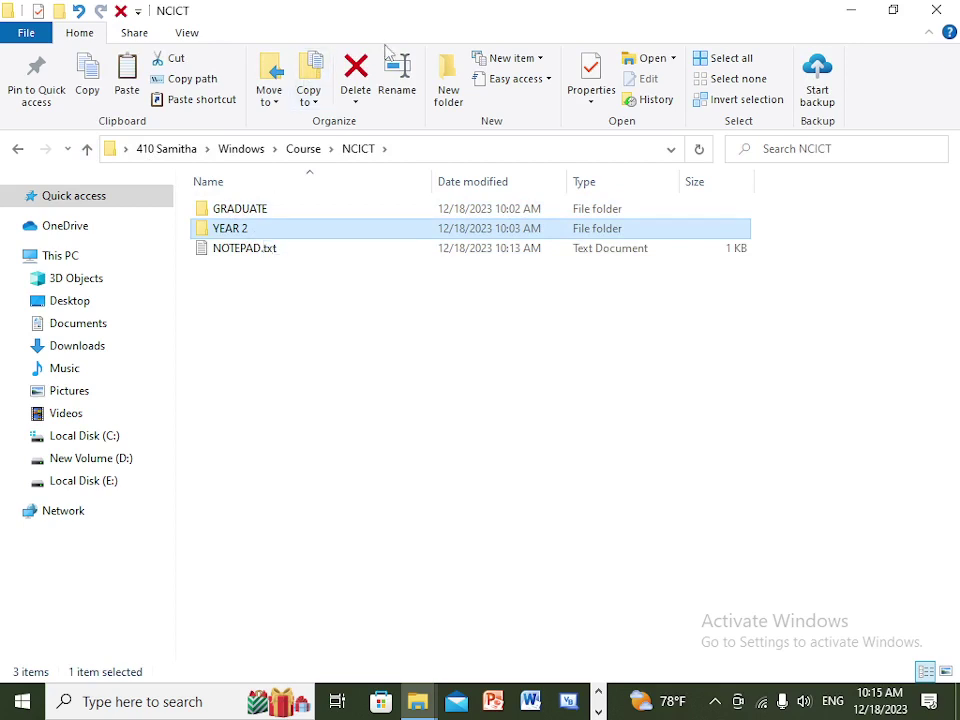
{"action": "left_click", "coordinate": [362, 75]}
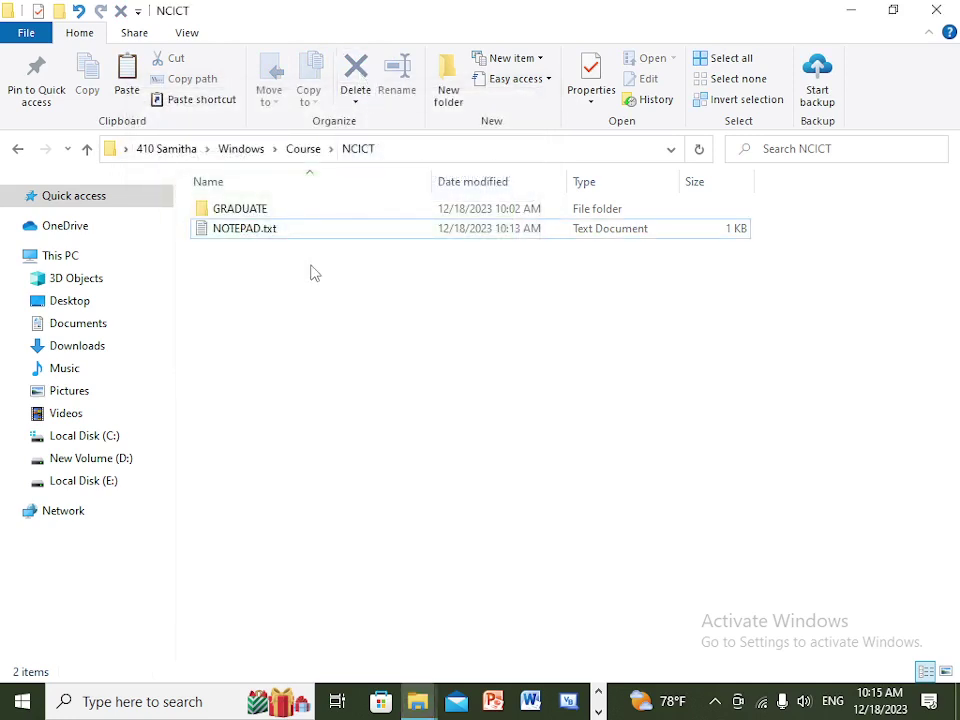
{"action": "left_click", "coordinate": [850, 12]}
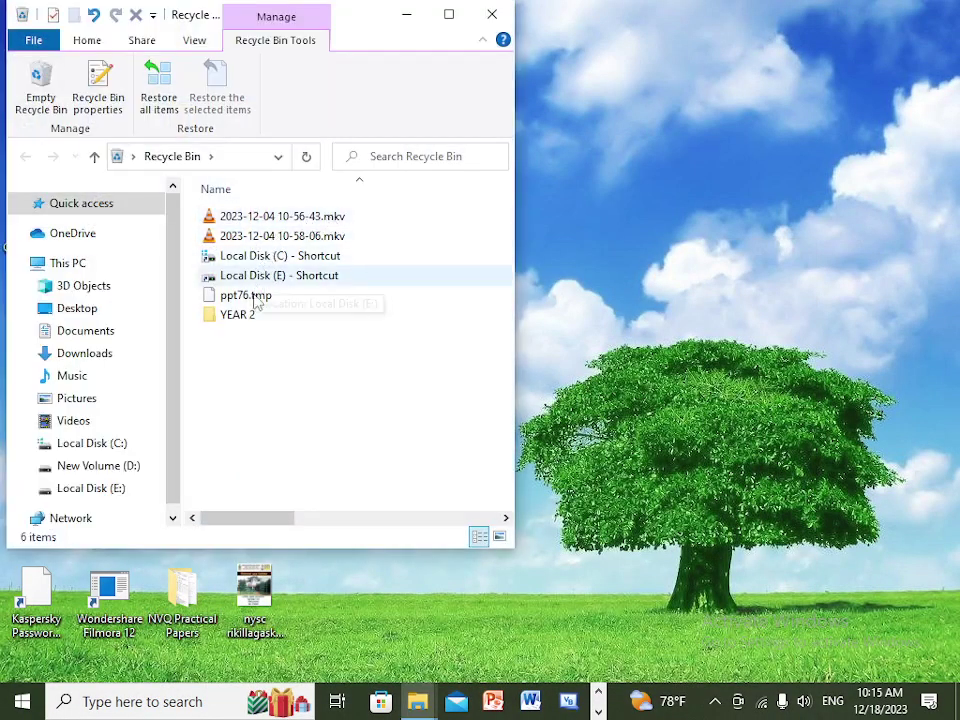
{"action": "left_click", "coordinate": [240, 315]}
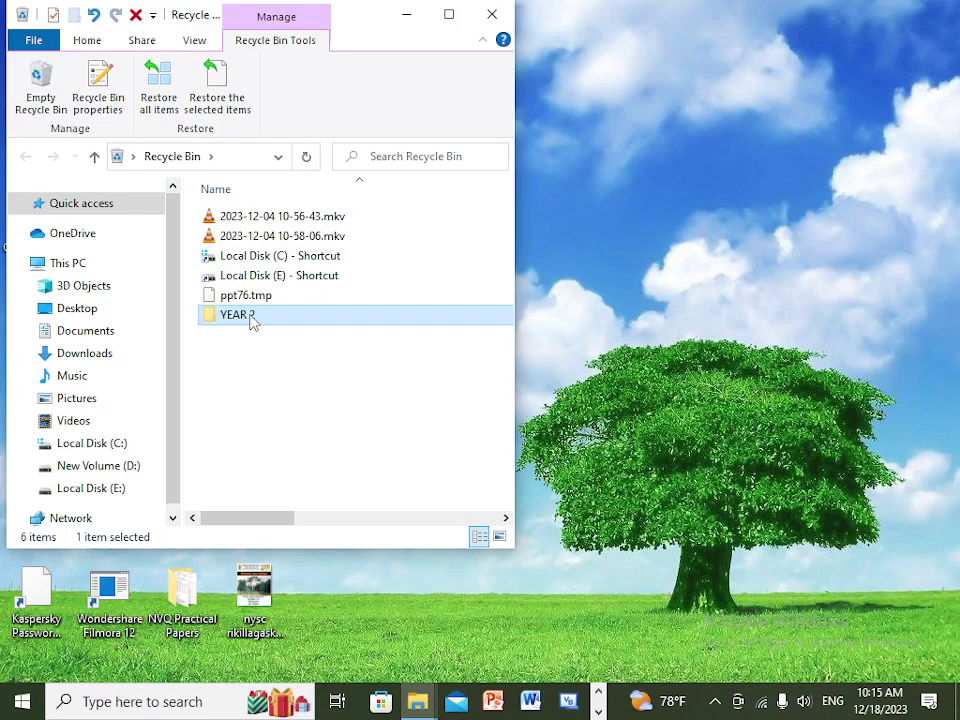
{"action": "right_click", "coordinate": [251, 318]}
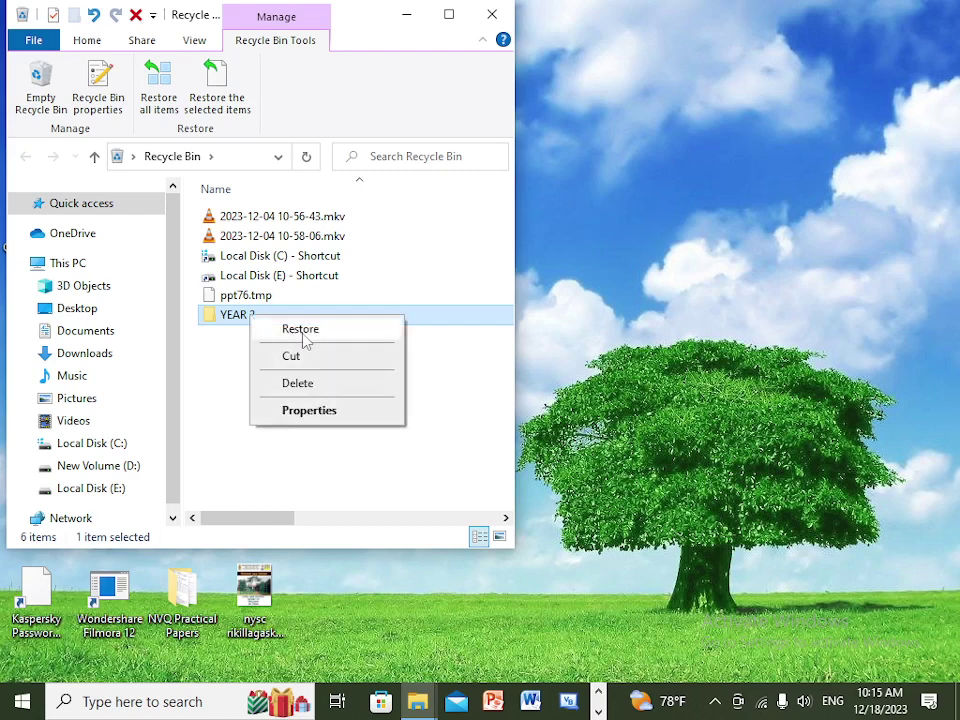
{"action": "left_click", "coordinate": [306, 336]}
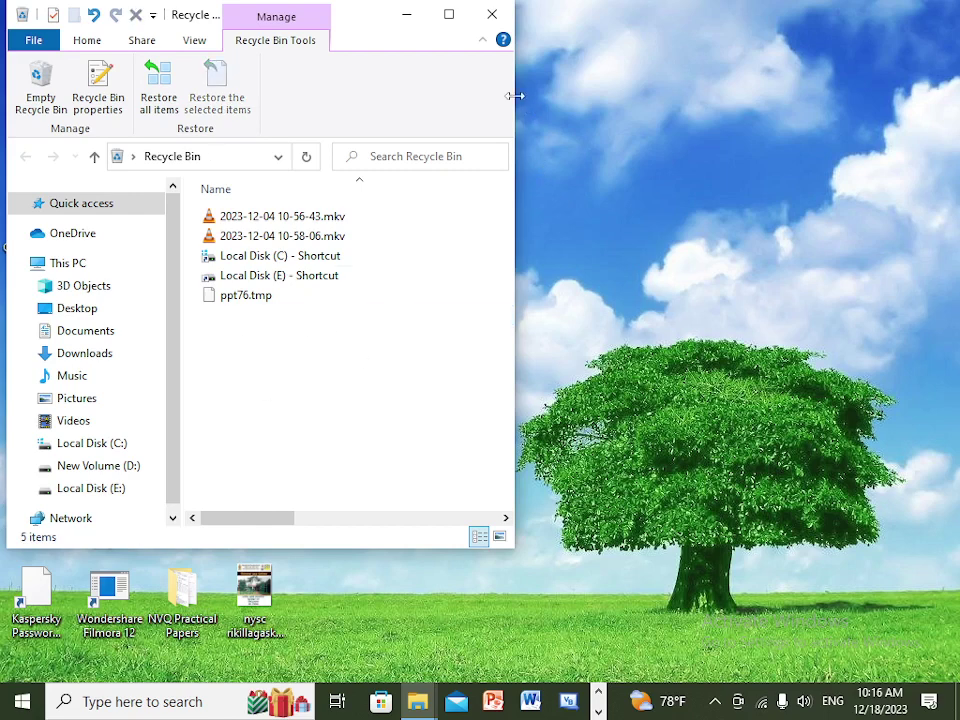
{"action": "left_click", "coordinate": [406, 14]}
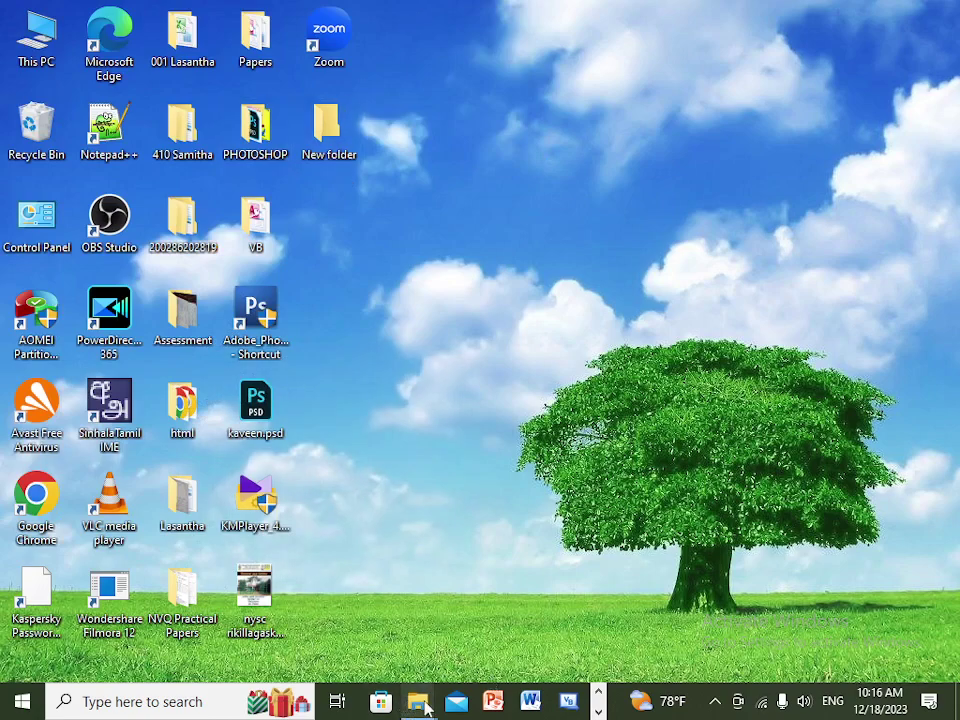
- Bring the minimized NCICT folder window back to the front
{"action": "left_click", "coordinate": [380, 701]}
{"action": "left_click", "coordinate": [937, 8]}
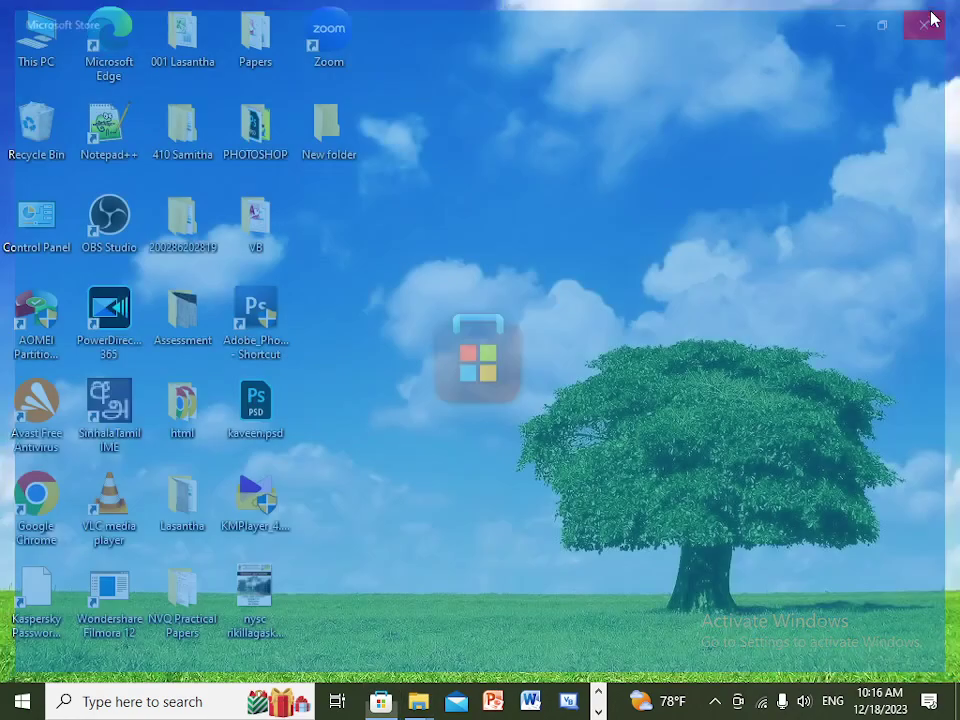
{"action": "mouse_move", "coordinate": [418, 705]}
{"action": "mouse_move", "coordinate": [479, 615]}
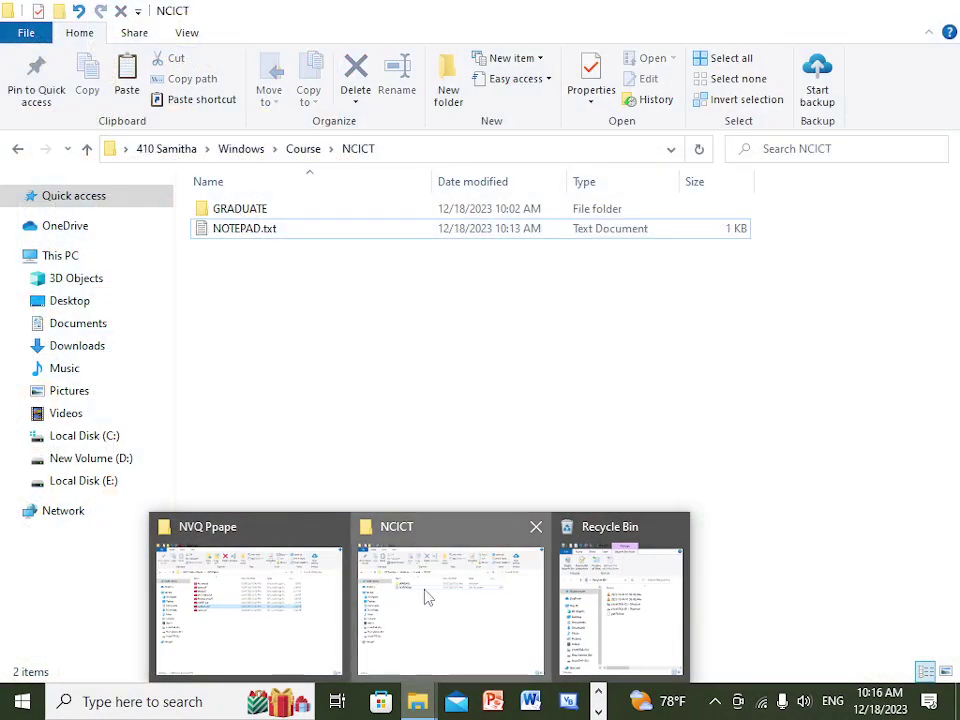
{"action": "left_click", "coordinate": [426, 598]}
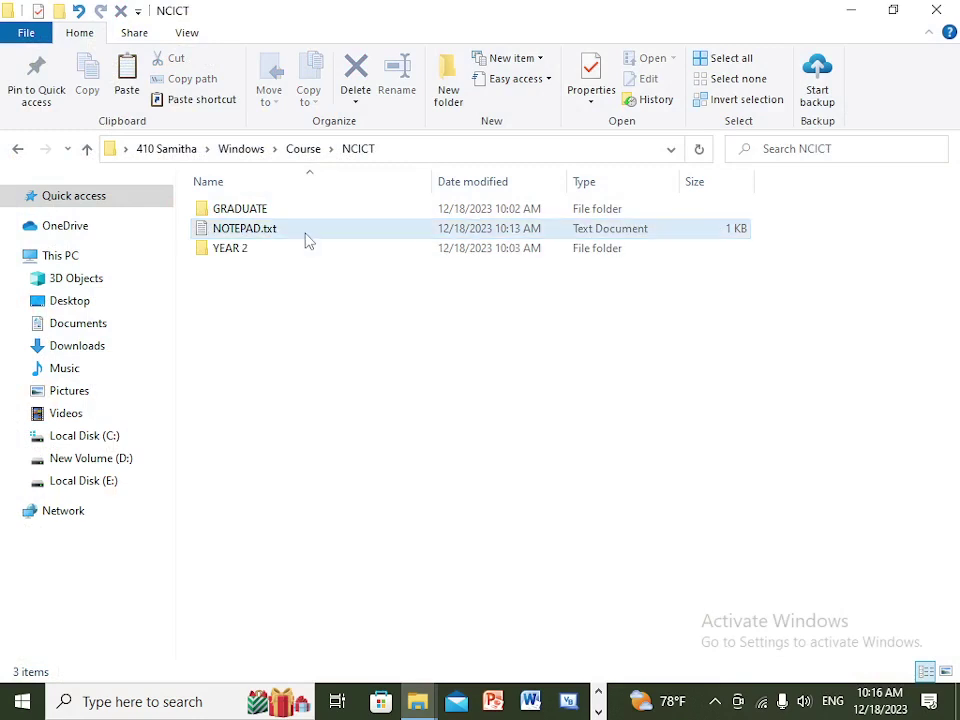
- Permanently delete the YEAR 2 folder from NCICT, bypassing the Recycle Bin, and close the remaining deletion dialogs
{"action": "left_click", "coordinate": [257, 258]}
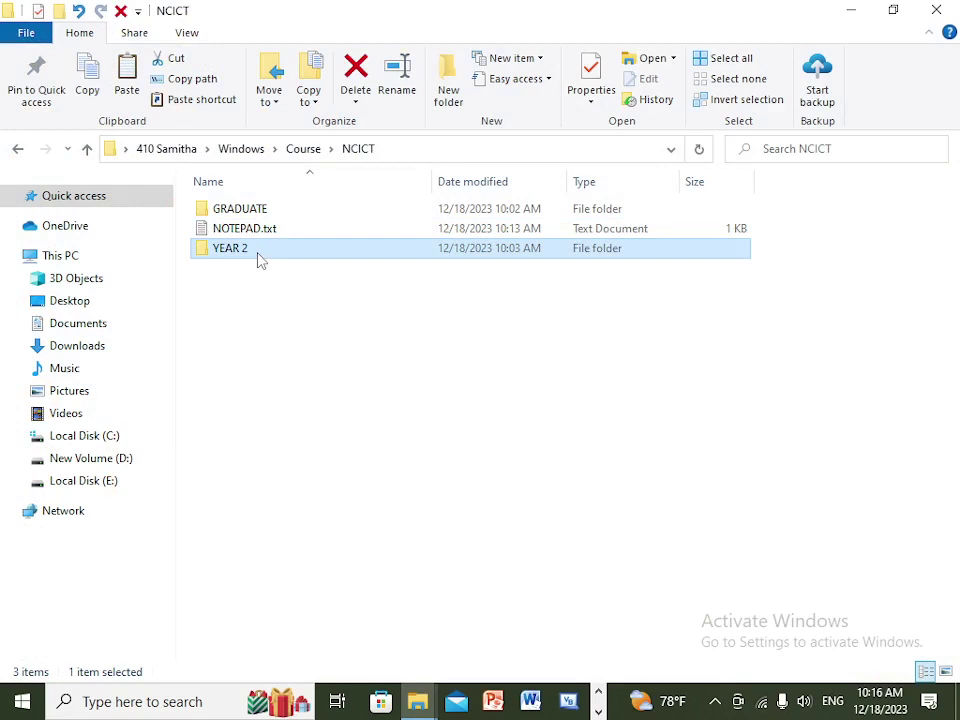
{"action": "key", "text": "shift+Delete"}
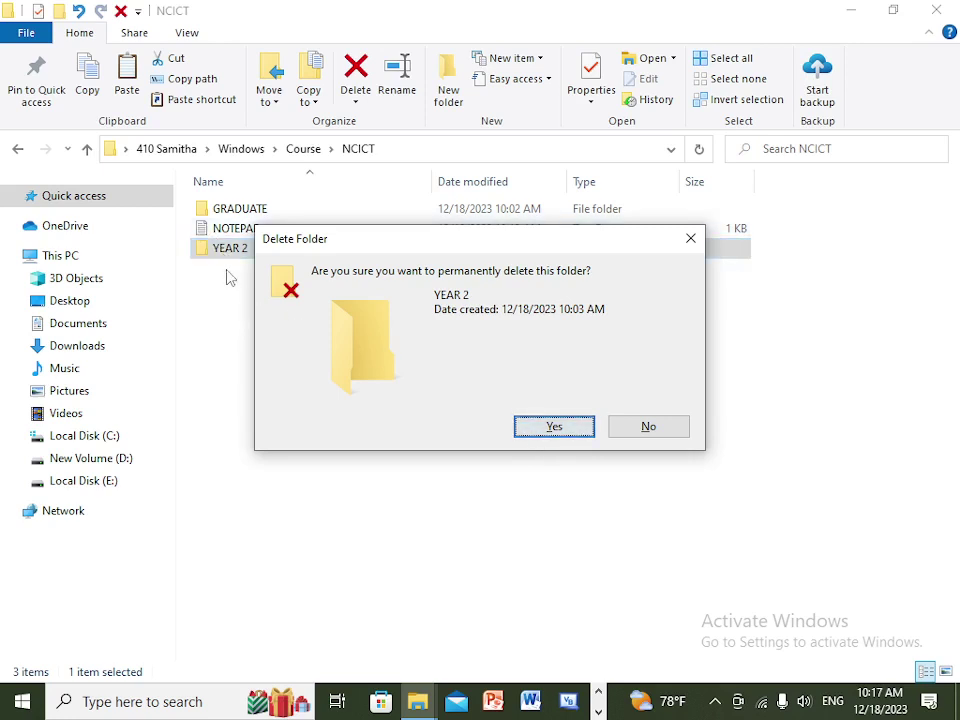
{"action": "key", "text": "Escape"}
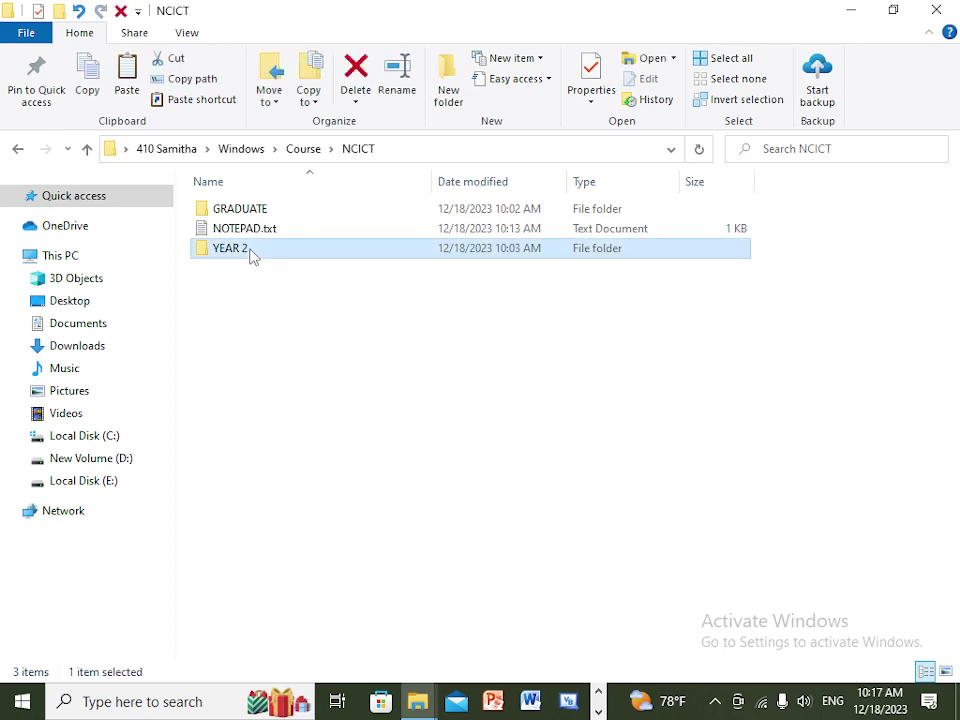
{"action": "key", "text": "Delete"}
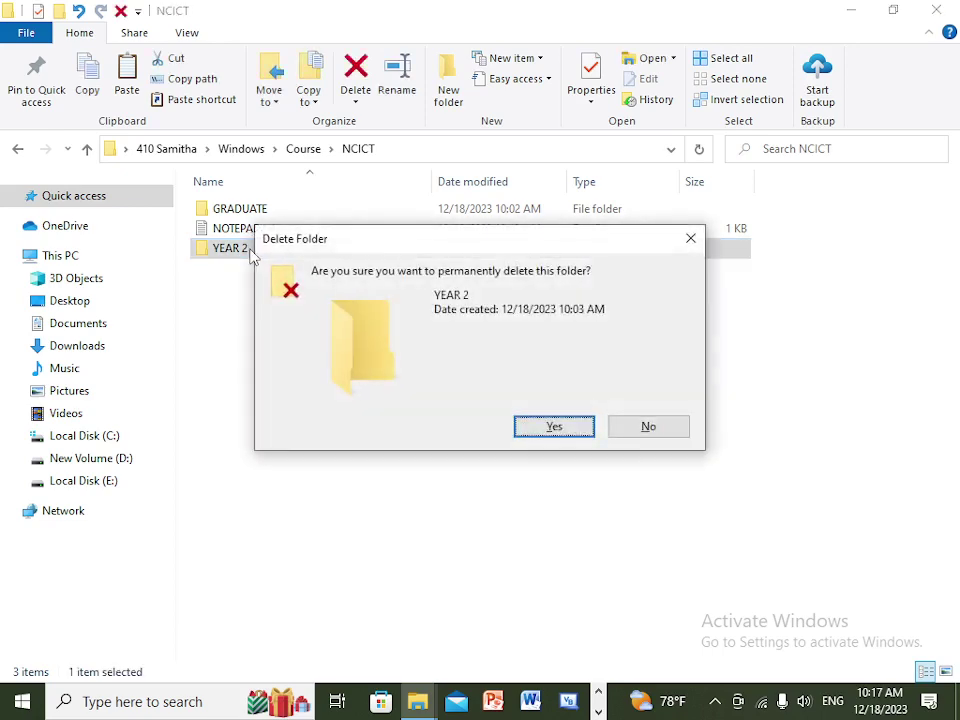
{"action": "left_click", "coordinate": [554, 428]}
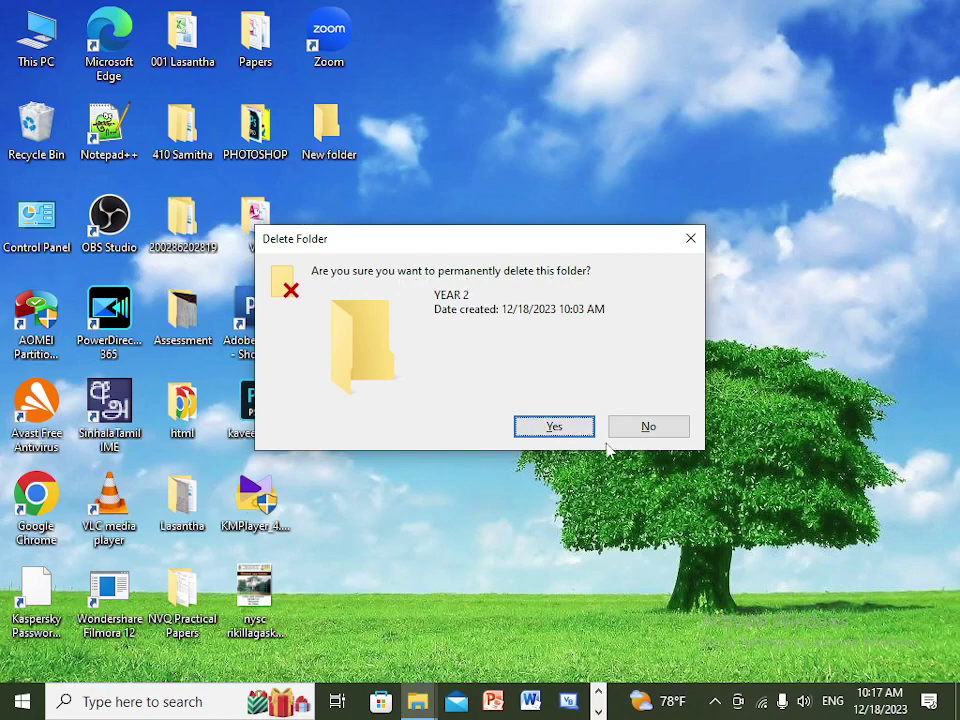
{"action": "left_click", "coordinate": [566, 434]}
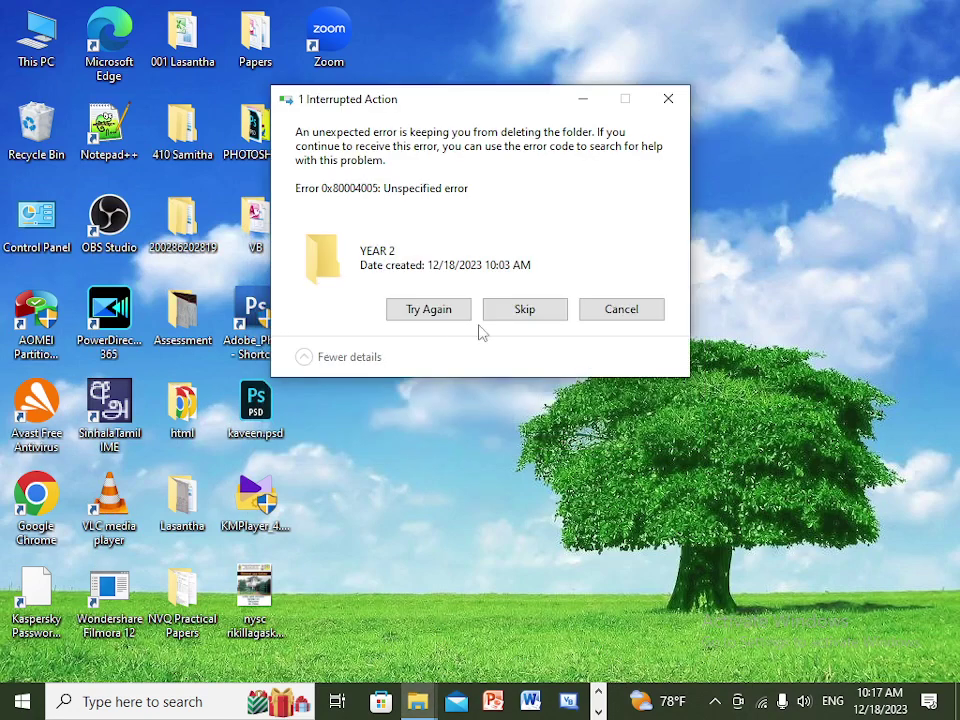
{"action": "left_click", "coordinate": [670, 98]}
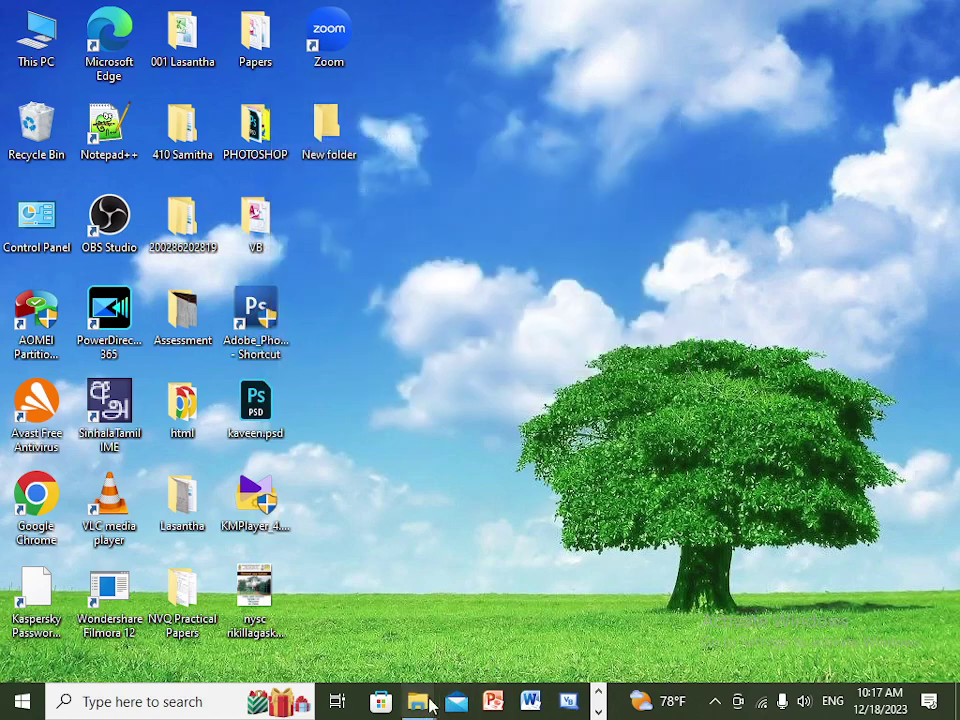
- Preview the open File Explorer windows and close the NCICT folder window
{"action": "mouse_move", "coordinate": [425, 703]}
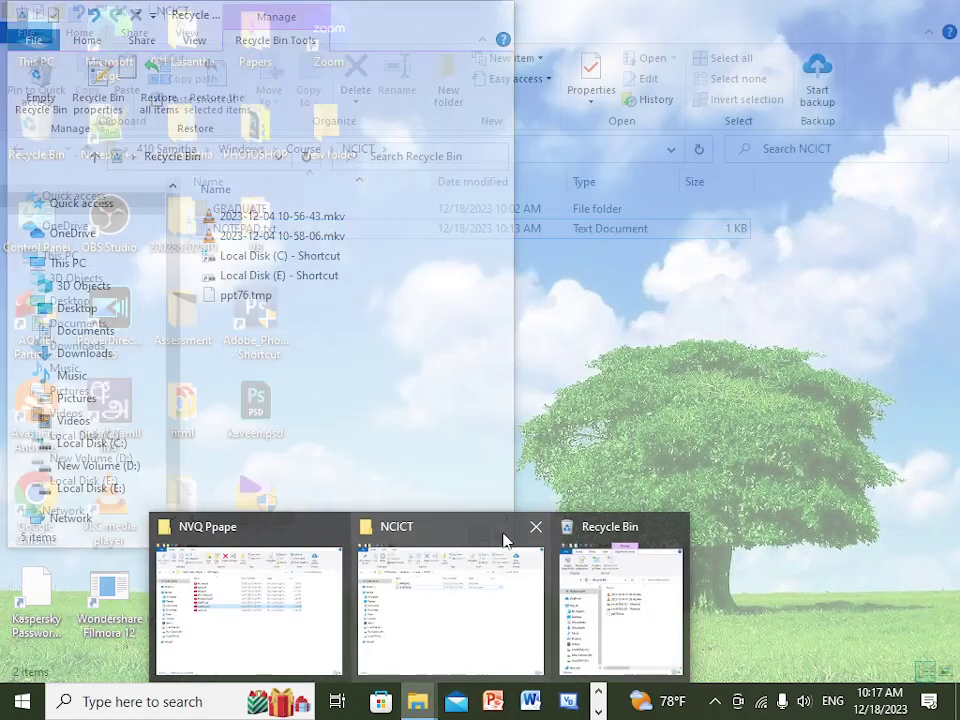
{"action": "mouse_move", "coordinate": [408, 540]}
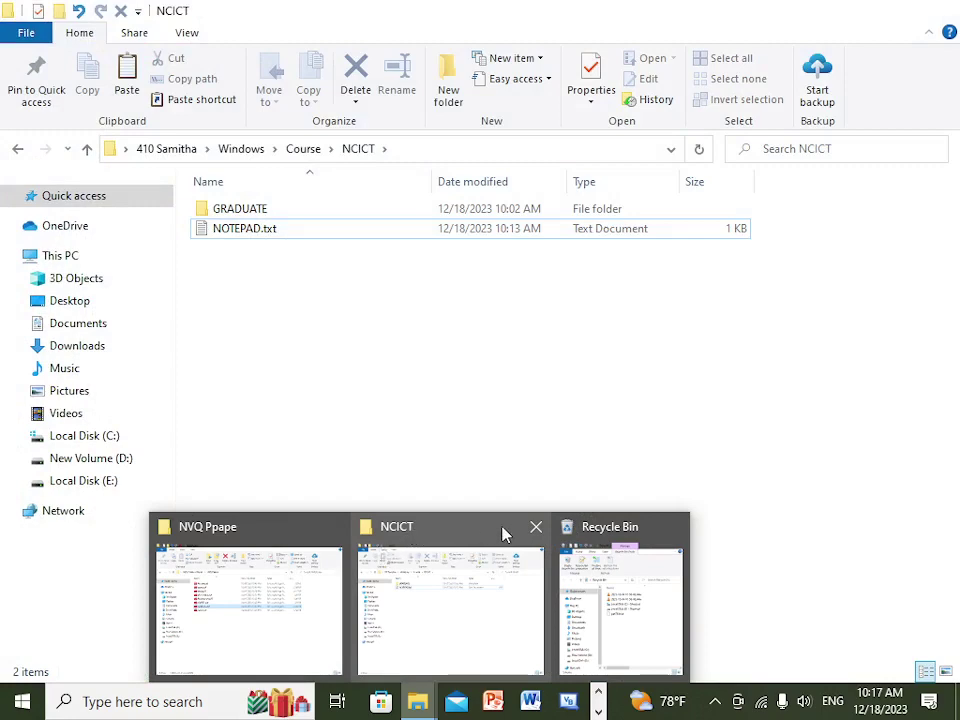
{"action": "left_click", "coordinate": [536, 526]}
{"action": "left_click", "coordinate": [431, 528]}
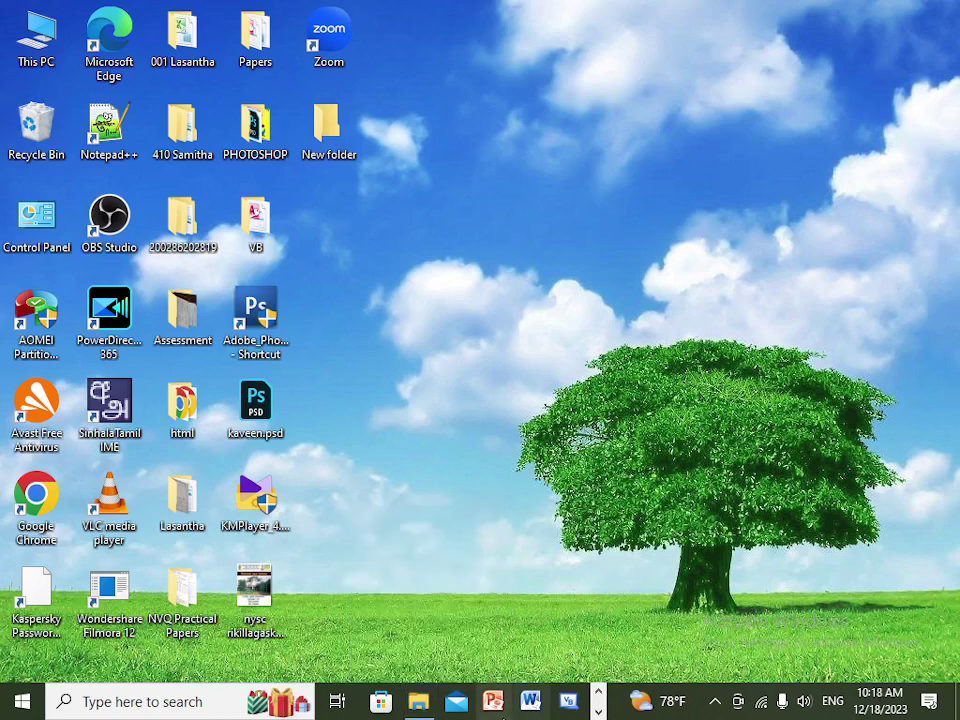
- Switch to OBS Studio and bring its main window to the front
{"action": "left_click", "coordinate": [597, 712]}
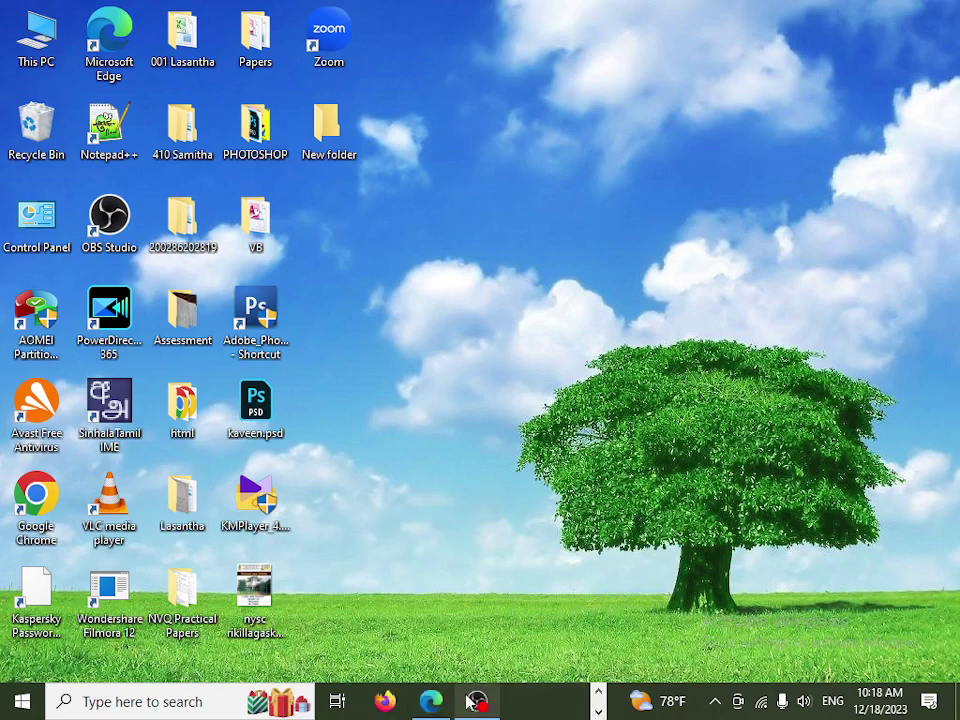
{"action": "mouse_move", "coordinate": [478, 705]}
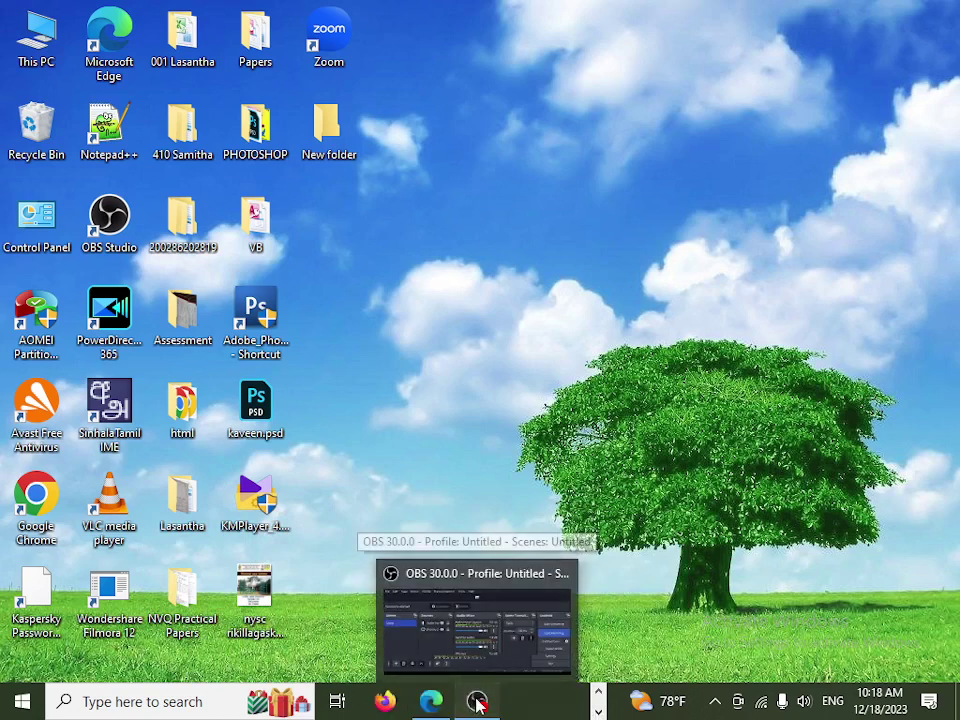
{"action": "left_click", "coordinate": [478, 705]}
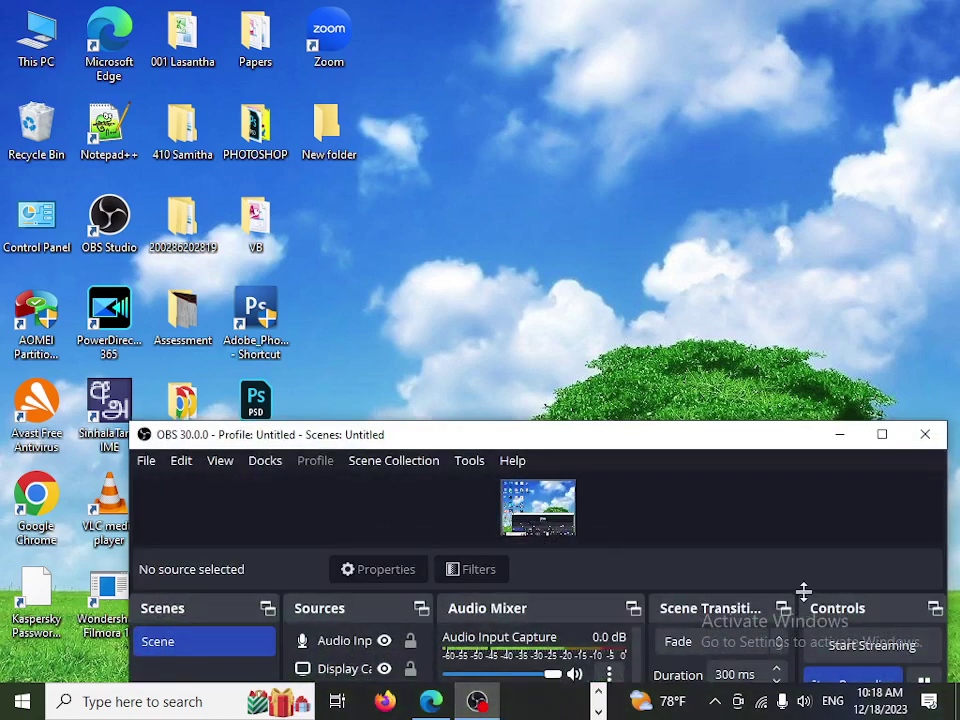